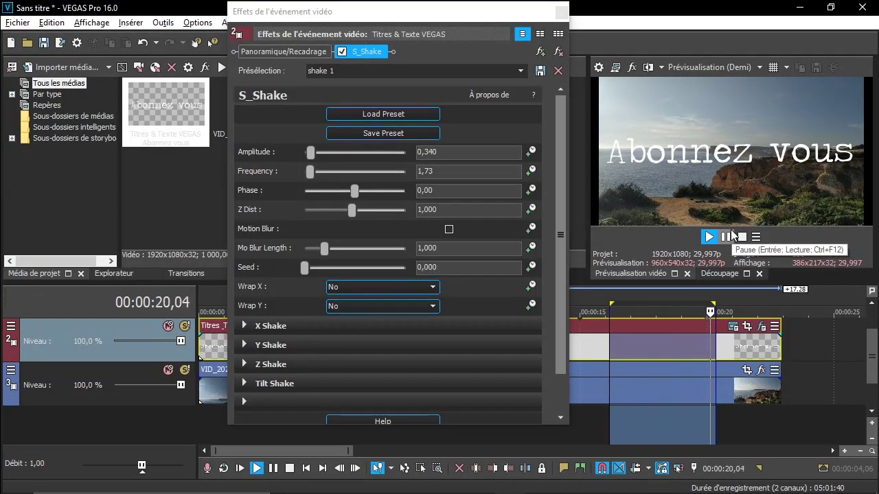
Step: Close the title's effect settings and add the S_Flicker effect to the VID_20200215_165428 video clip
left_click(557, 52)
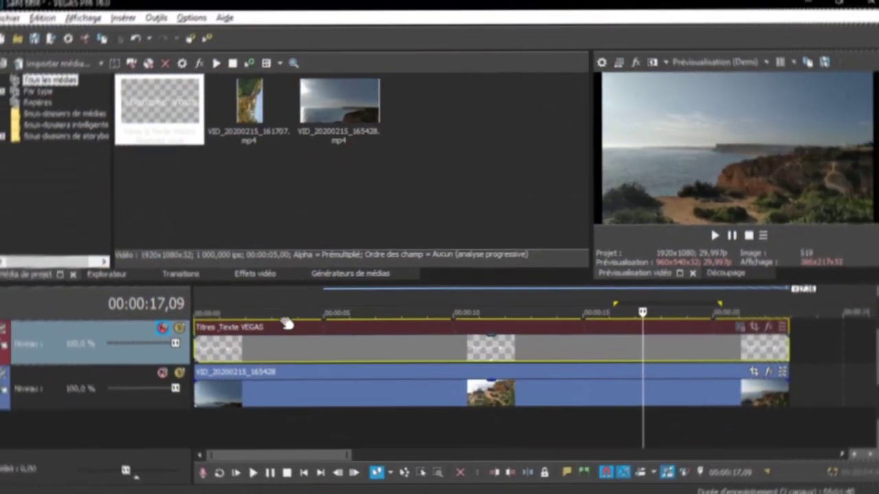
left_click(210, 294)
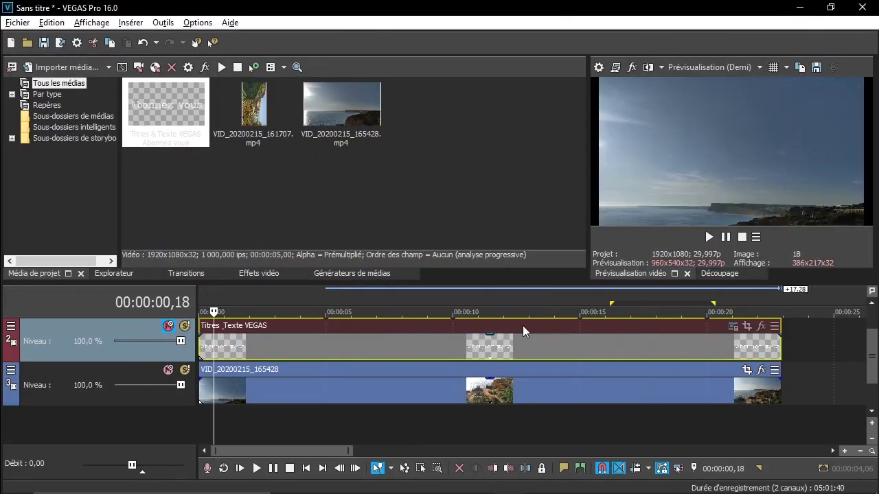
left_click(763, 372)
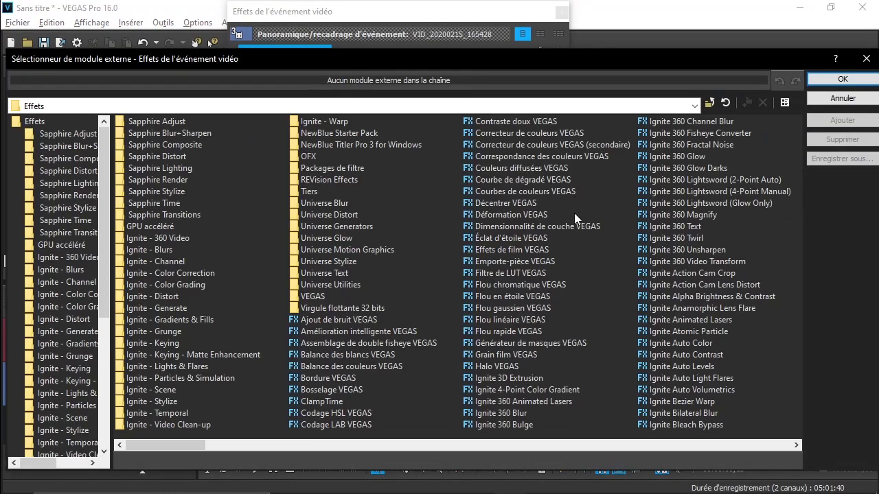
scroll(574, 213, "down", 5)
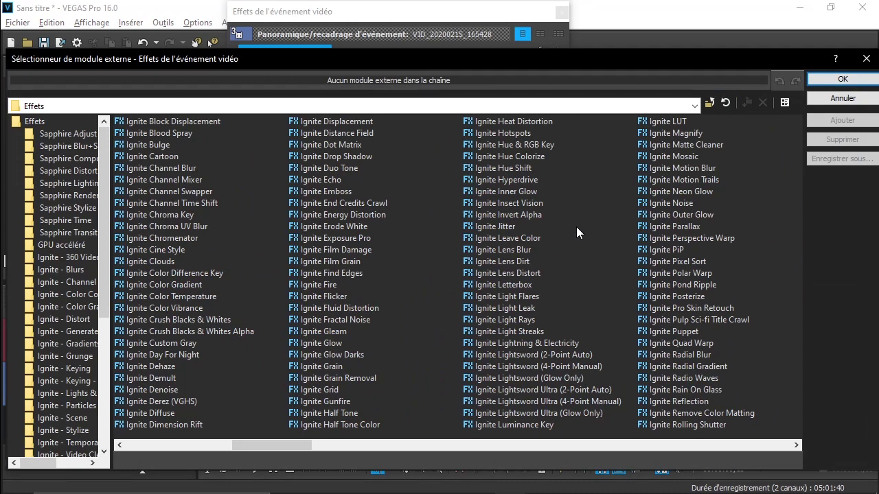
scroll(575, 225, "down", 4)
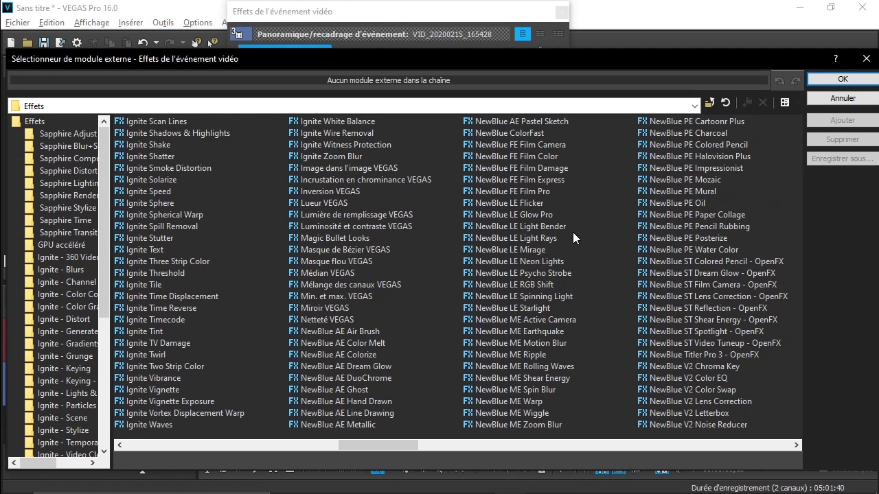
scroll(574, 203, "down", 4)
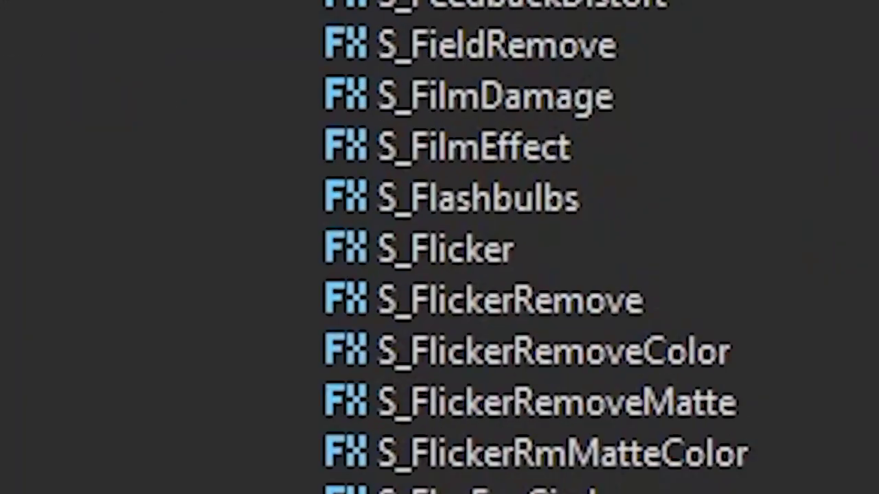
double_click(481, 252)
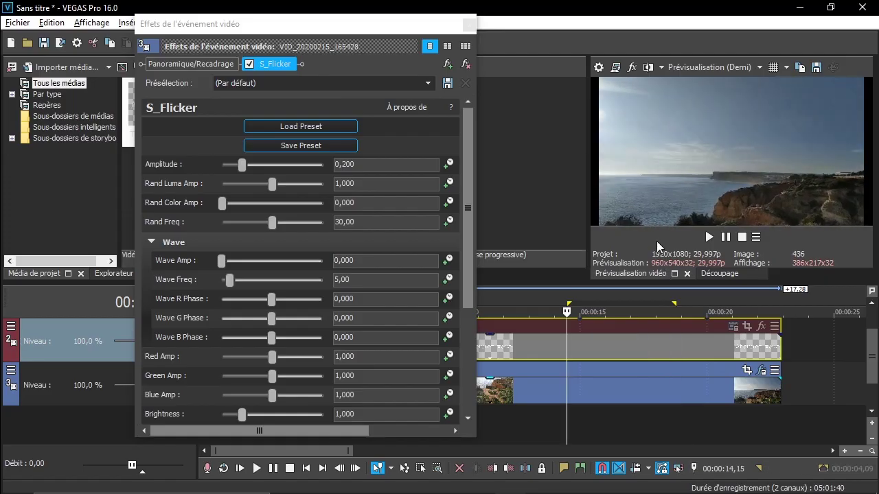
Step: Preview the flicker on the video clip and set the S_Flicker Amplitude to 0,061
left_click(709, 237)
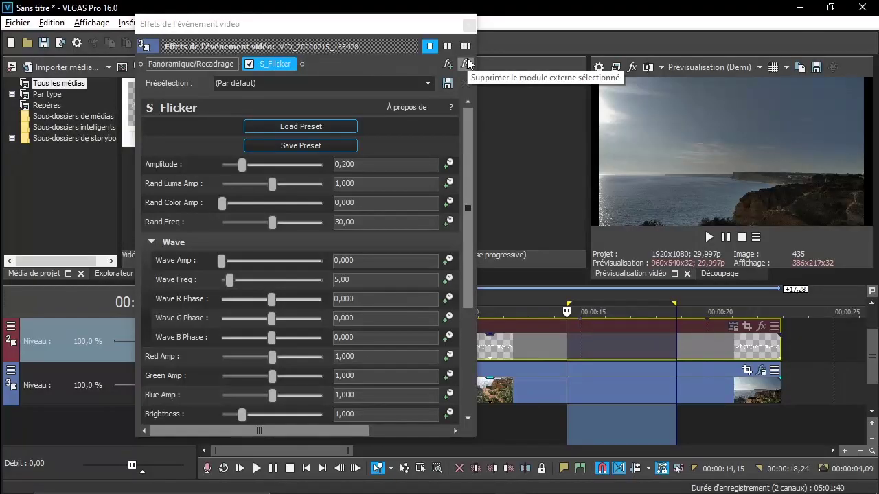
left_click_drag(242, 163, 244, 163)
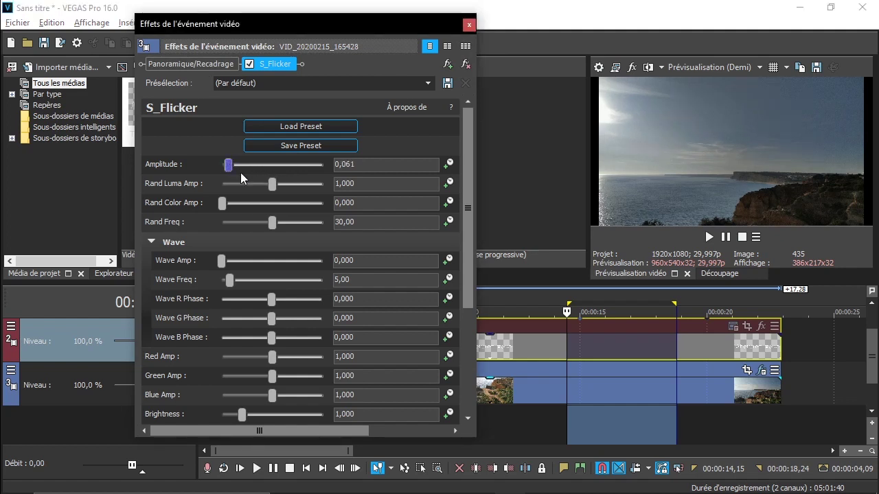
scroll(343, 251, "down", 1)
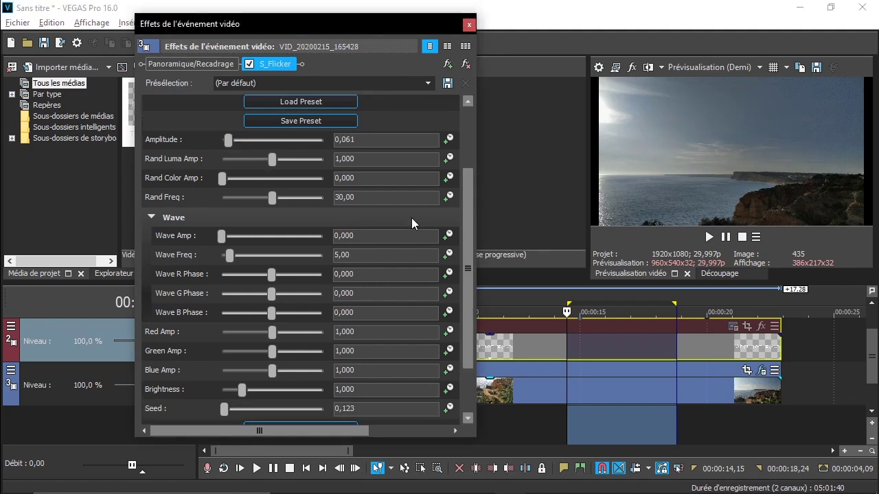
scroll(456, 132, "up", 1)
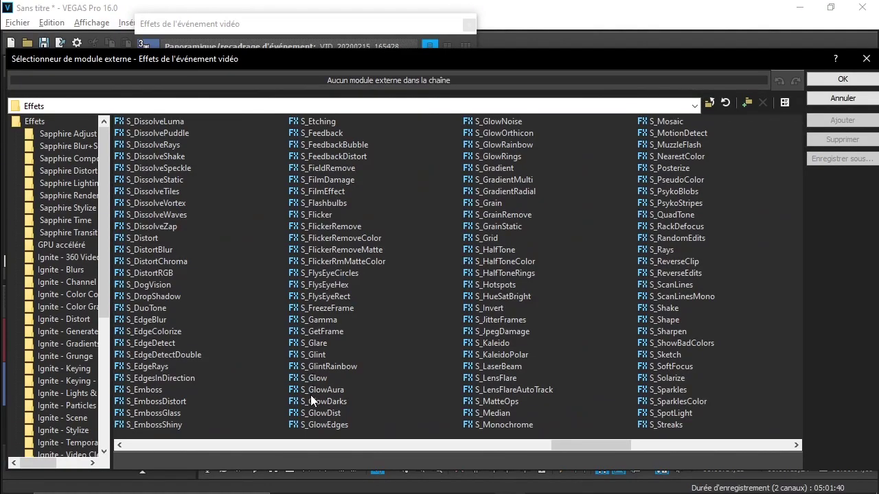
Step: Add the S_Glow effect and place the playhead at 00:00:17,26, keeping the effect window clear of the preview
double_click(317, 376)
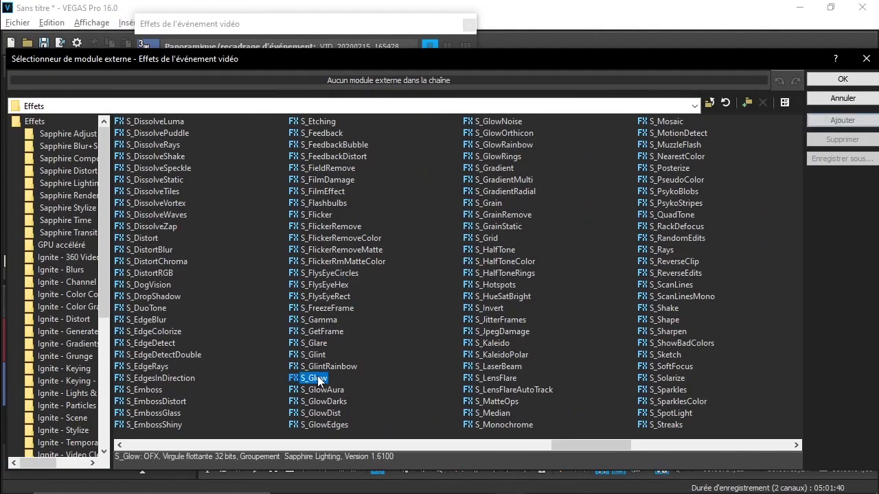
left_click(843, 79)
left_click_drag(566, 310, 652, 290)
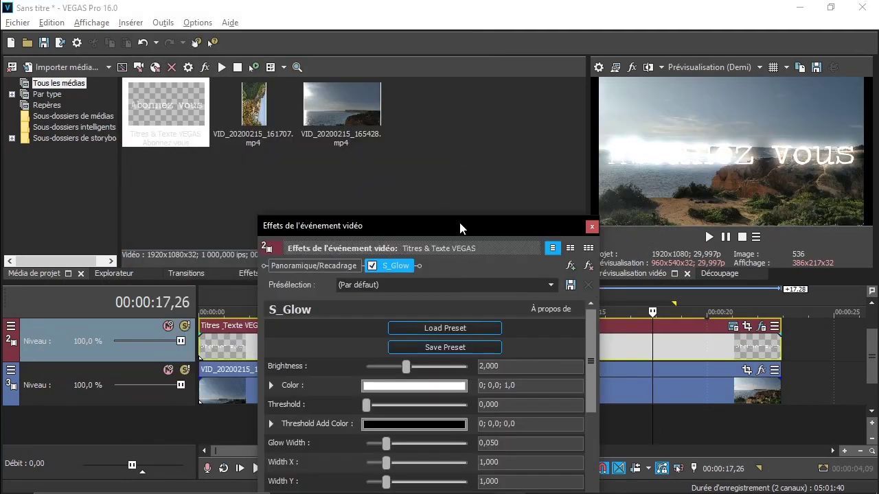
left_click_drag(459, 222, 348, 10)
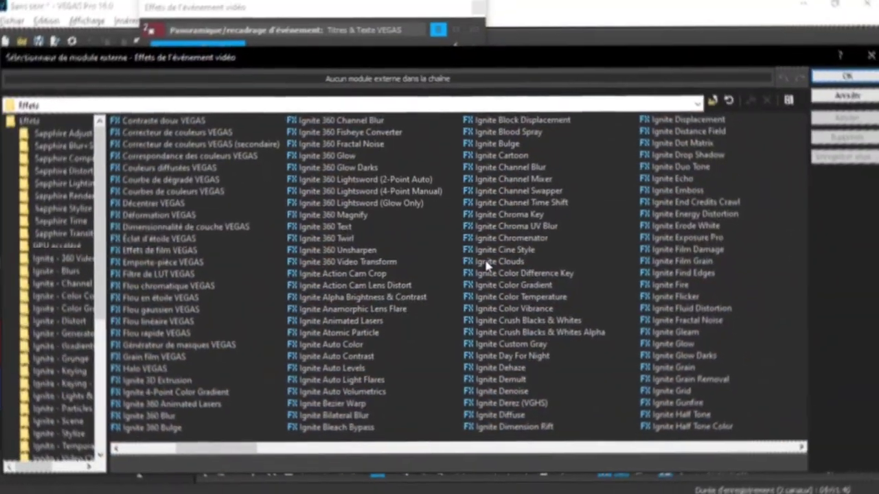
Step: Add the uni.Ecto effect to the "Abonnez vous" title event
scroll(486, 265, "down", 2)
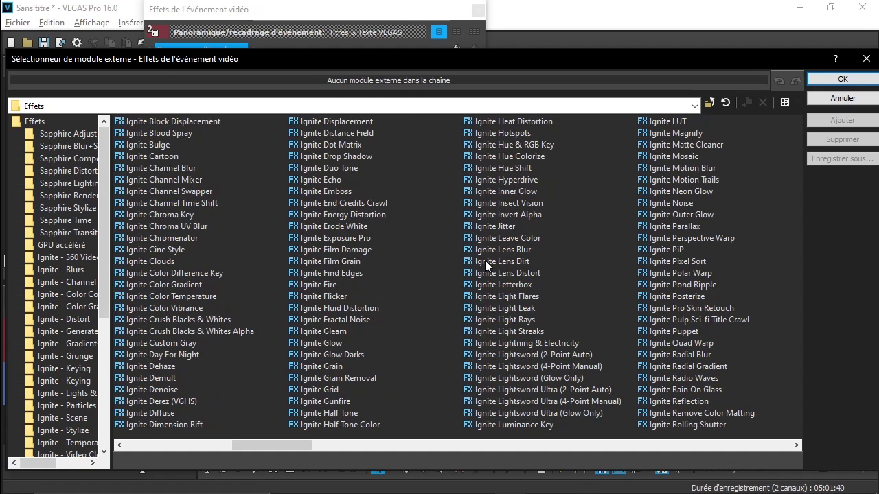
scroll(569, 201, "down", 10)
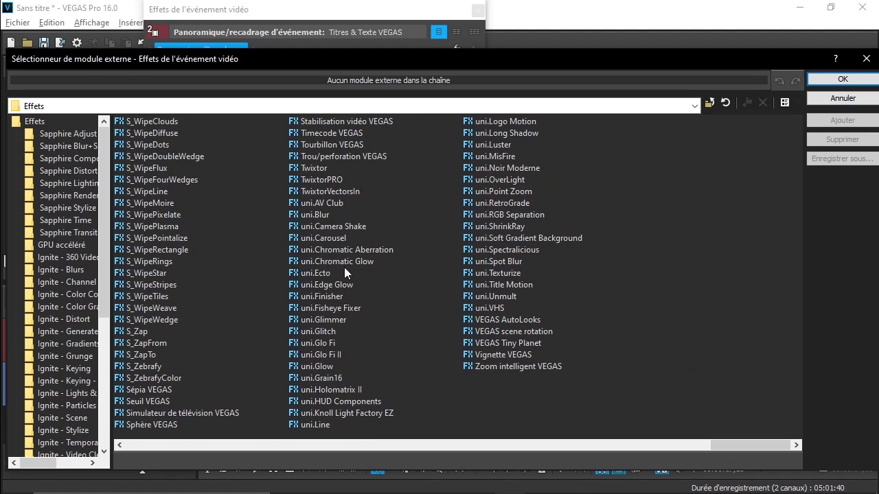
double_click(319, 274)
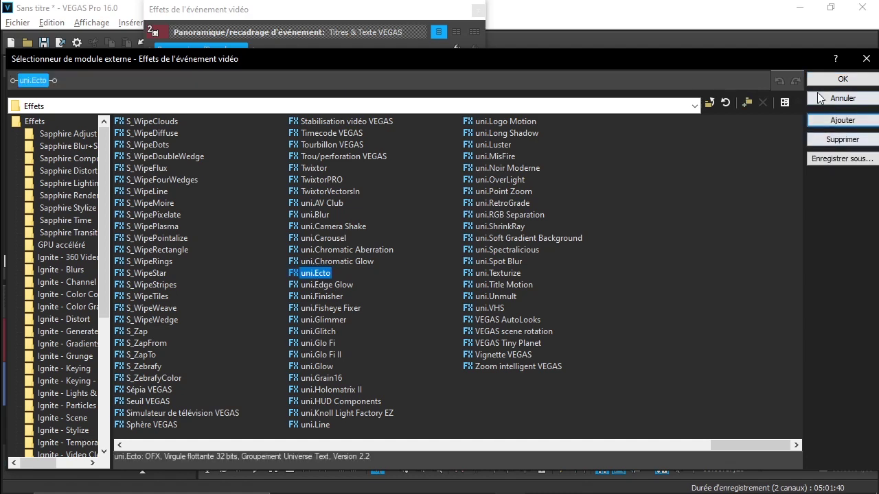
key("Return")
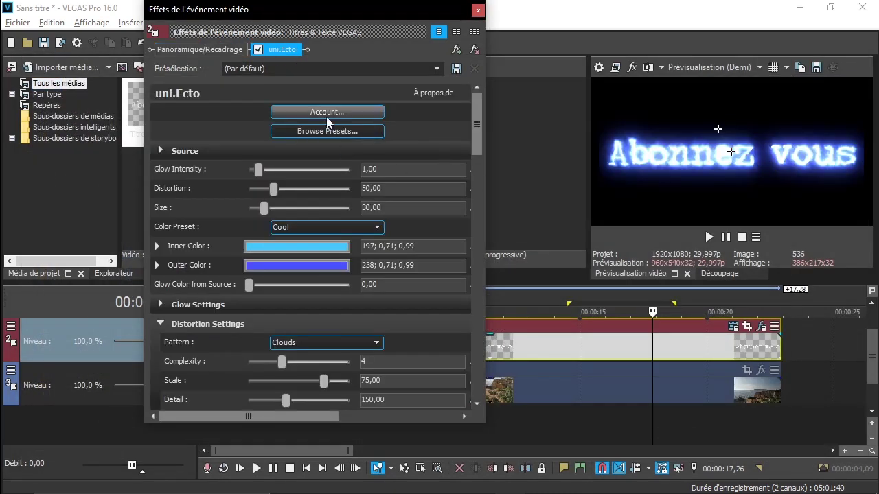
Step: Examine the uni.Ecto preset gallery and the effect's parameters, including the expanded Glow Settings
left_click(315, 131)
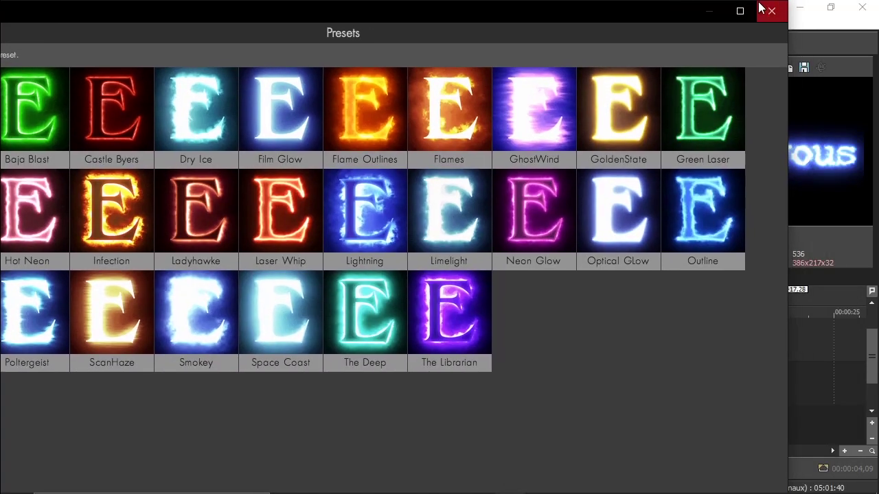
left_click(762, 9)
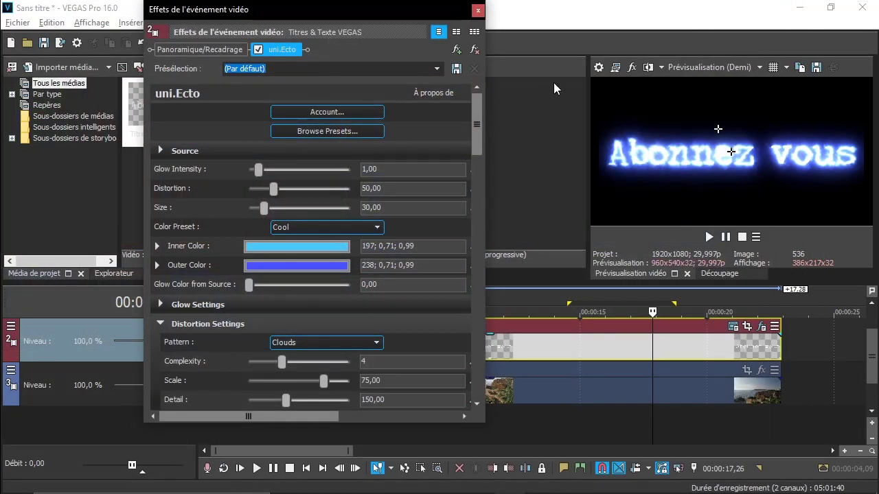
scroll(336, 193, "down", 2)
scroll(191, 262, "down", 1)
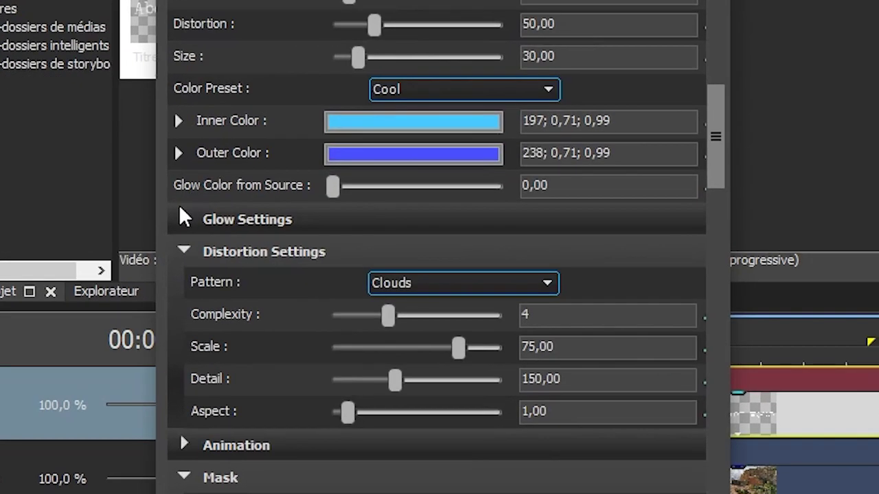
left_click(159, 255)
scroll(245, 309, "down", 1)
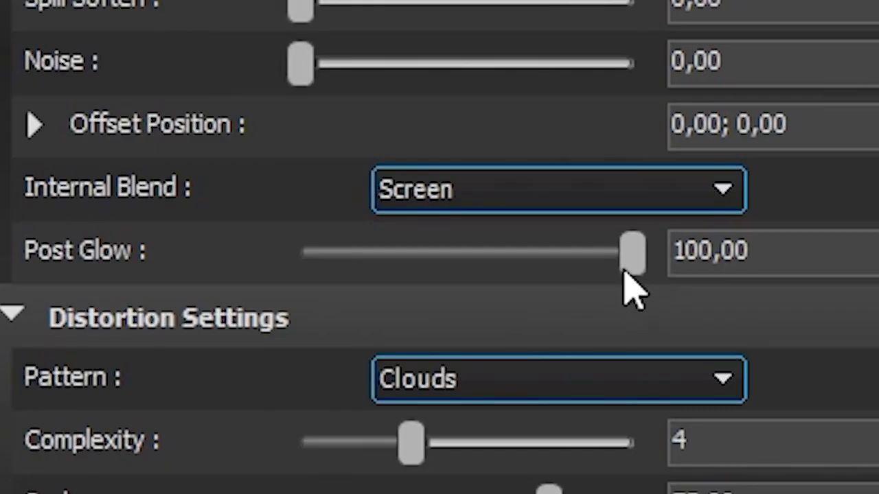
left_click_drag(624, 255, 730, 181)
left_click_drag(834, 1, 717, 3)
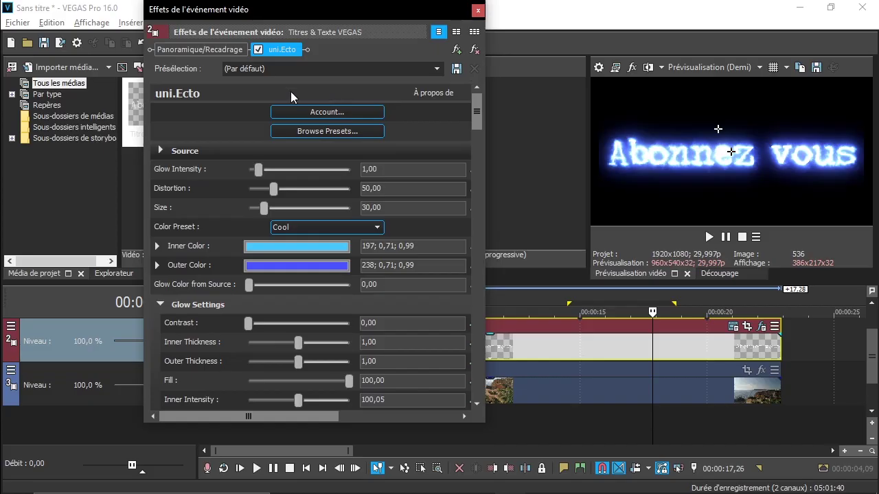
Step: Try the Warm, Aqualight and Chroma color presets on the title's uni.Ecto glow
left_click(299, 228)
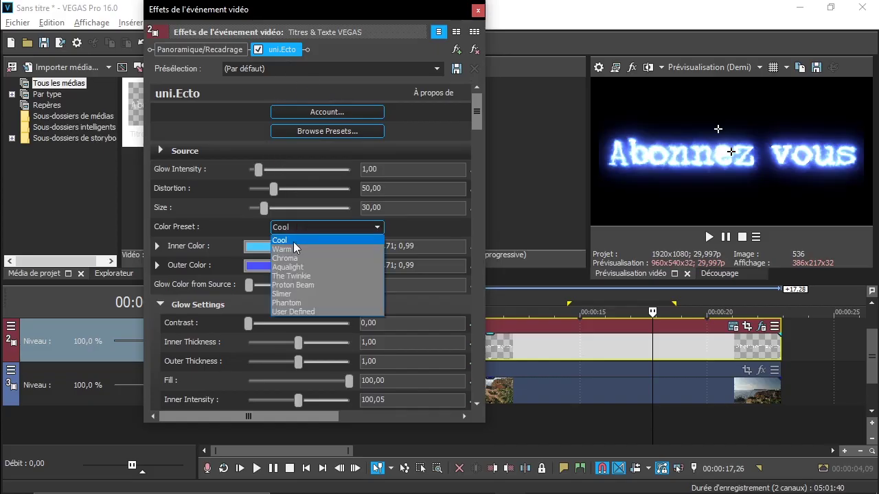
left_click(308, 249)
left_click(313, 228)
left_click(313, 267)
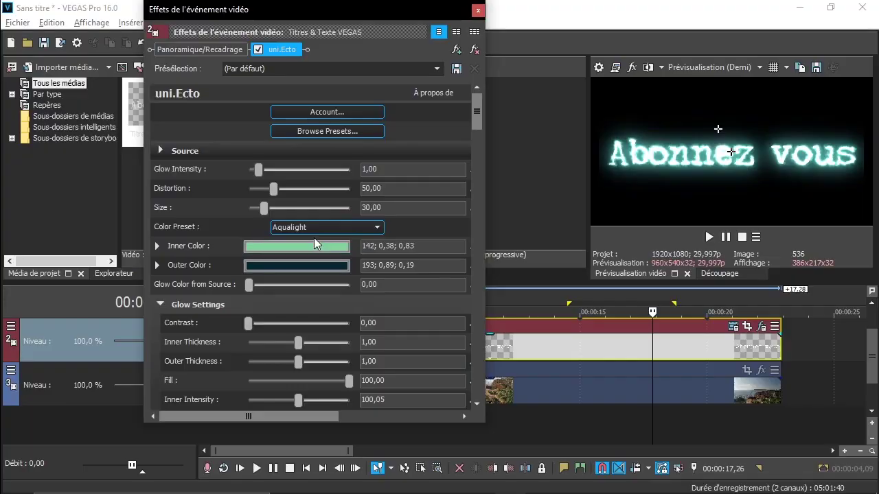
left_click(310, 229)
left_click(301, 248)
left_click(305, 227)
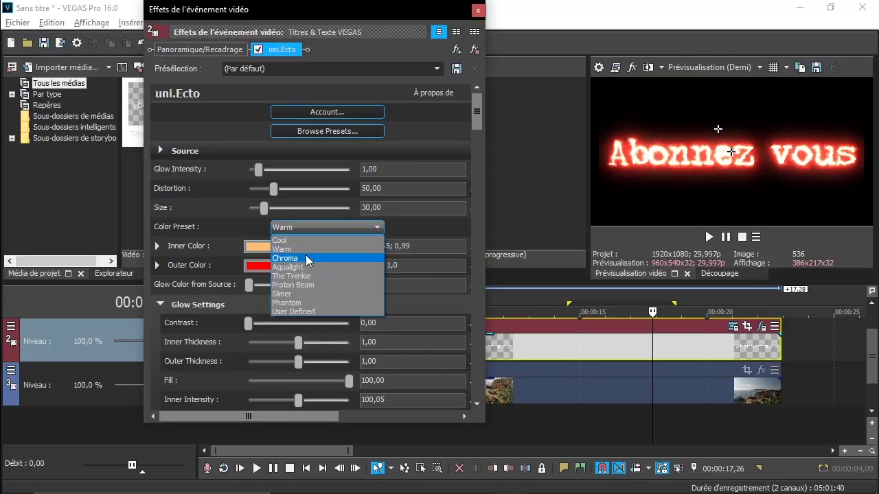
left_click(307, 258)
left_click(307, 228)
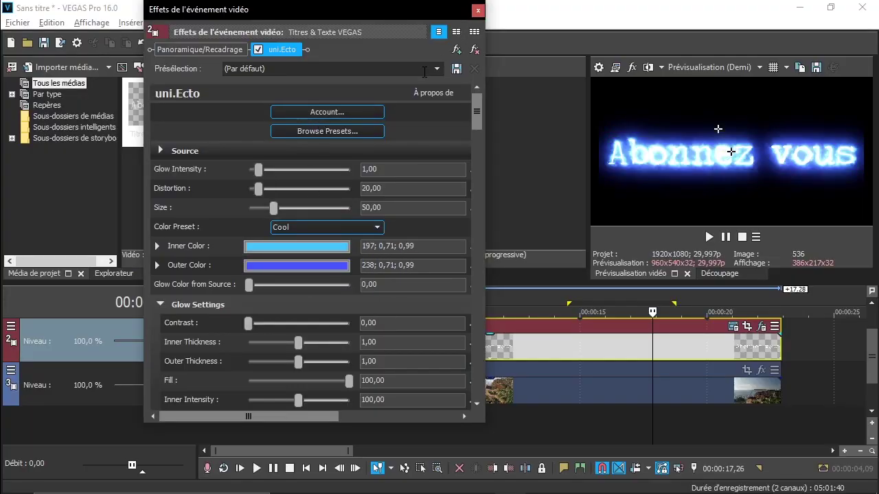
Step: Browse the uni.Ecto presets and apply Neon Glow to the title
left_click(330, 132)
left_click_drag(465, 14, 440, 22)
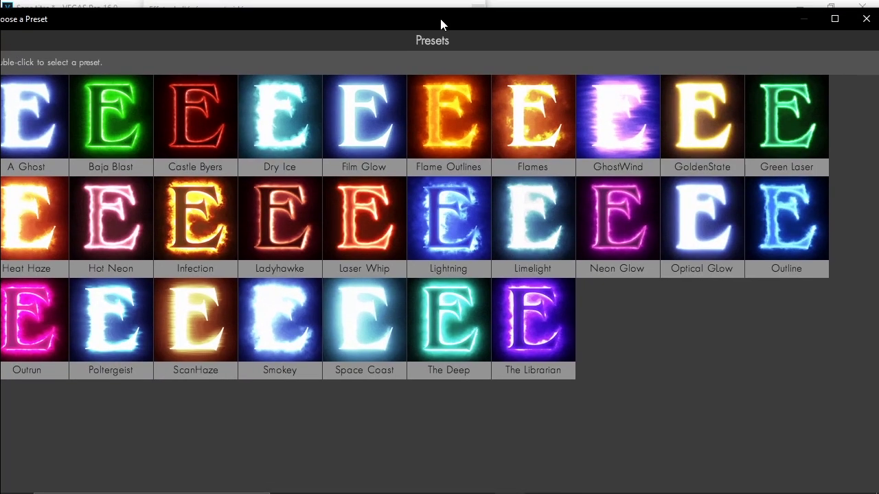
left_click(865, 19)
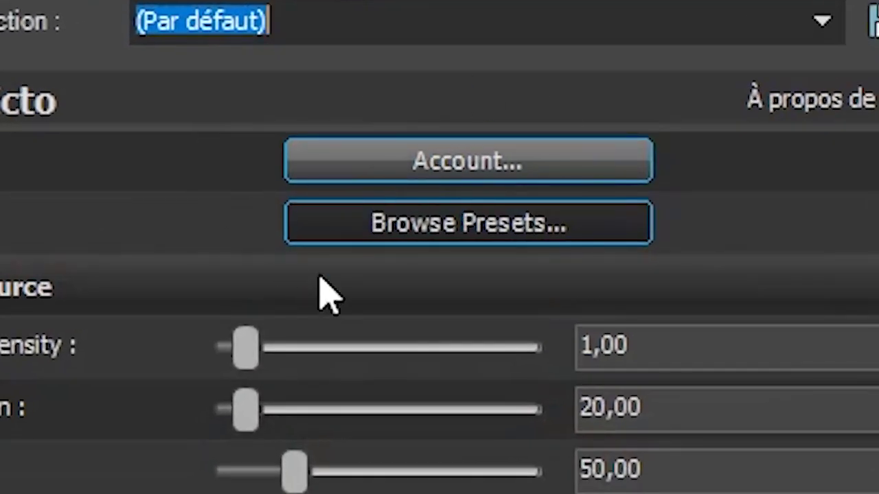
left_click(540, 224)
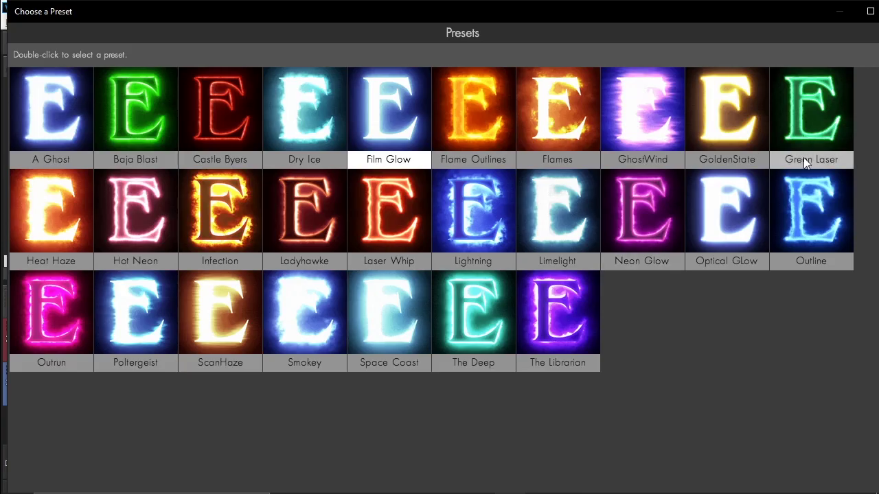
double_click(662, 197)
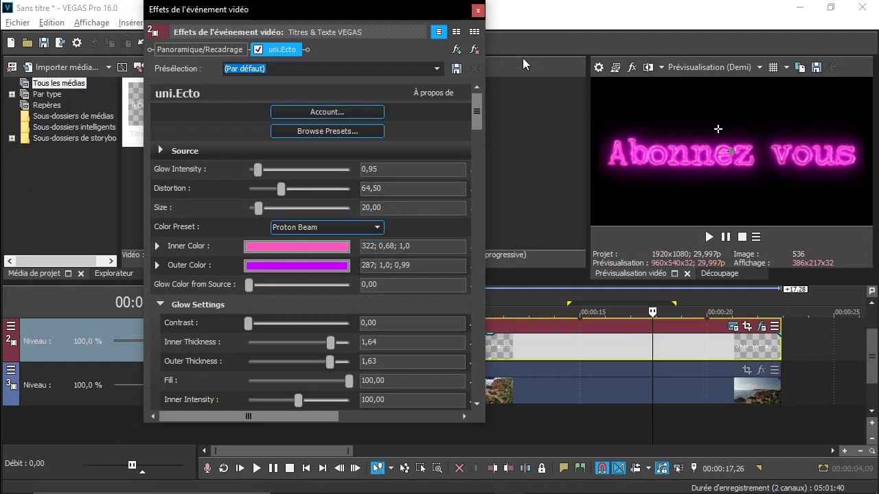
Step: Close the effect settings, mark a section of the timeline and play back the glowing title
left_click(478, 11)
left_click_drag(428, 296, 589, 294)
left_click(710, 237)
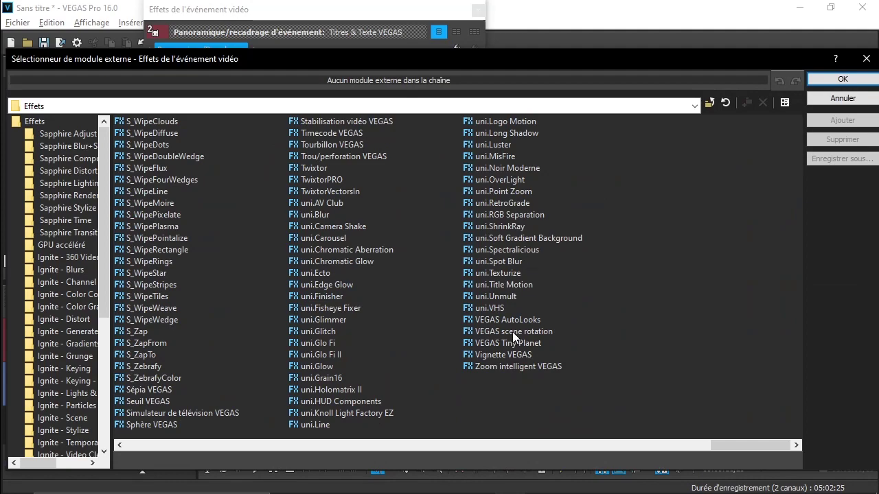
Step: Add the uni.AV Club effect to the title event and apply its UHF preset
double_click(328, 205)
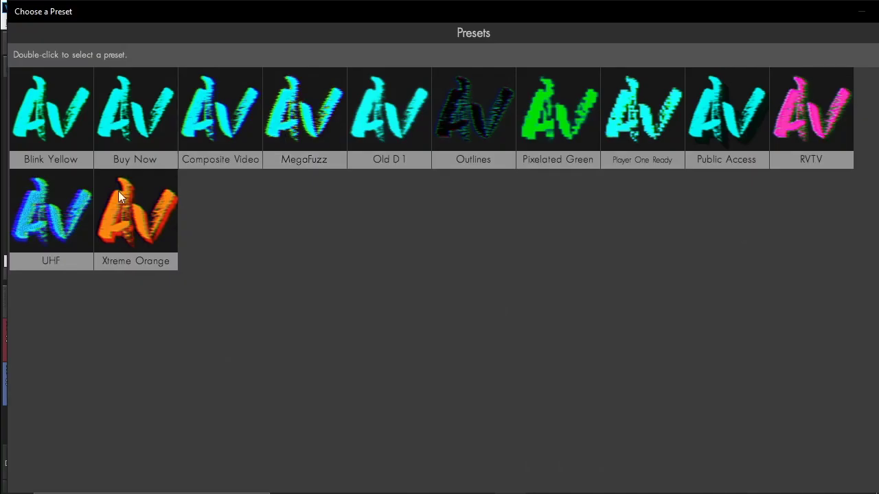
double_click(76, 214)
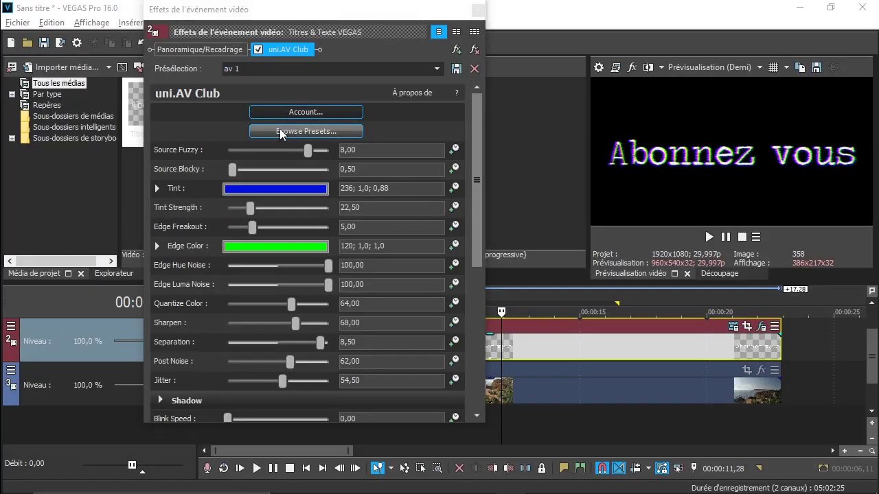
Step: Browse the uni.AV Club presets again and reapply UHF to the title
left_click(279, 130)
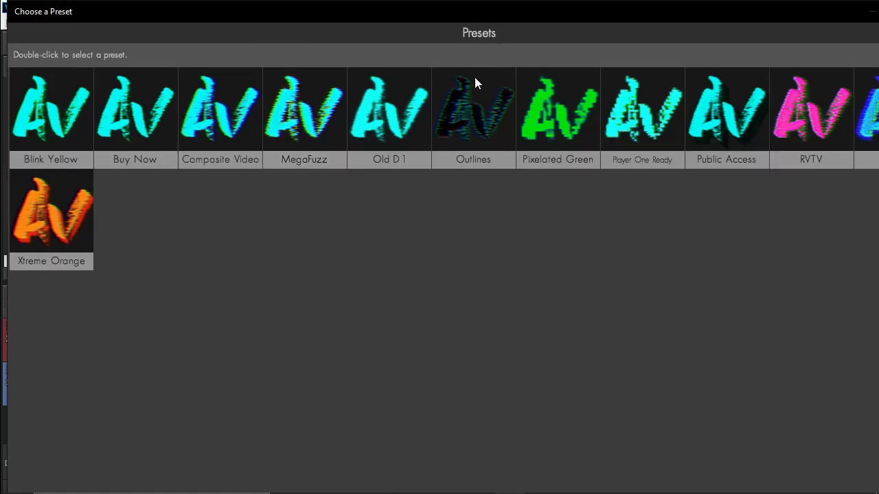
left_click_drag(442, 15, 386, 20)
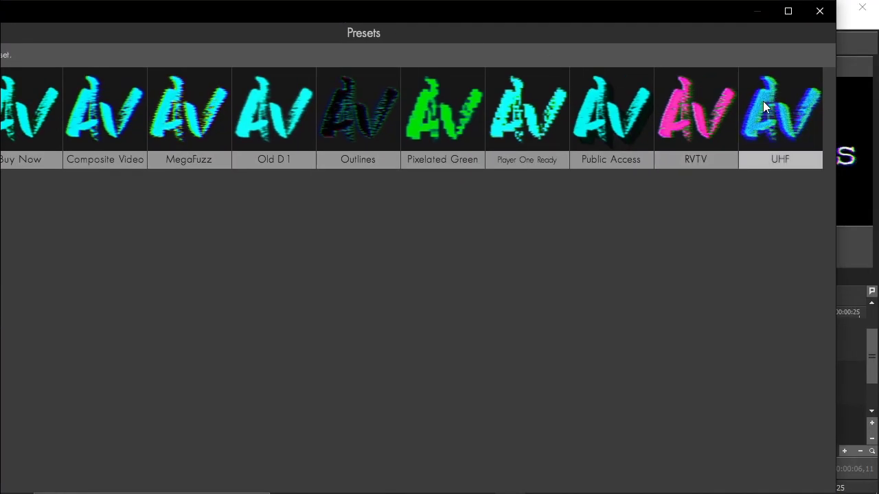
double_click(757, 83)
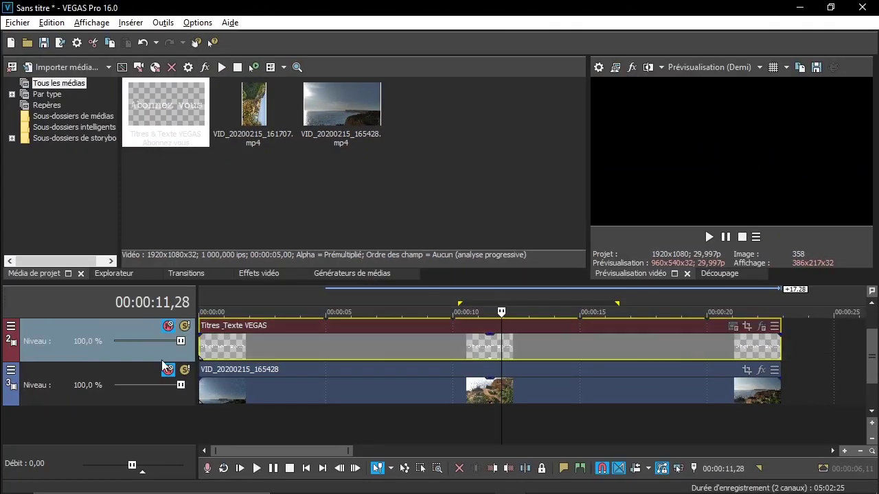
Step: Unmute the landscape video track and add the uni.VHS effect to the VID_20200215_165428 clip
left_click(169, 371)
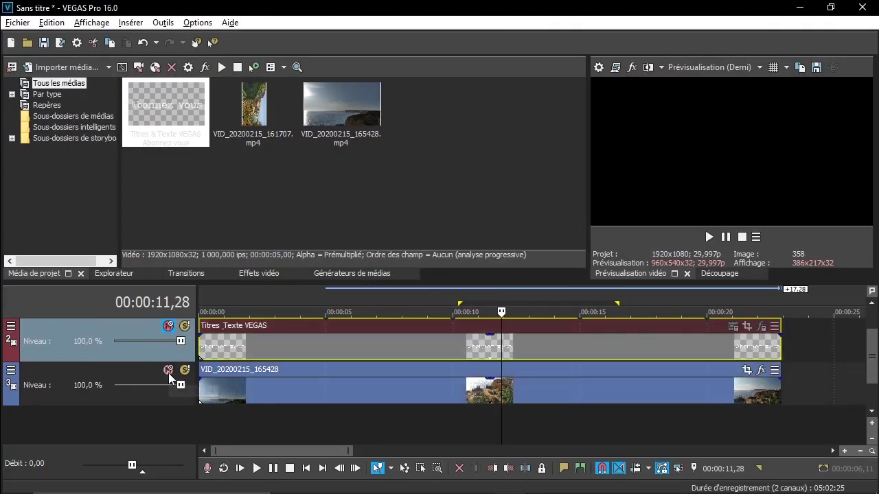
left_click(746, 370)
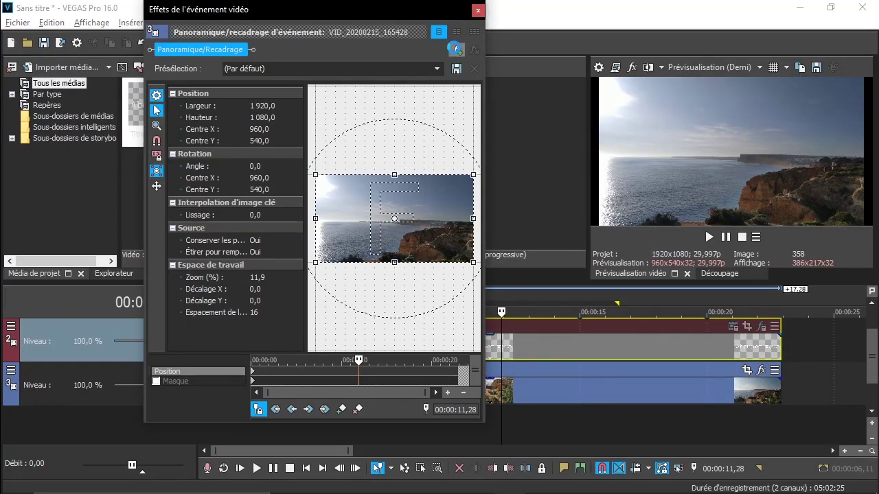
left_click(455, 49)
scroll(440, 274, "right", 5)
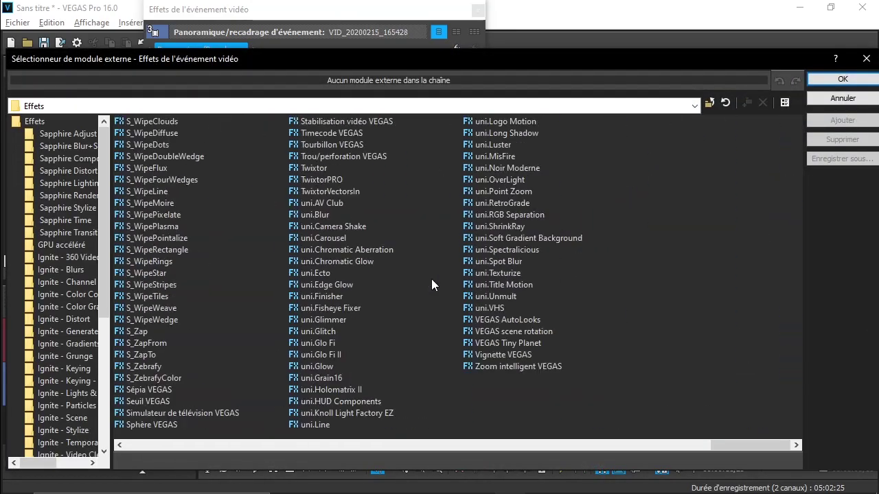
double_click(489, 308)
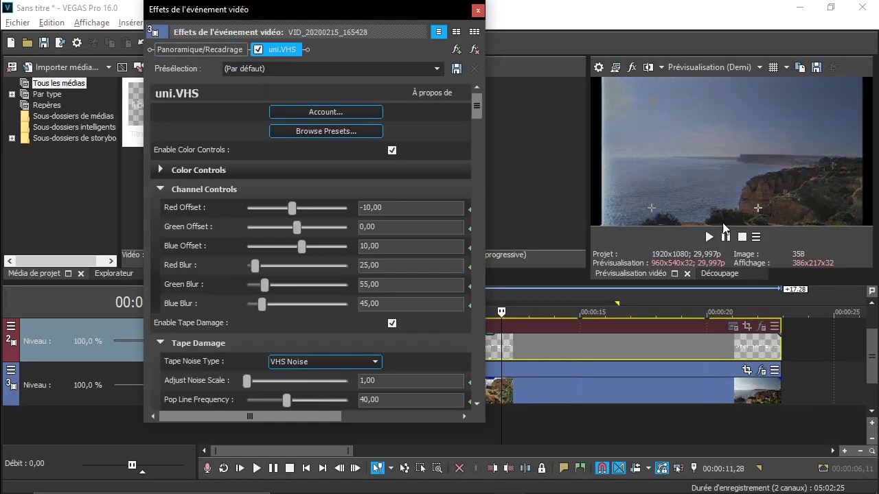
Step: Try the Color_Error preset of uni.VHS on the clip and play back a short part
left_click(326, 131)
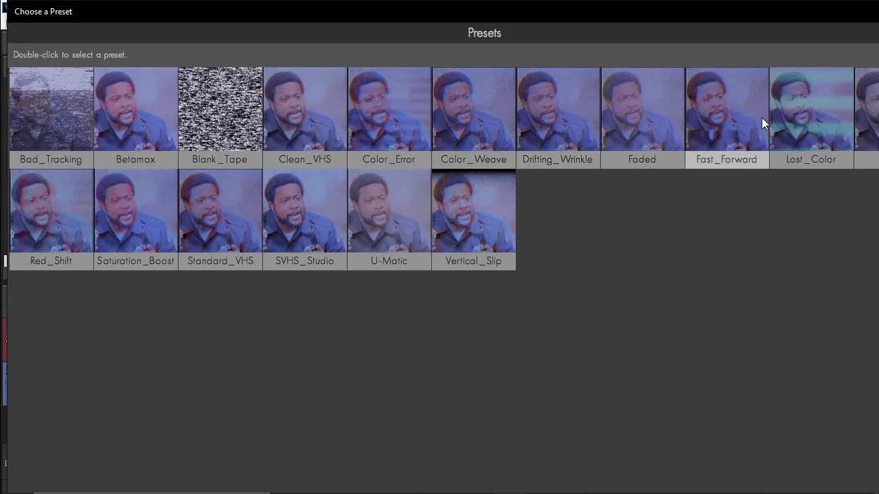
double_click(389, 113)
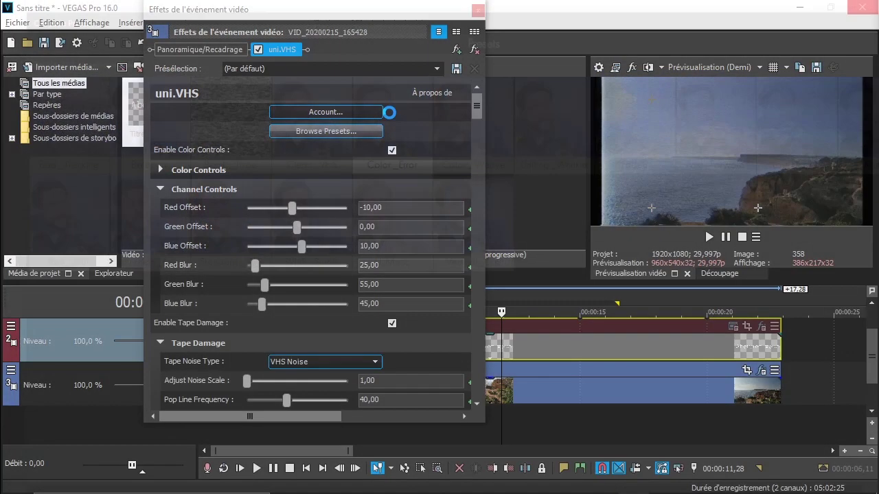
left_click(709, 237)
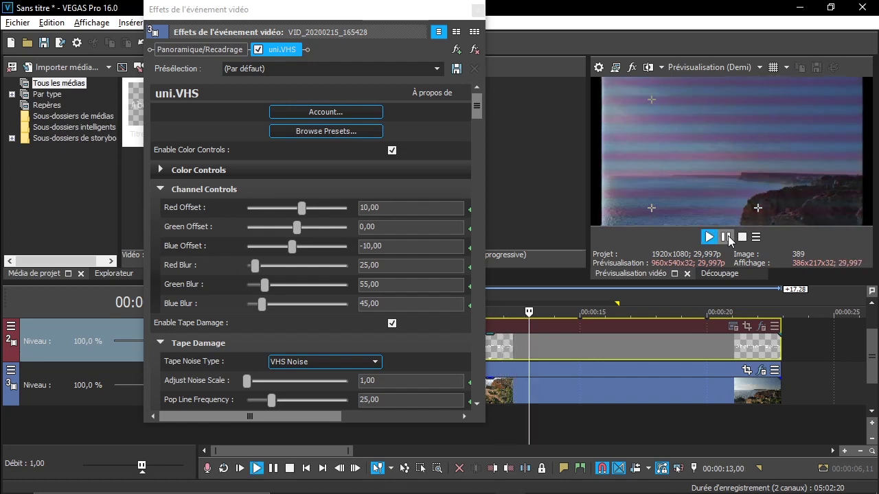
left_click(726, 237)
Step: Apply a different uni.VHS preset to the clip, play it back and close the effect settings
left_click(322, 132)
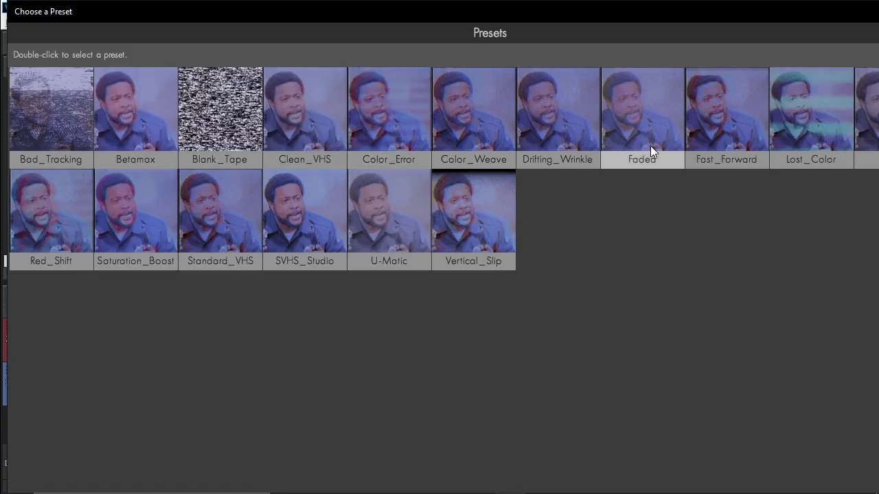
double_click(572, 155)
left_click(709, 236)
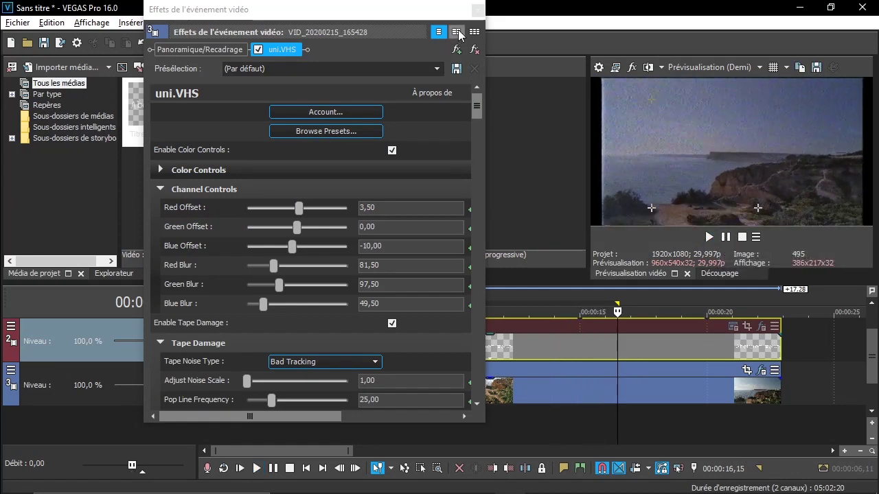
left_click(483, 11)
Step: Insert a new video track above the title and set its compositing mode to Écran
right_click(687, 427)
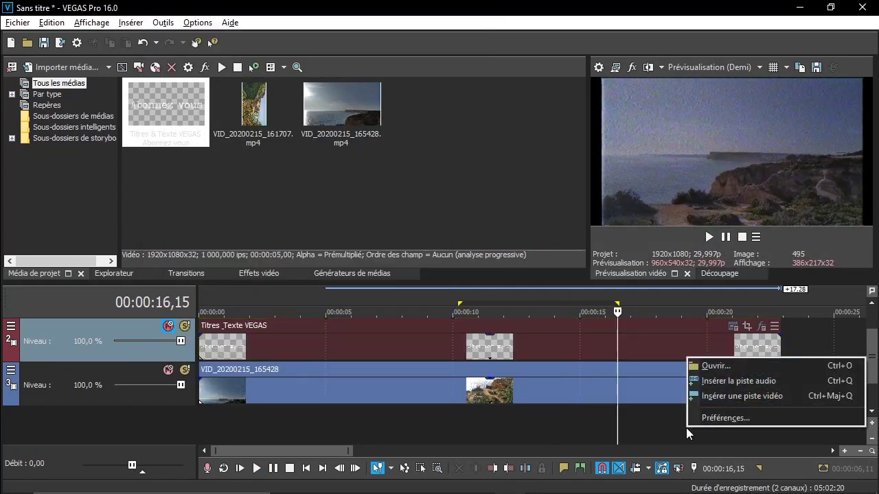
left_click(778, 391)
right_click(62, 341)
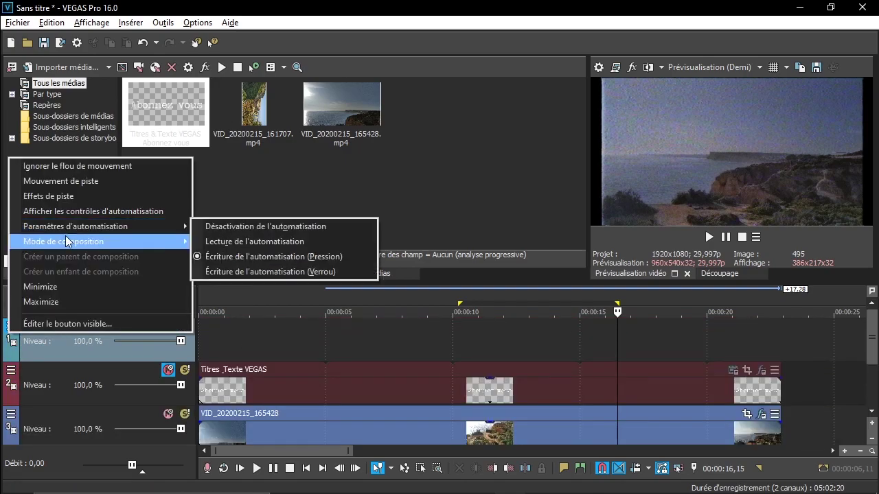
mouse_move(128, 242)
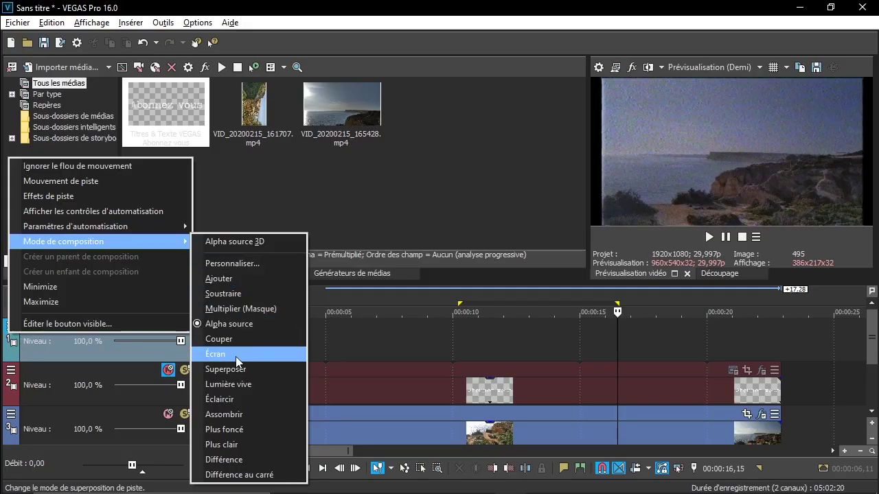
left_click(235, 354)
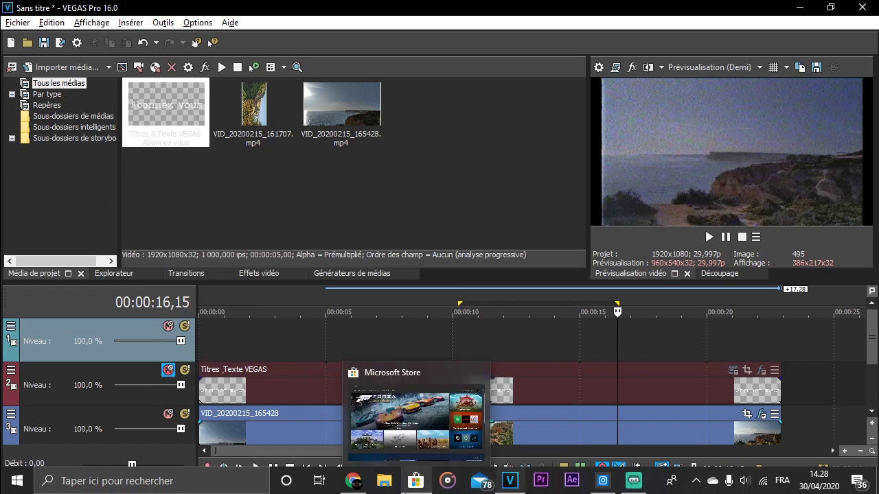
Step: Switch to File Explorer and open the VHS folder inside the OVERLAYS folder
left_click(383, 485)
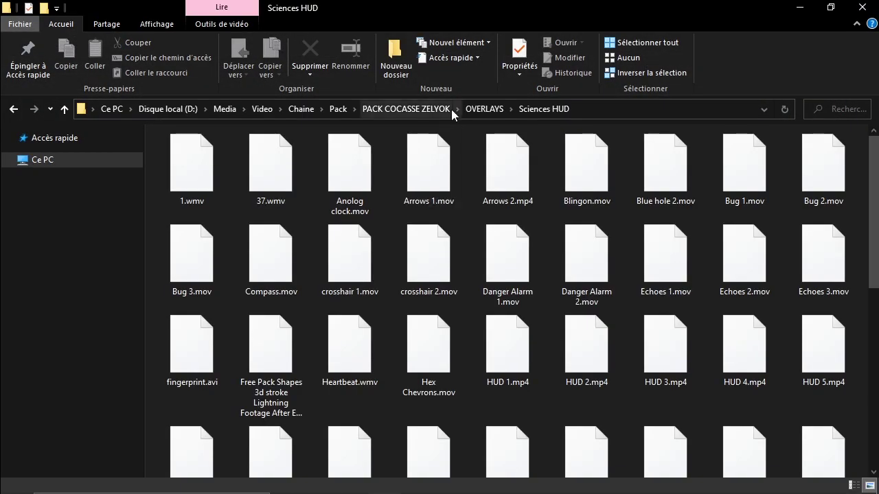
left_click(484, 109)
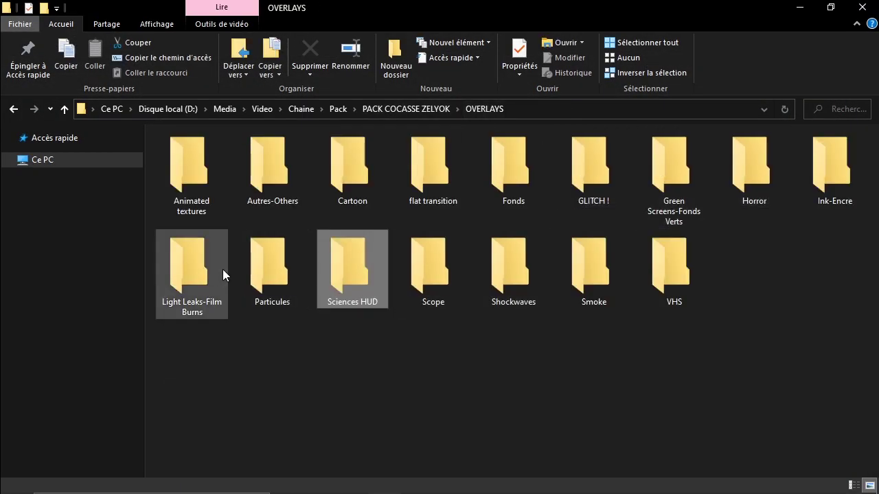
double_click(667, 295)
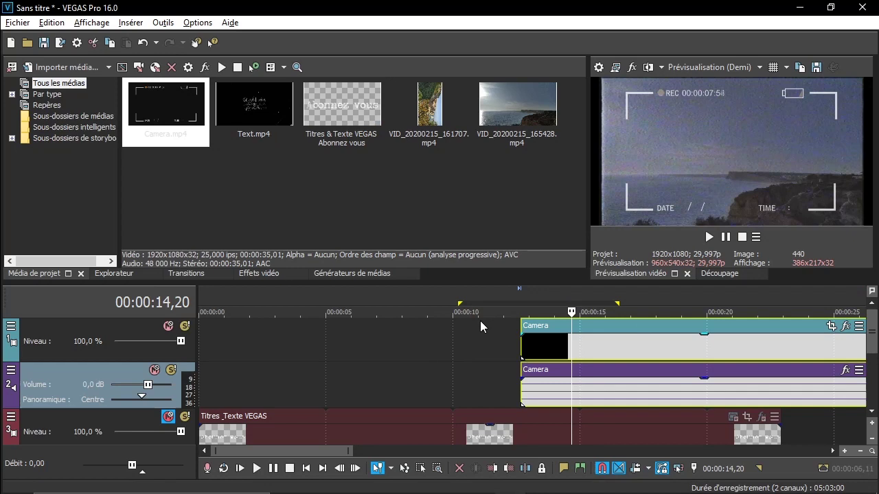
Step: Move the Camera overlay to the start of the timeline and delete its audio event and audio track
left_click_drag(480, 321, 327, 361)
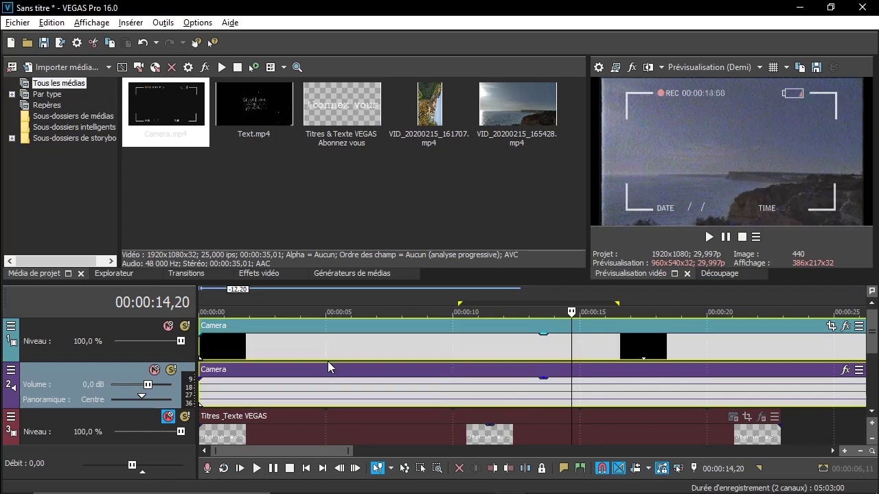
left_click(214, 313)
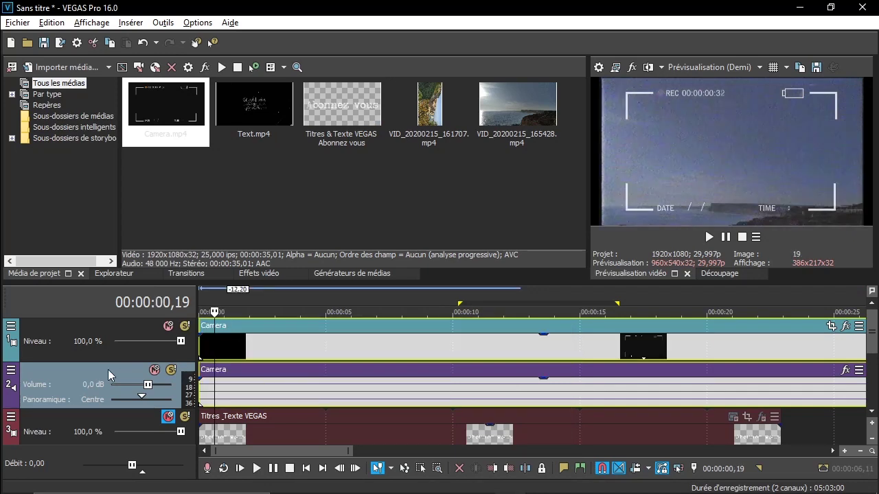
right_click(236, 384)
left_click(271, 222)
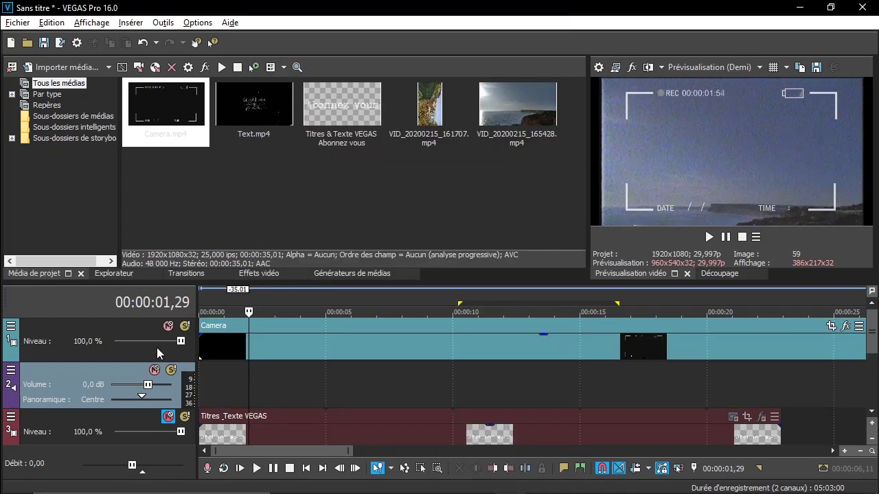
right_click(88, 384)
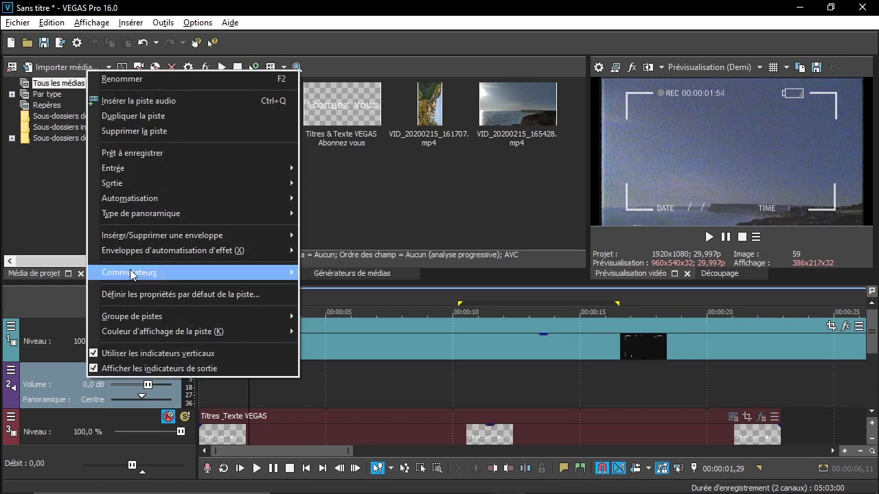
left_click(148, 136)
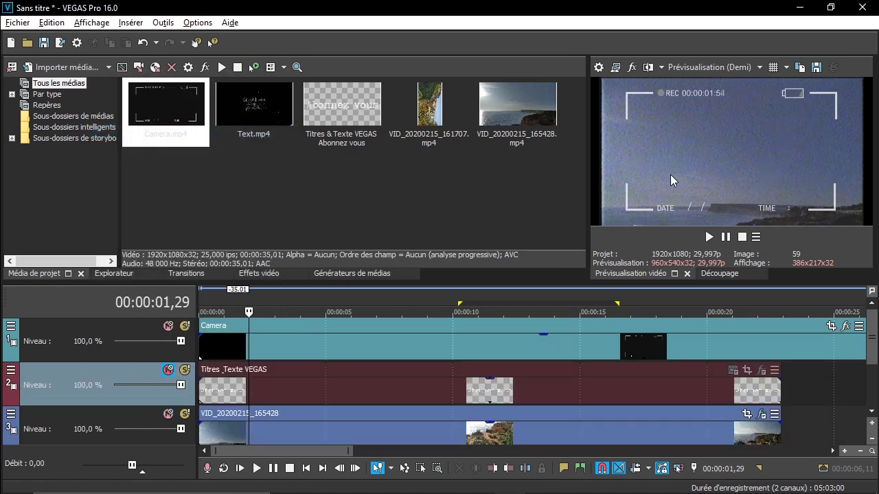
Step: Play back the VHS clip with the Camera overlay and trim the overlay's end to match the clip's end
left_click(710, 238)
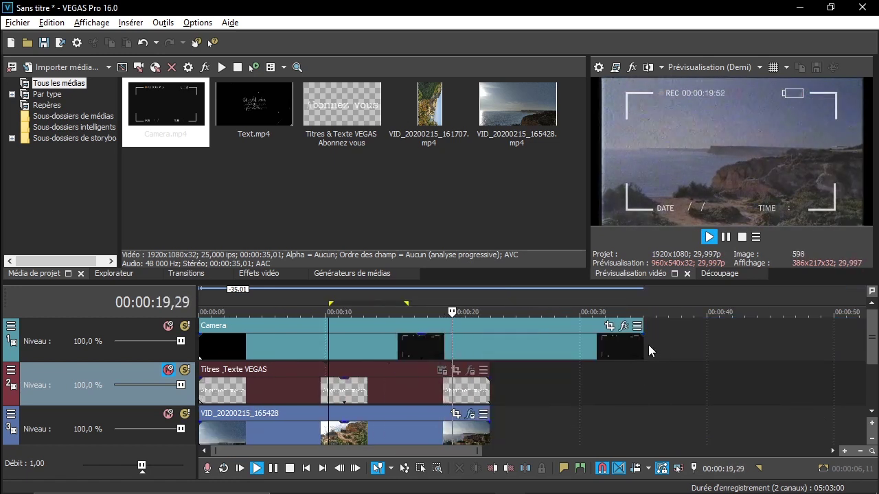
left_click_drag(642, 345, 489, 345)
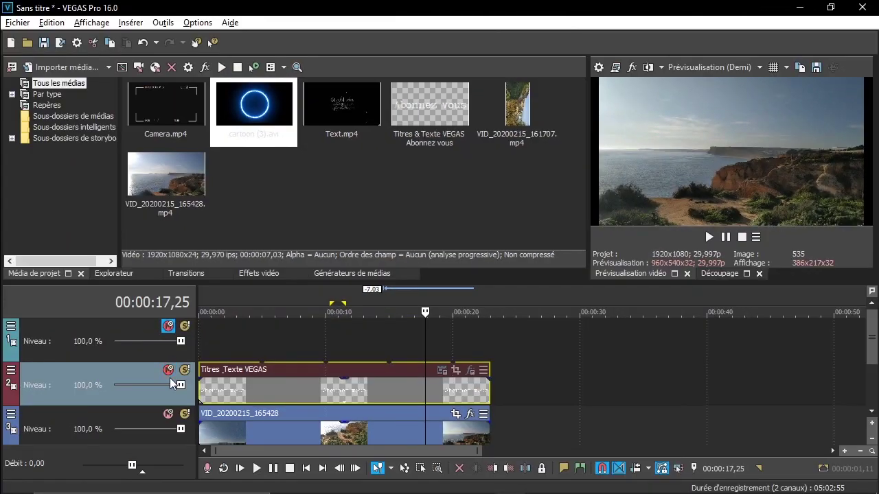
Step: Unmute the title track, mute the landscape video track and add the uni.Glitch effect to the title
left_click(167, 370)
left_click(168, 414)
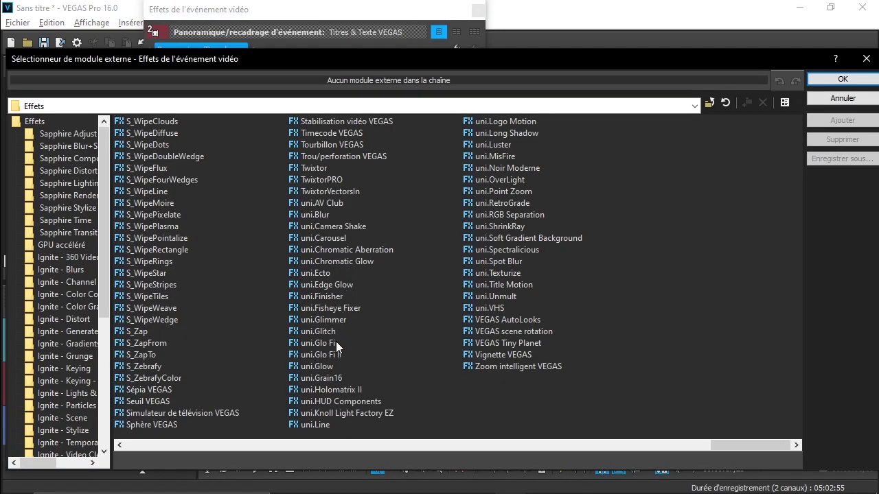
double_click(315, 330)
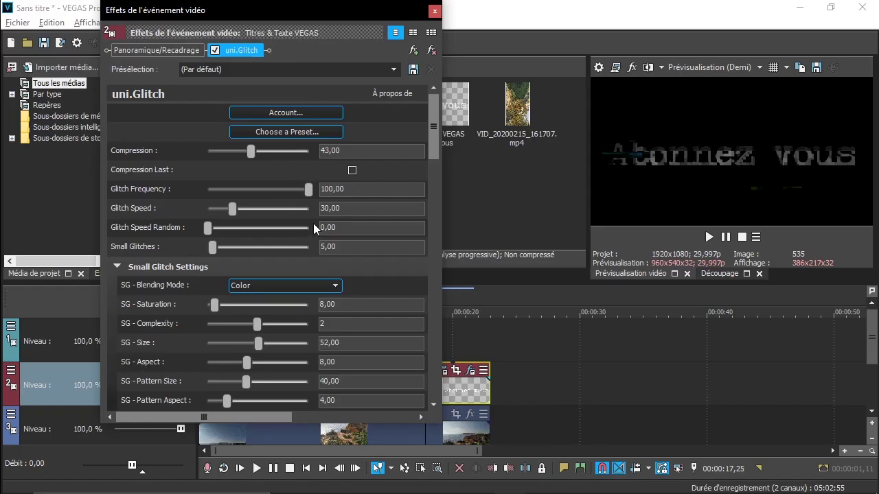
Step: Apply the Random Speed preset of uni.Glitch to the title and lower Compression to about 4
left_click(313, 131)
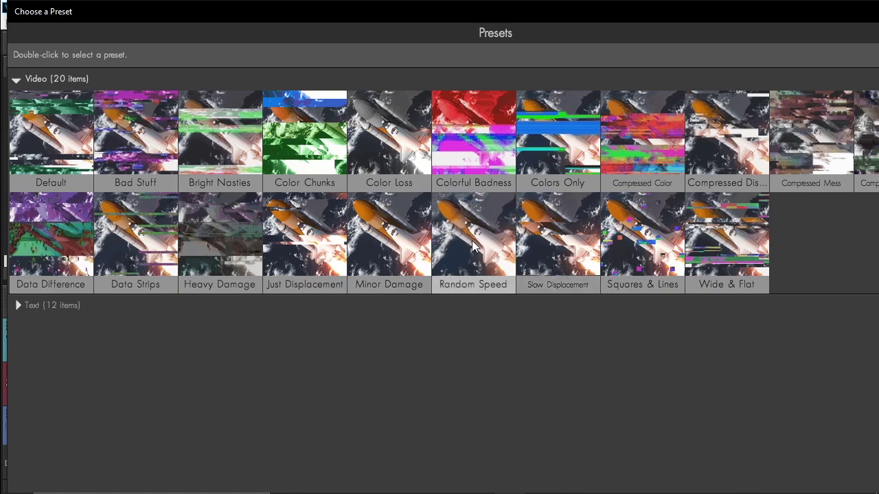
double_click(370, 235)
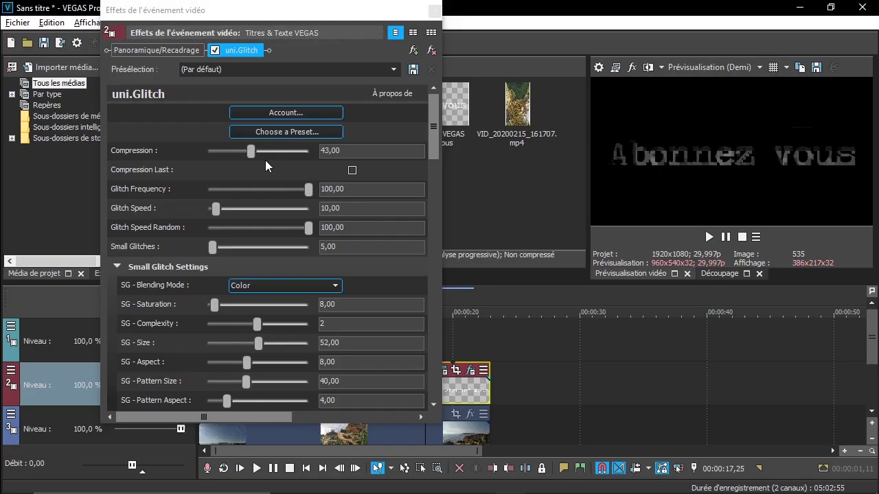
left_click_drag(252, 152, 211, 140)
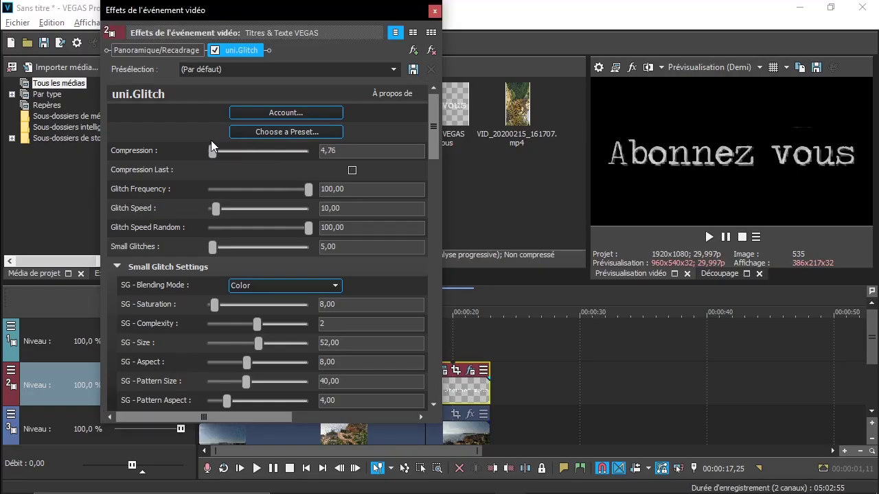
Step: Close the effect settings and play back the title with its glitch effect
left_click(434, 11)
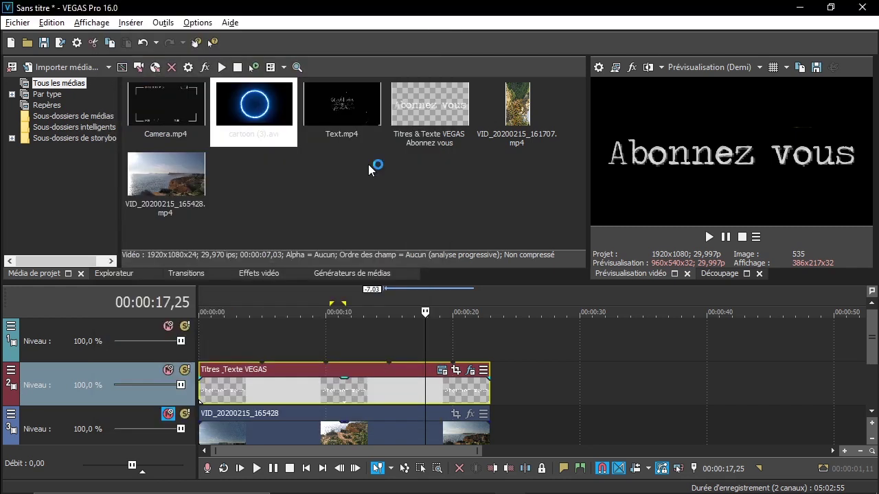
left_click(706, 237)
left_click(722, 237)
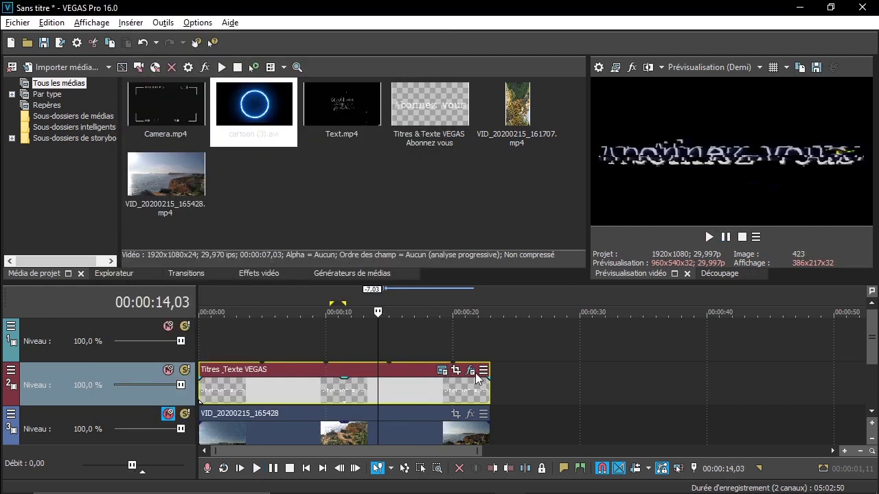
Step: Reopen the title's effect settings and remove uni.Glitch from the effect chain
left_click(470, 370)
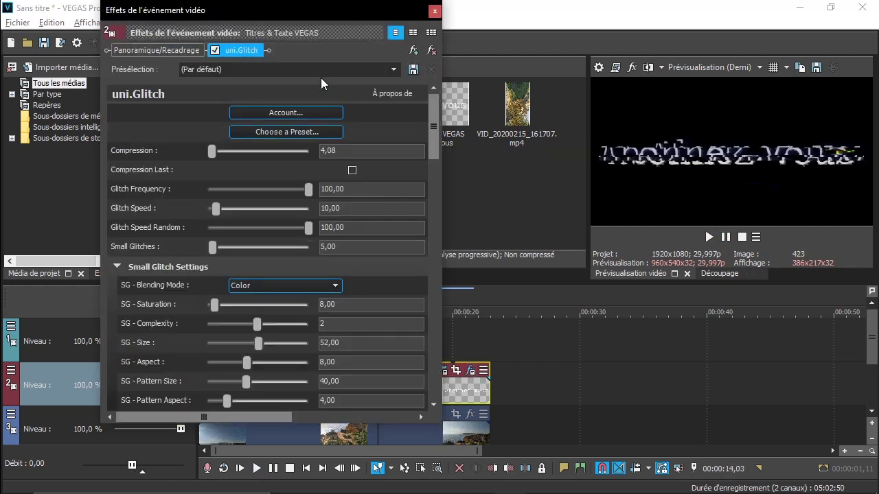
left_click(431, 50)
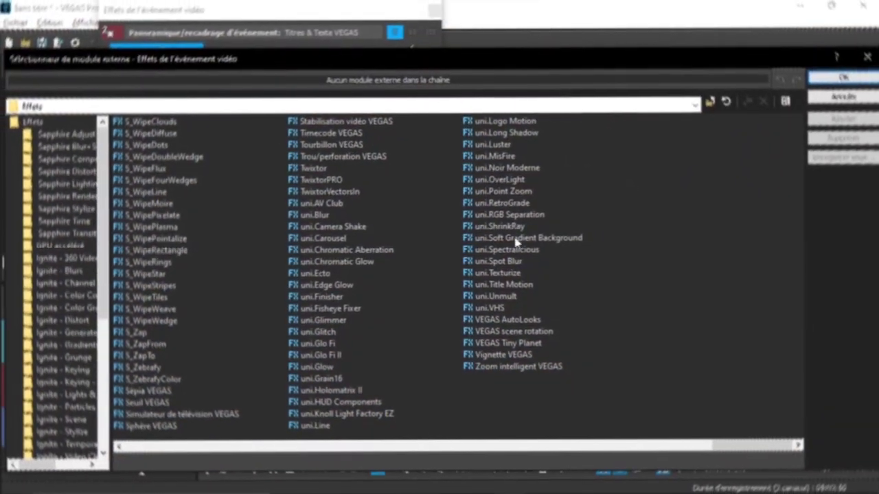
Step: Apply uni.RGB Separation to the title with the Rgb separation1 preset and an Angle of about -208
double_click(515, 214)
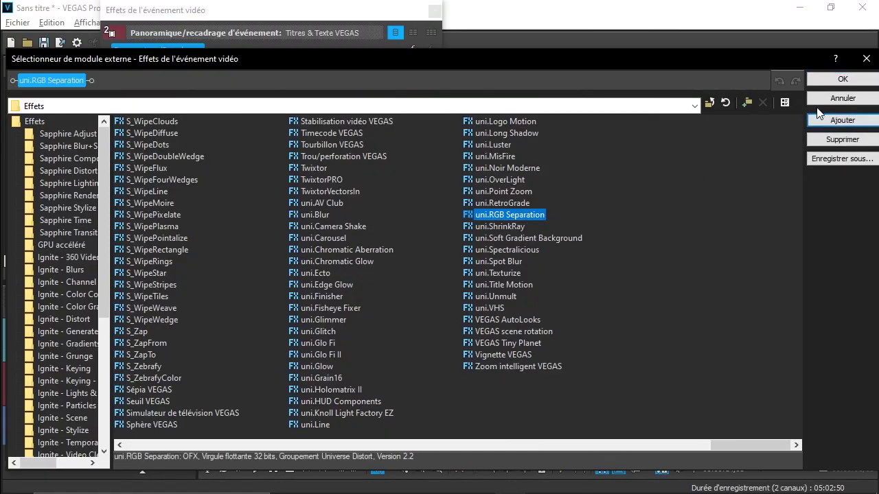
left_click(826, 80)
left_click(316, 68)
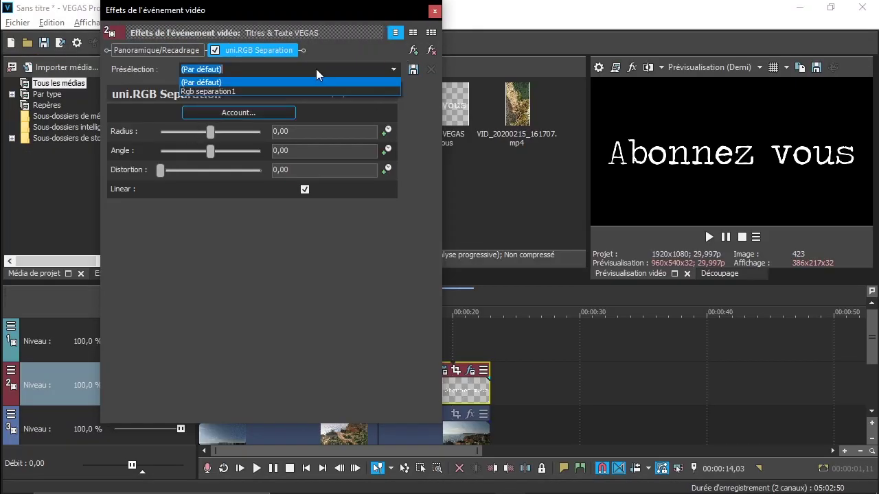
left_click(260, 92)
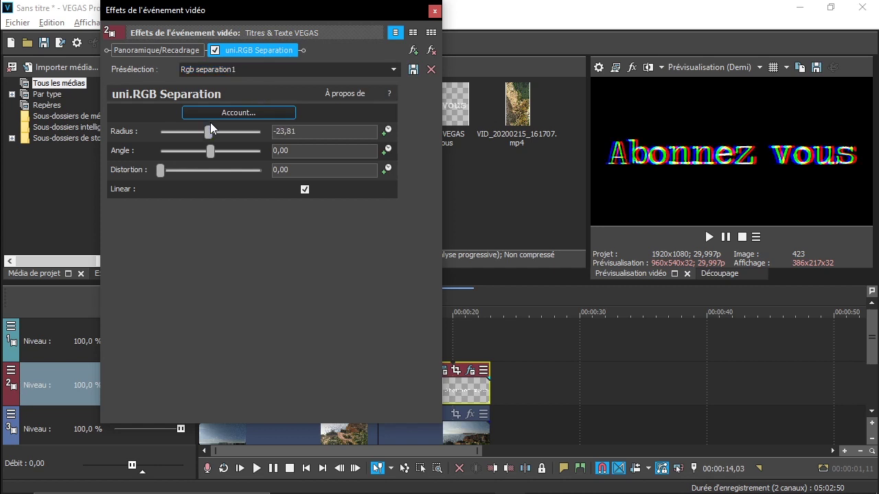
left_click_drag(207, 159, 181, 157)
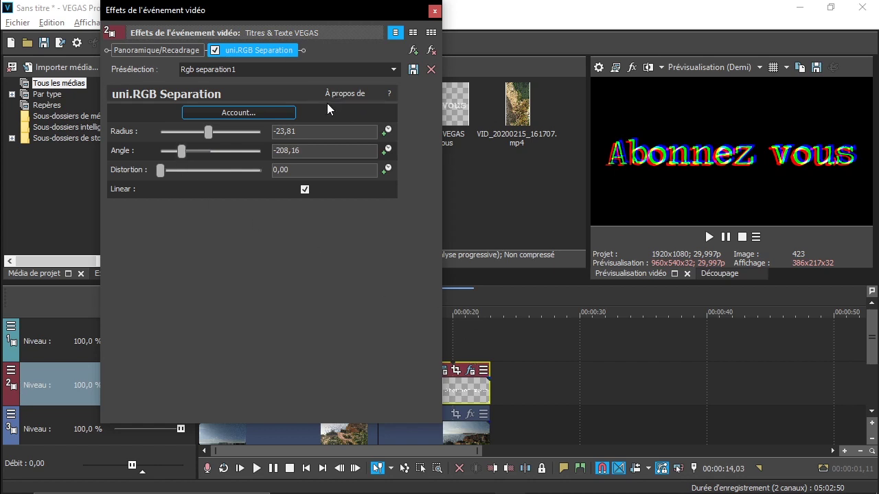
mouse_move(158, 176)
left_mouse_down()
mouse_move(209, 178)
mouse_move(157, 174)
left_mouse_up()
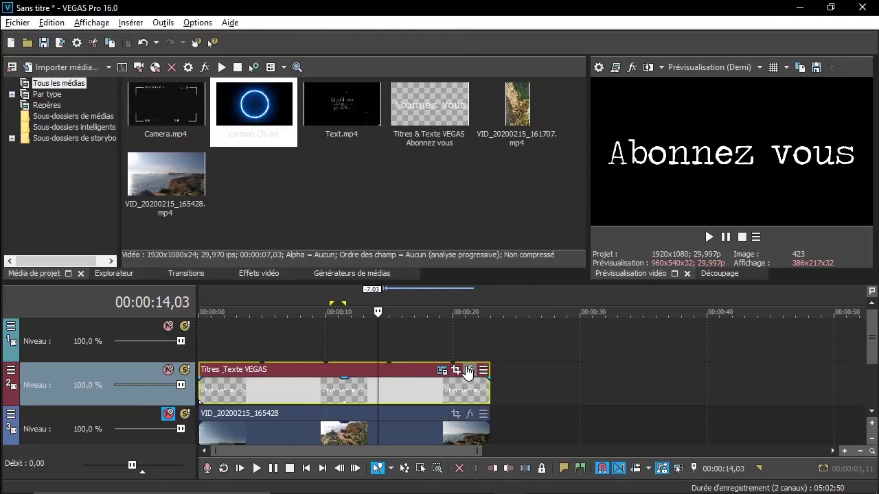
Step: Reopen the title's effect chooser and add the uni.Luster effect to the title
left_click(468, 371)
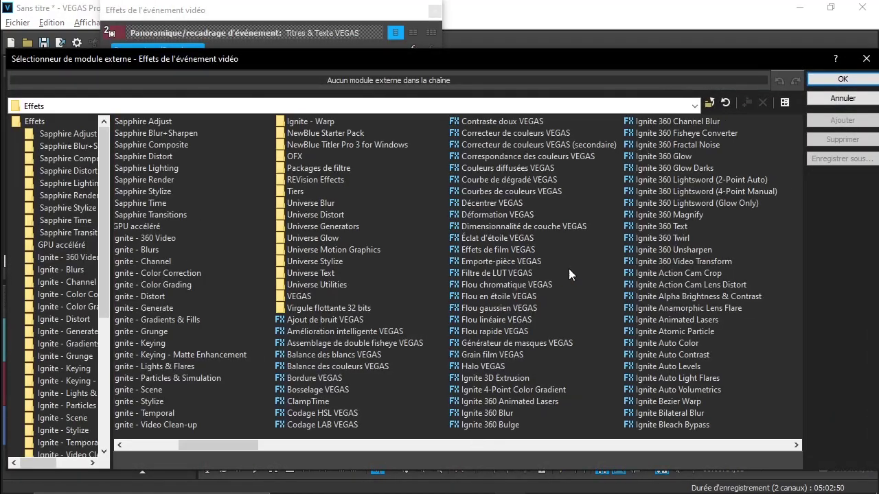
scroll(569, 269, "down", 5)
scroll(712, 170, "down", 4)
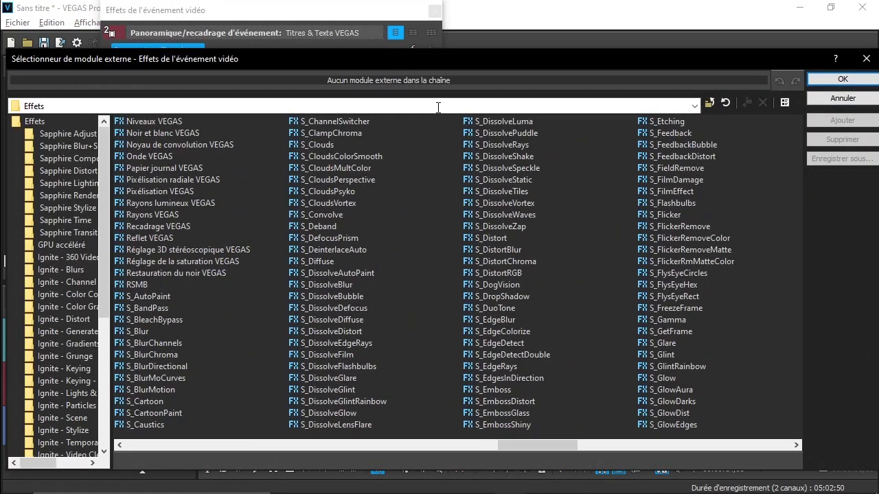
scroll(676, 170, "down", 6)
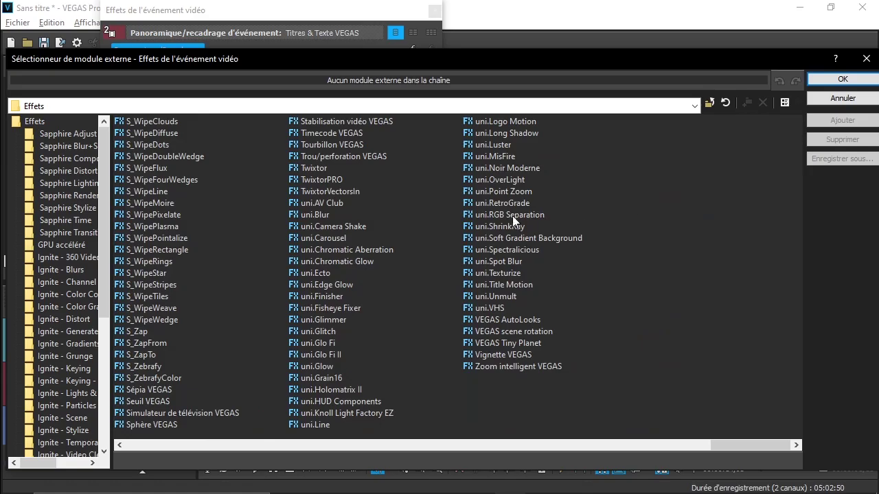
double_click(505, 144)
left_click(842, 79)
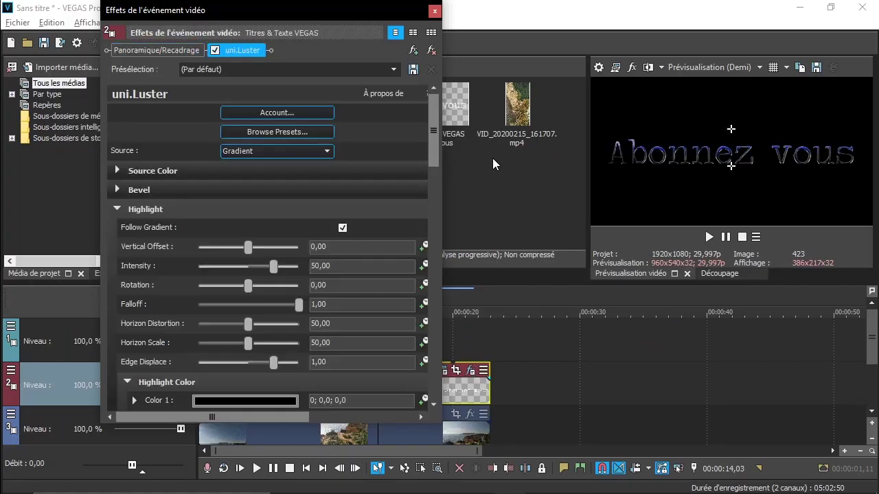
Step: Try the Purple Reign preset of uni.Luster on the title, replace it with Retro Chrome and close the effect settings
left_click(277, 132)
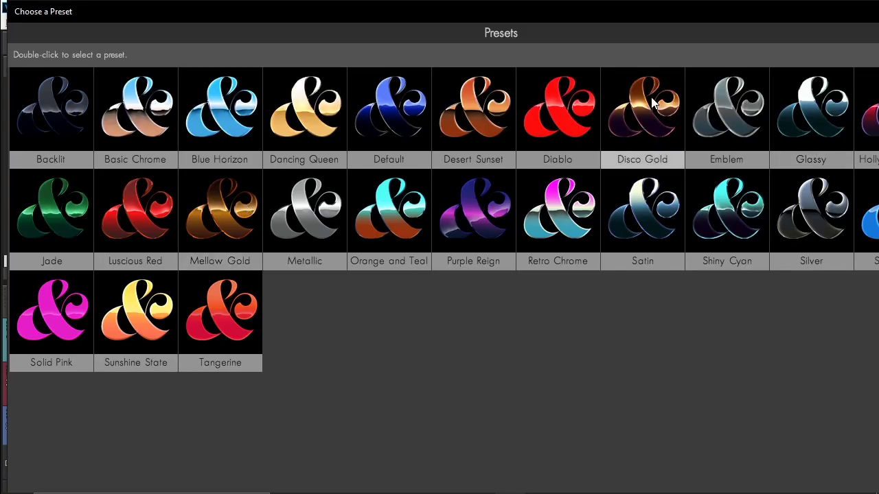
double_click(495, 203)
left_click(294, 136)
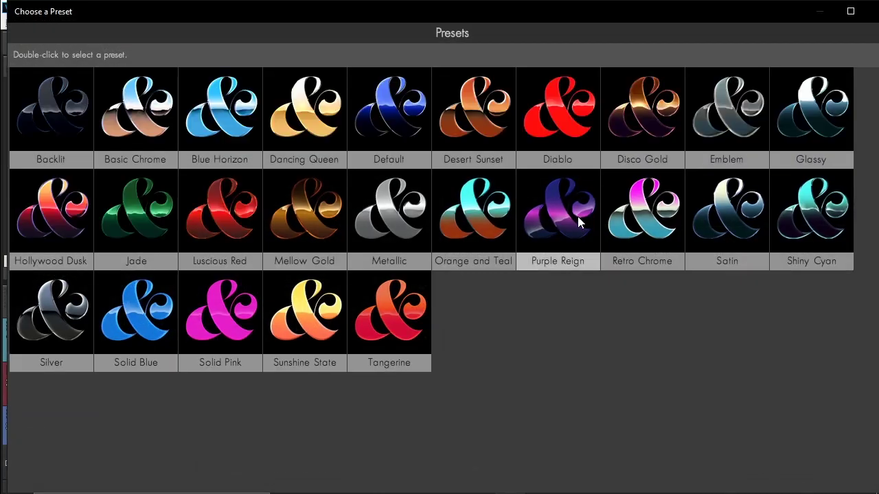
double_click(626, 206)
left_click(436, 15)
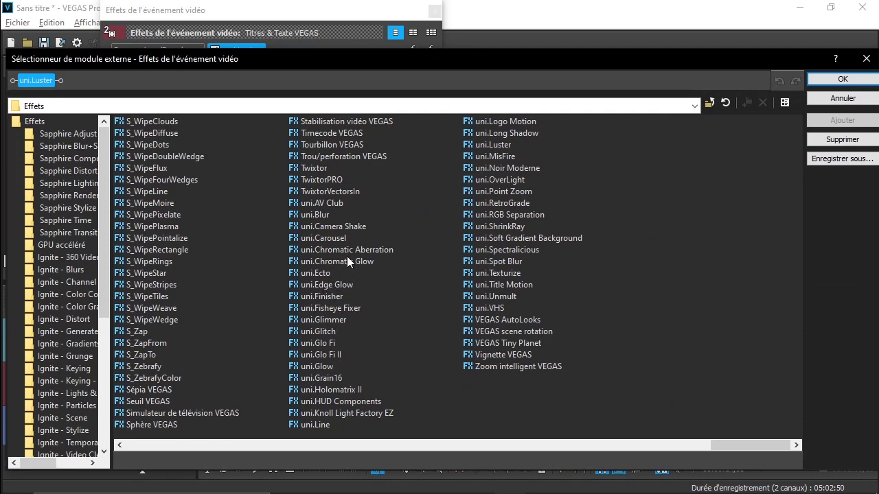
Step: Add uni.AV Club to the title's effect chain and set the title font to Whiskey Bravo Victor
double_click(310, 203)
left_click(843, 80)
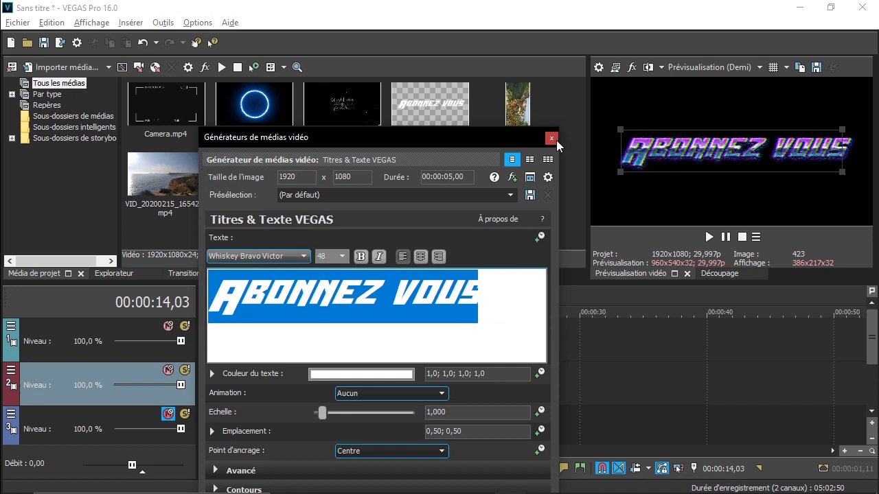
left_click(552, 139)
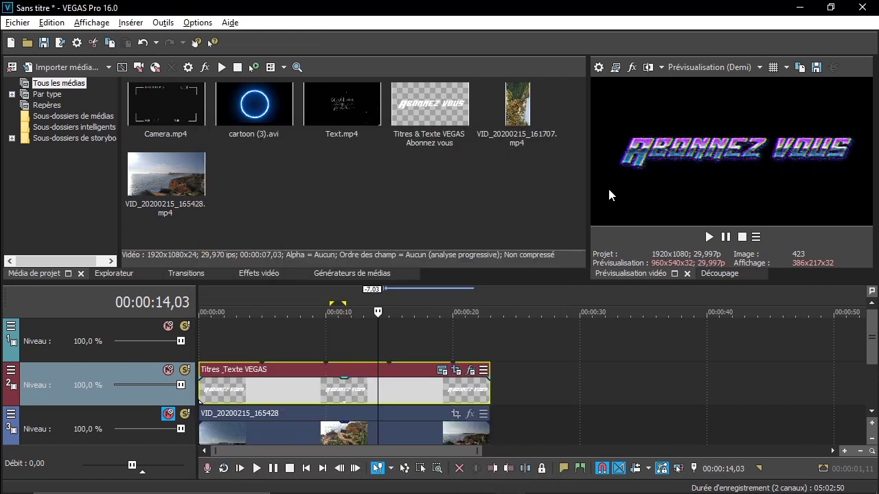
Step: Clear the plug-in effects from the title and mute the title track
left_click(481, 371)
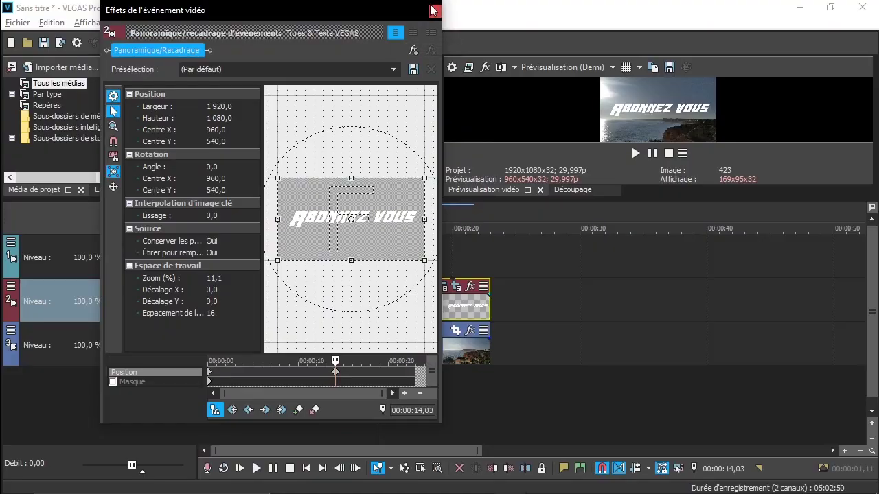
left_click(433, 10)
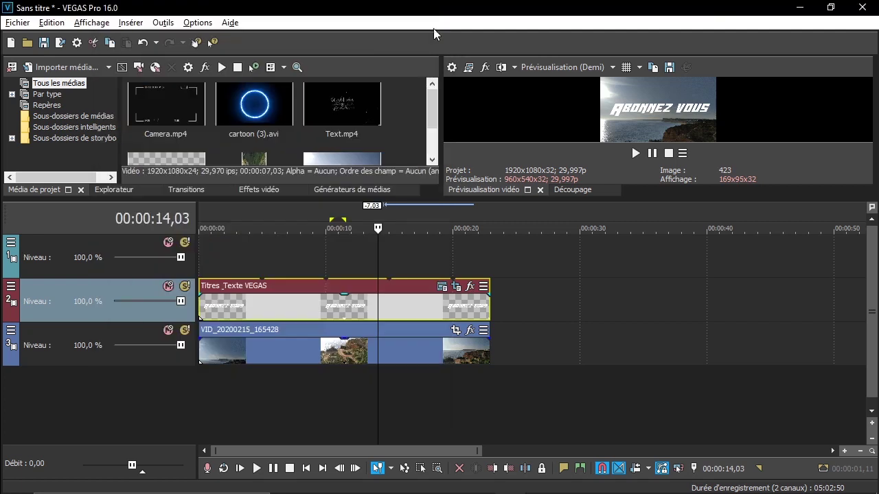
left_click(169, 286)
Step: Make the video preview taller and narrower while widening the project media area
left_click(341, 210)
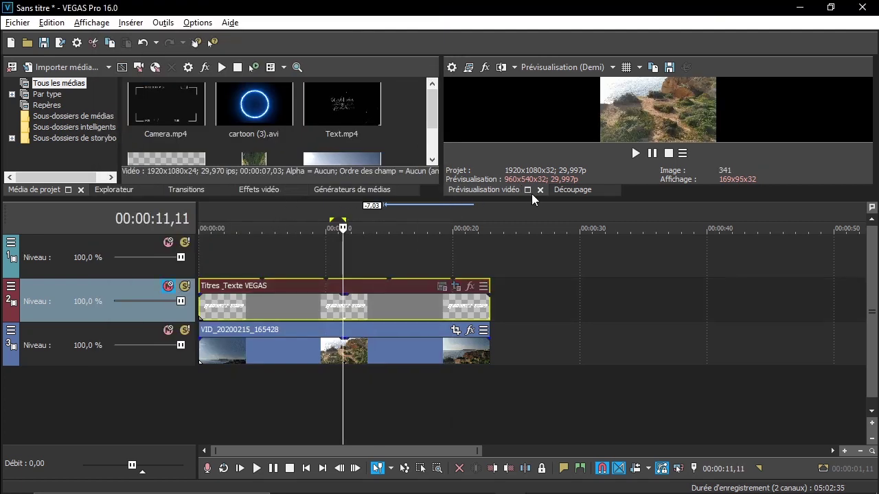
left_click(528, 209)
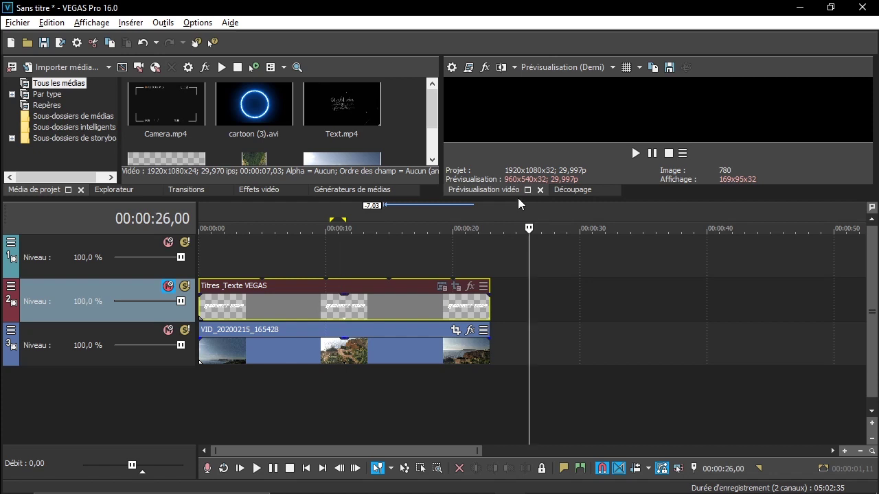
left_click_drag(489, 197, 481, 292)
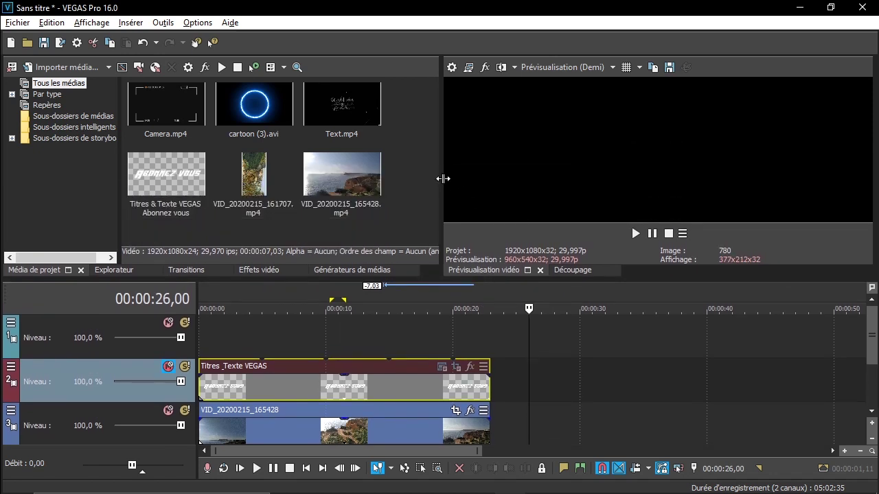
left_click_drag(444, 179, 518, 178)
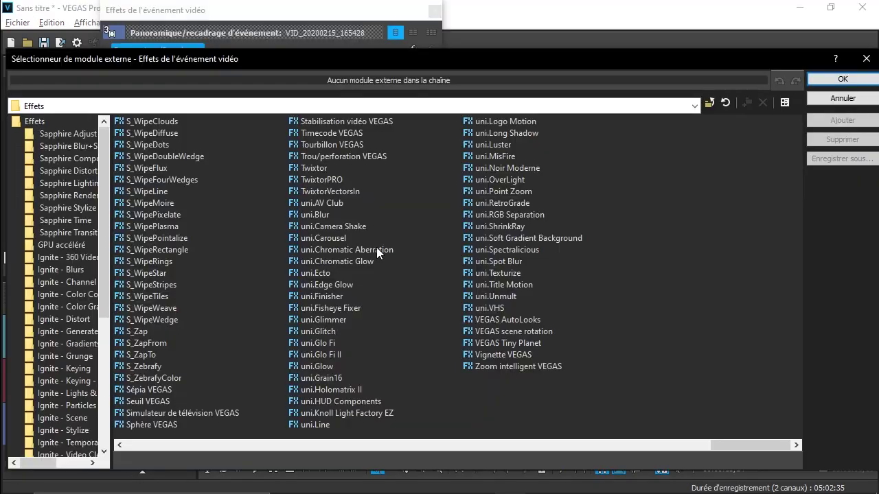
Step: Add uni.Chromatic Aberration to the landscape clip with its default preset and close the effect settings
left_click(370, 250)
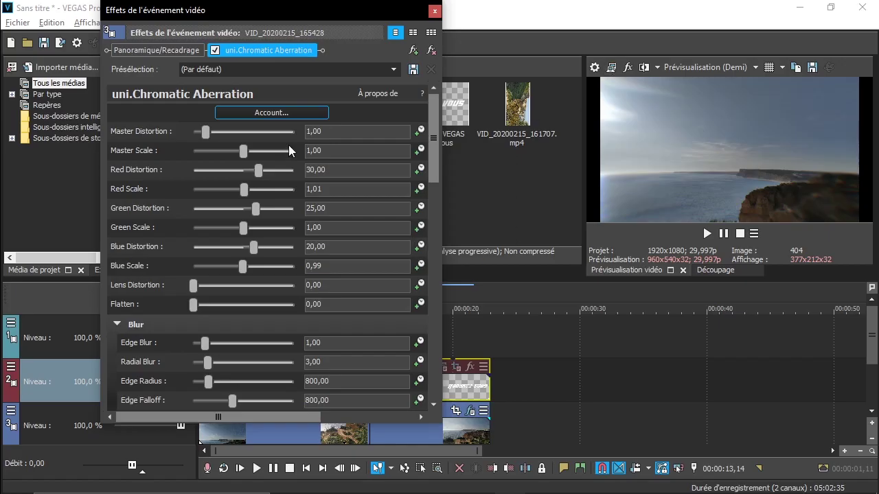
left_click(313, 70)
left_click(313, 83)
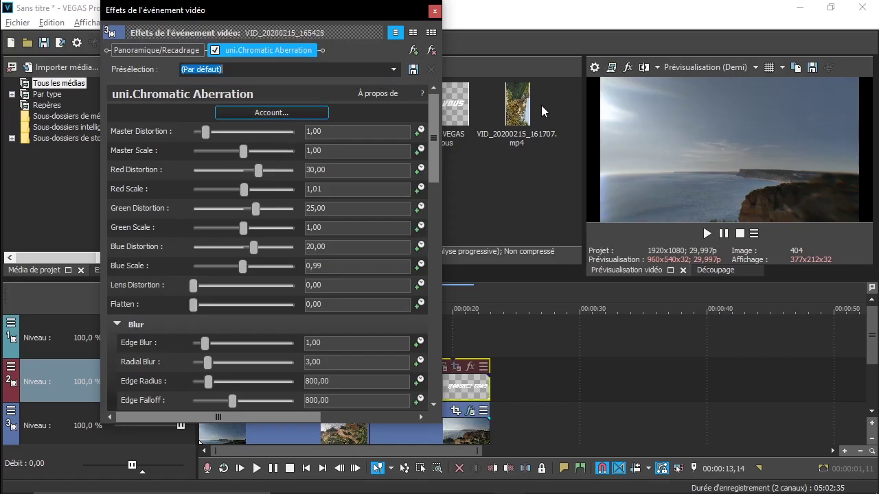
left_click(434, 11)
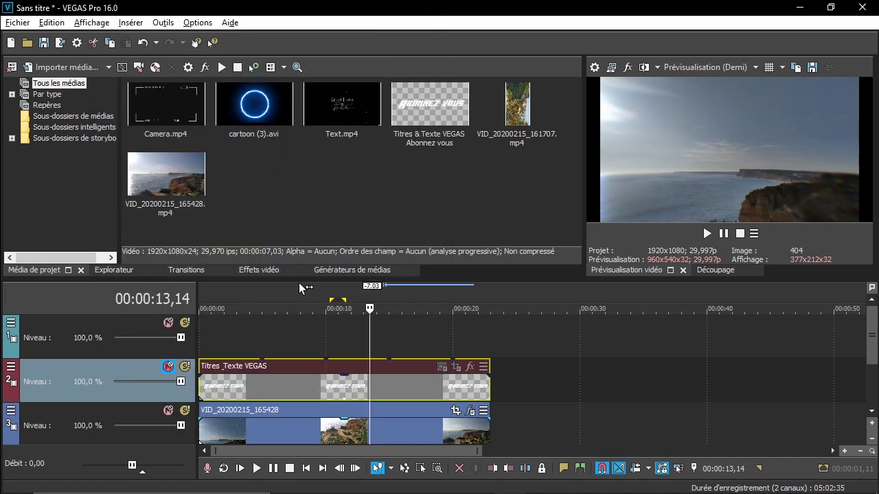
Step: Play back and scrub the landscape clip around the 10-second mark to review its chromatic aberration
left_click_drag(299, 282, 359, 295)
left_click(319, 307)
key("space")
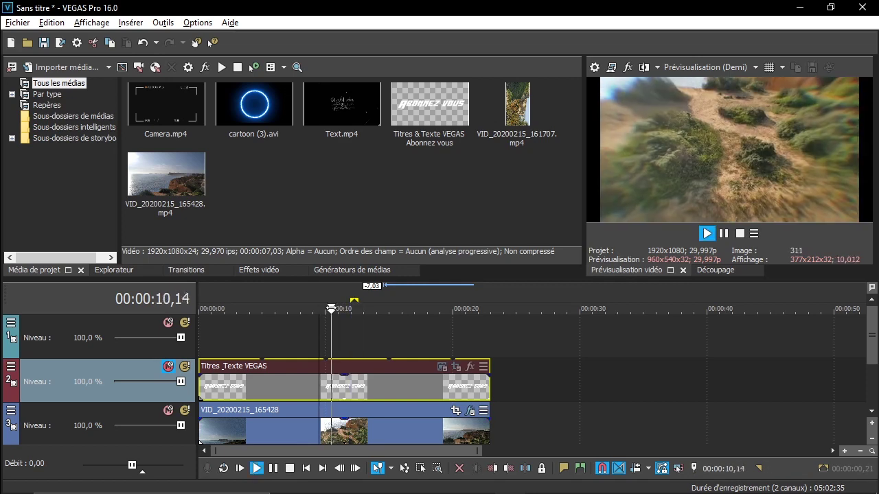
left_click_drag(363, 309, 310, 308)
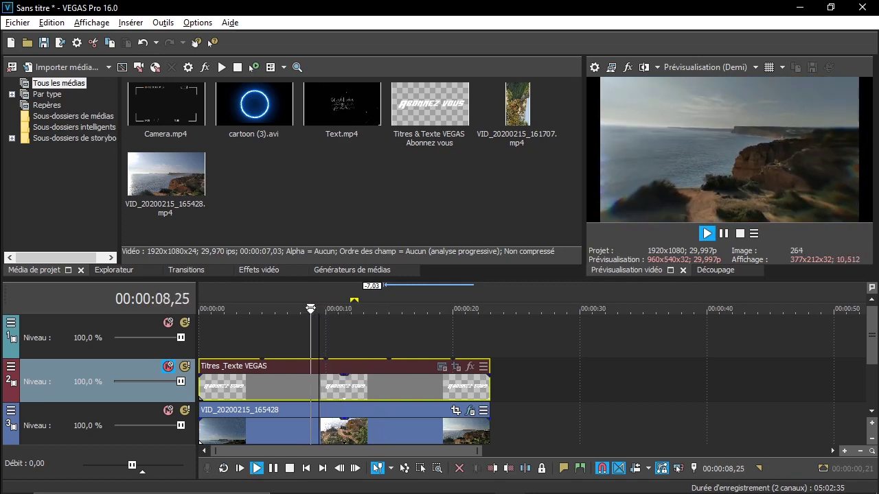
Step: Remove uni.Chromatic Aberration from the landscape clip and unmute the title track
left_click(469, 410)
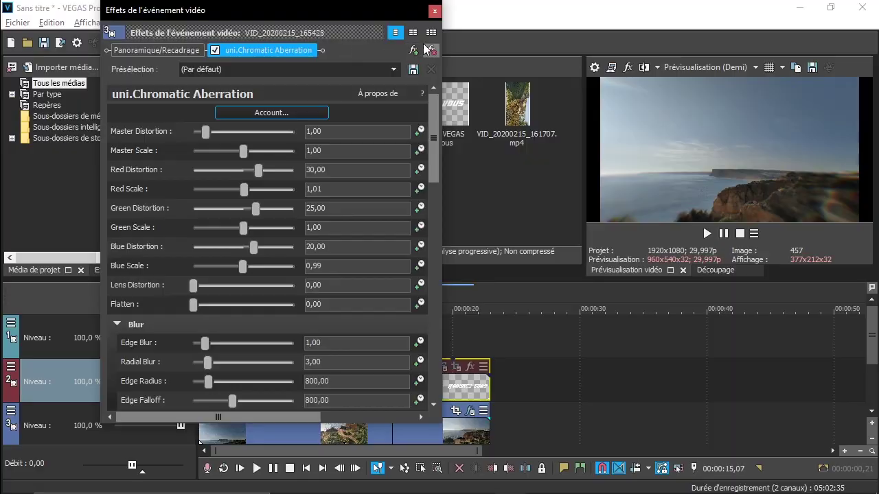
left_click(428, 49)
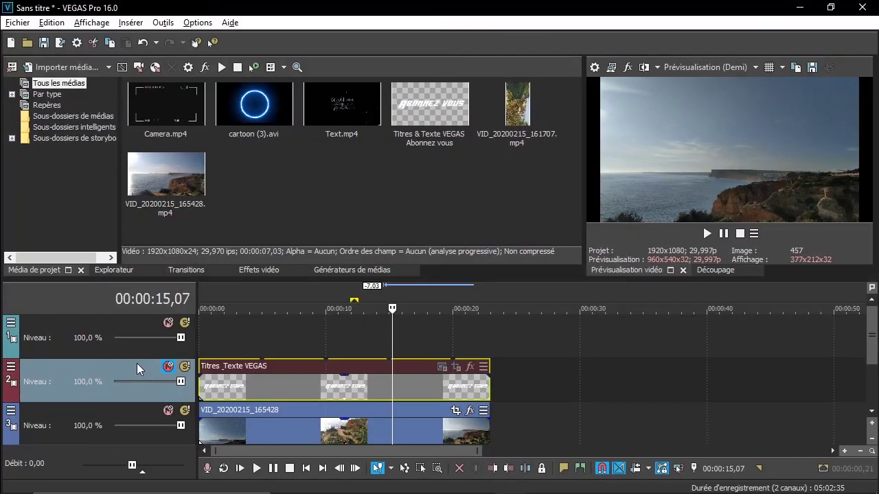
left_click(166, 367)
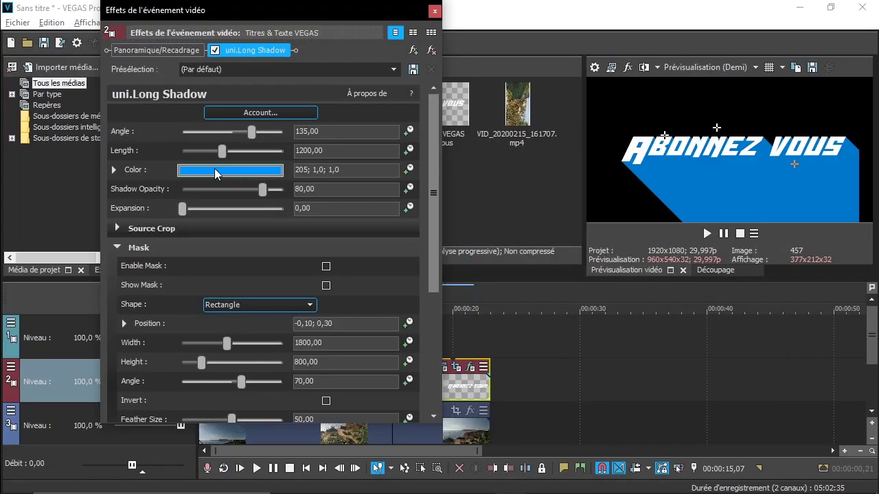
Step: Pick a different shadow colour for the title's uni.Long Shadow effect
left_click(214, 169)
mouse_move(217, 216)
left_mouse_down()
mouse_move(200, 314)
mouse_move(180, 229)
mouse_move(98, 177)
left_mouse_up()
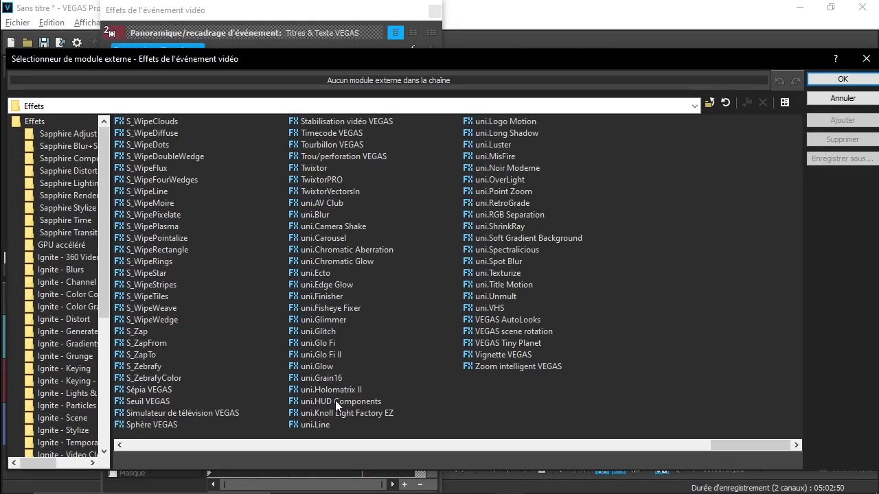
Step: Add the uni.HUD Components effect to the title
left_click(340, 402)
double_click(340, 402)
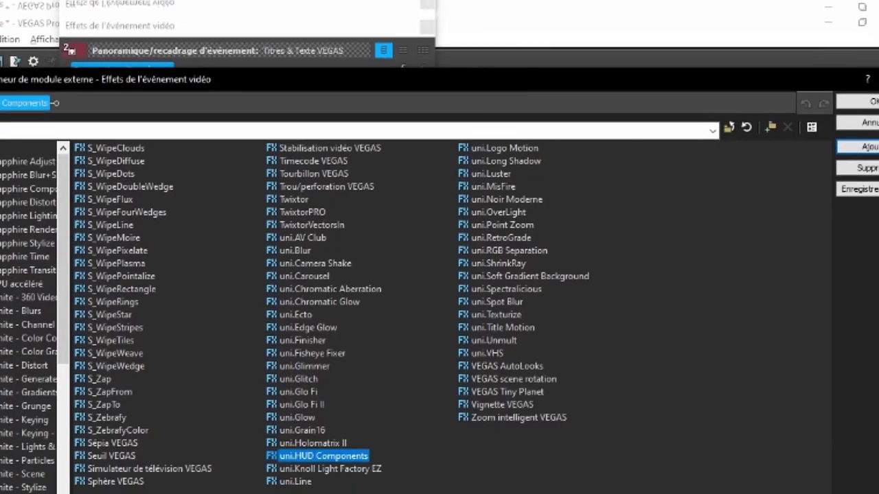
left_click(823, 80)
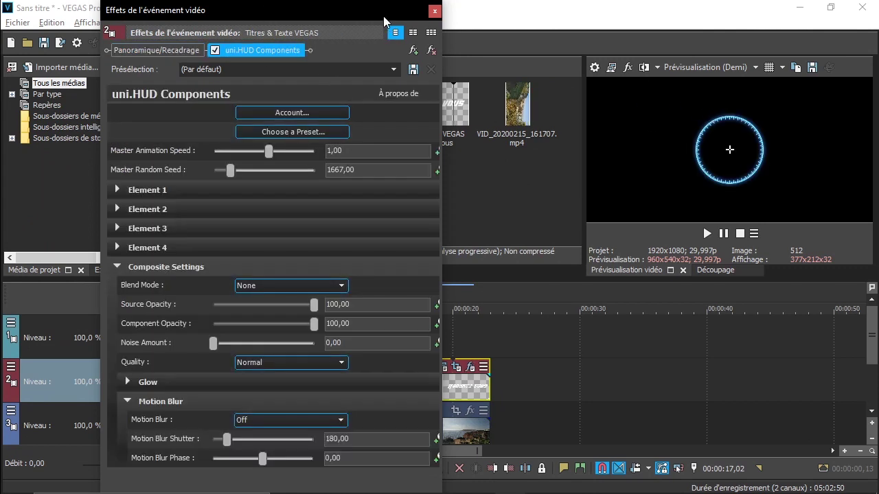
Step: Browse the HUD Components presets and apply Echoes 3 to the title's uni.HUD Components effect
mouse_move(384, 21)
left_mouse_down()
mouse_move(133, 26)
mouse_move(394, 21)
left_mouse_up()
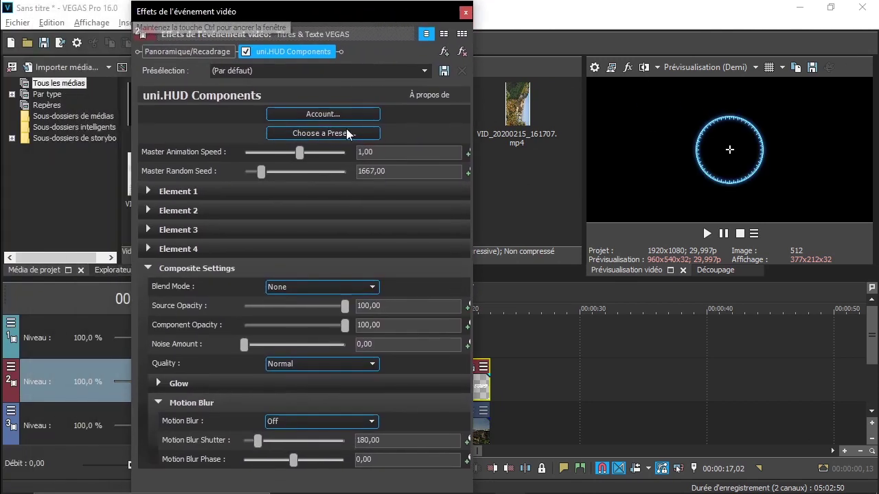
left_click(348, 133)
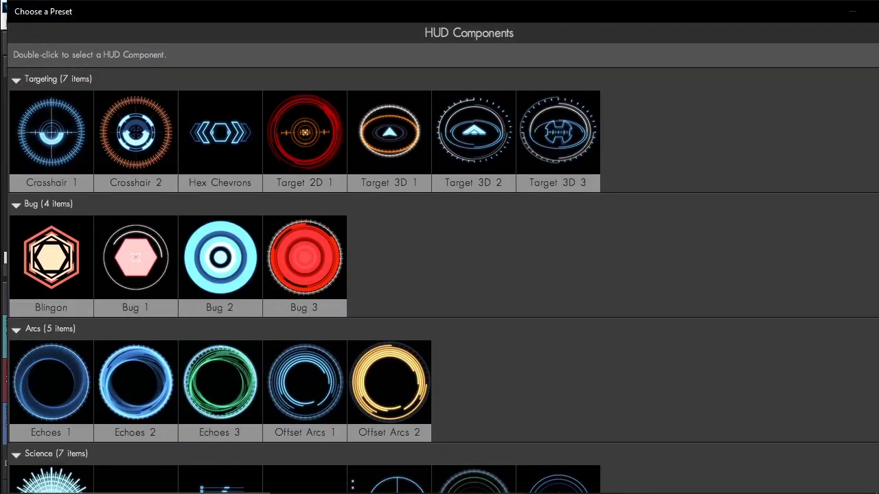
left_click_drag(876, 182, 766, 183)
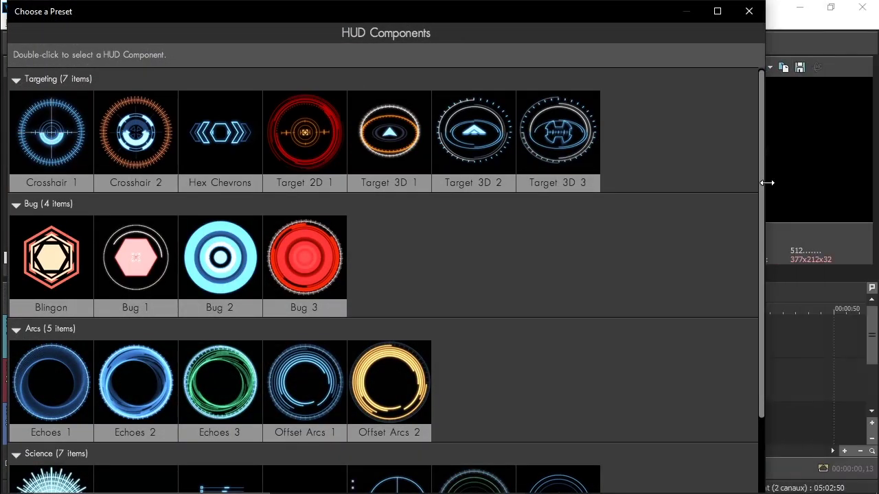
scroll(764, 133, "down", 1)
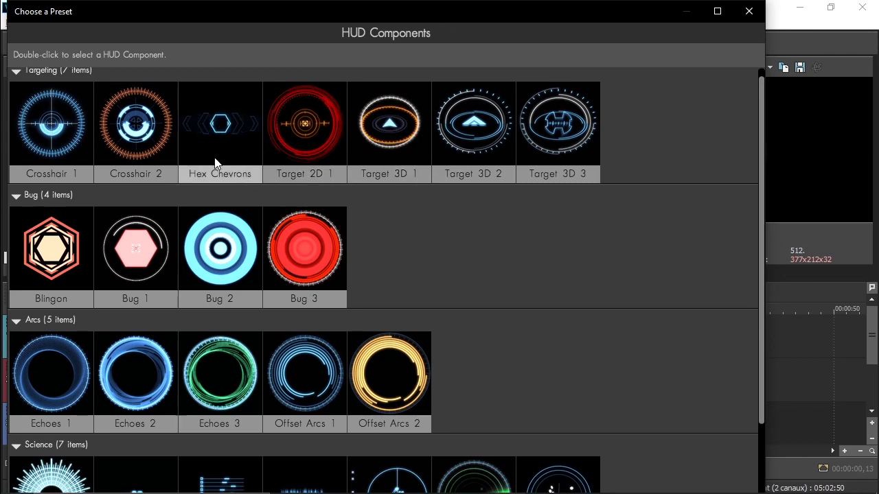
scroll(231, 280, "down", 1)
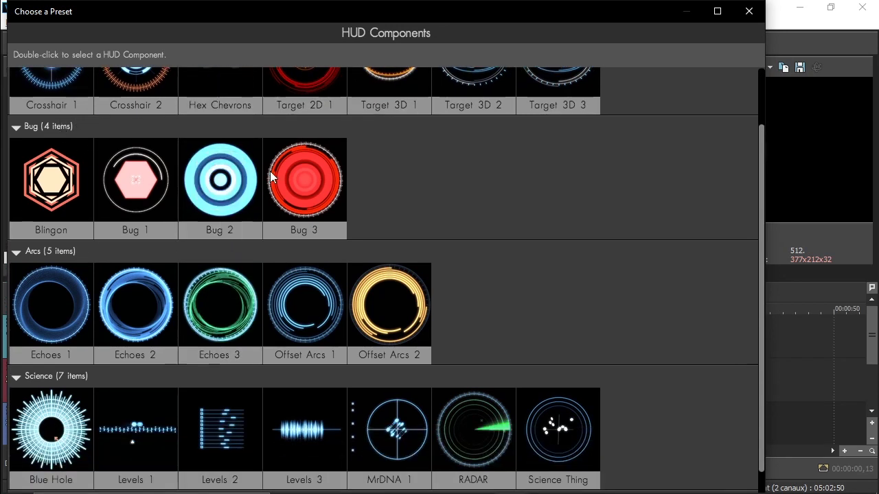
scroll(545, 327, "down", 1)
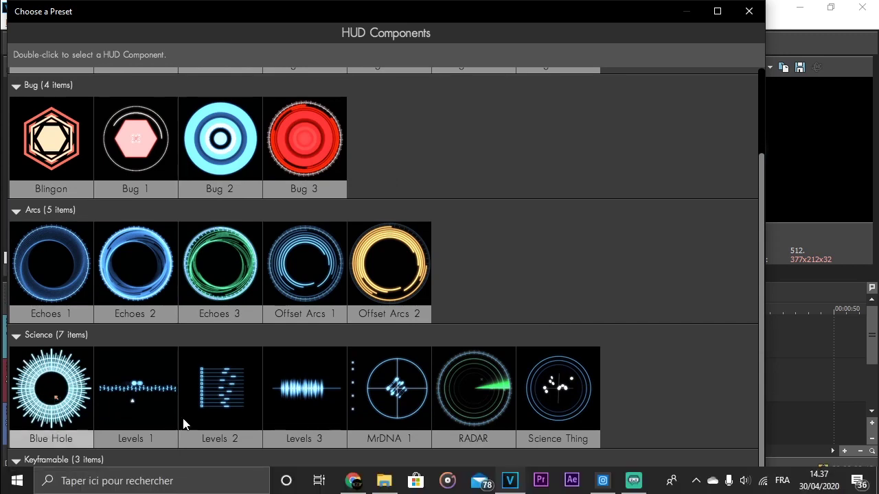
scroll(221, 368, "down", 2)
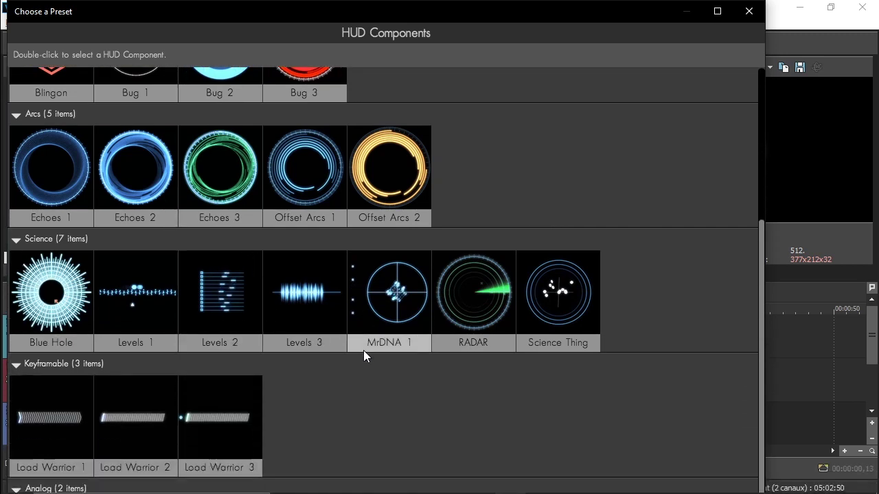
scroll(175, 404, "down", 1)
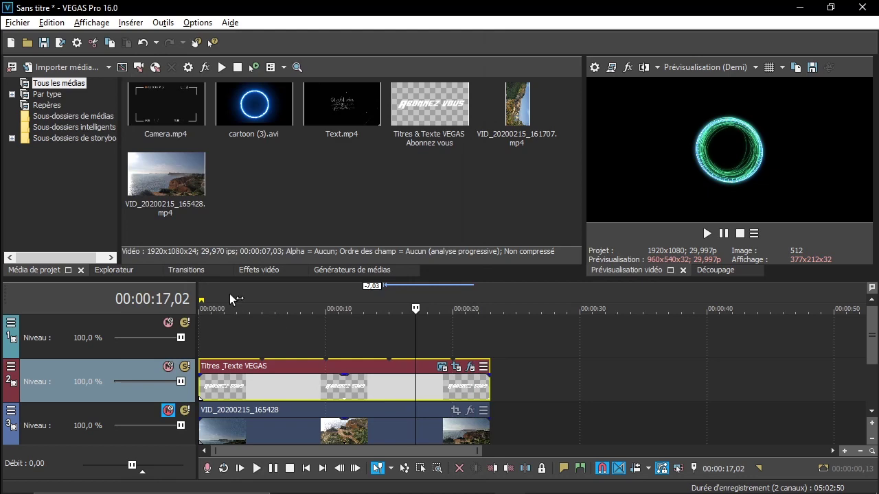
Step: Mark the range from 00:00:02,13 to 00:00:05,12 on the timeline and add uni.Holomatrix II to the title's effect chain
left_click_drag(230, 294, 403, 274)
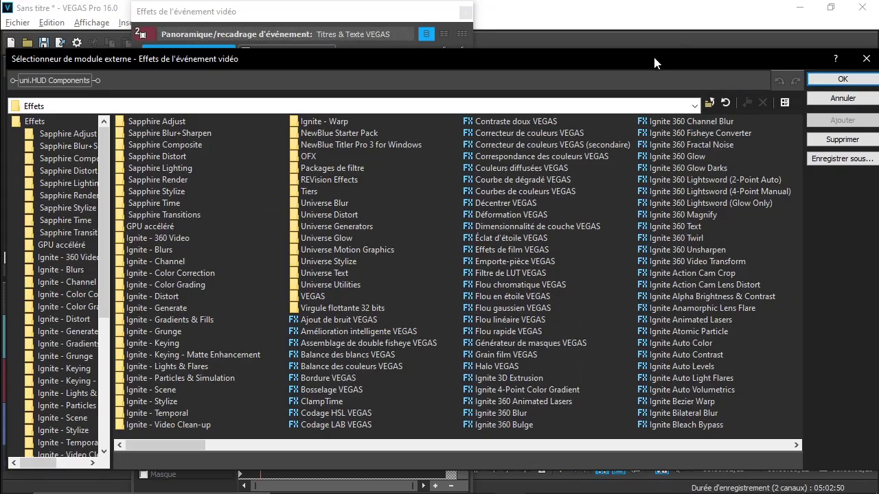
left_click_drag(653, 57, 628, 103)
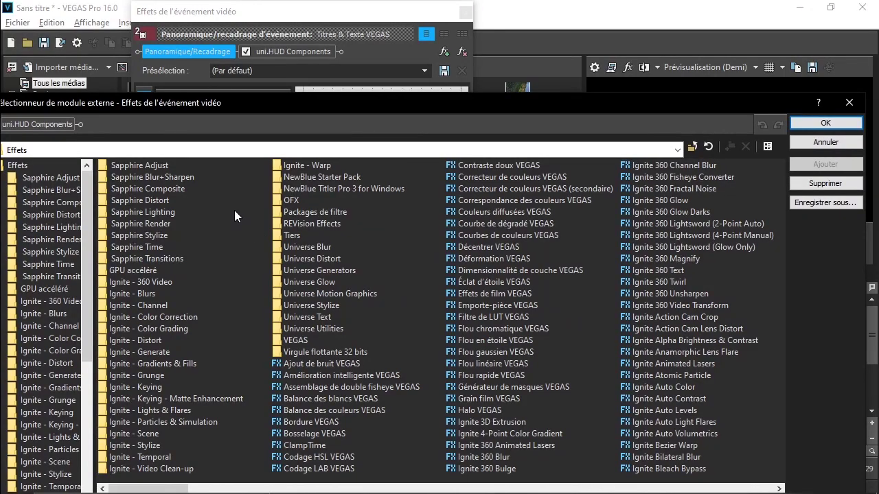
scroll(374, 378, "down", 10)
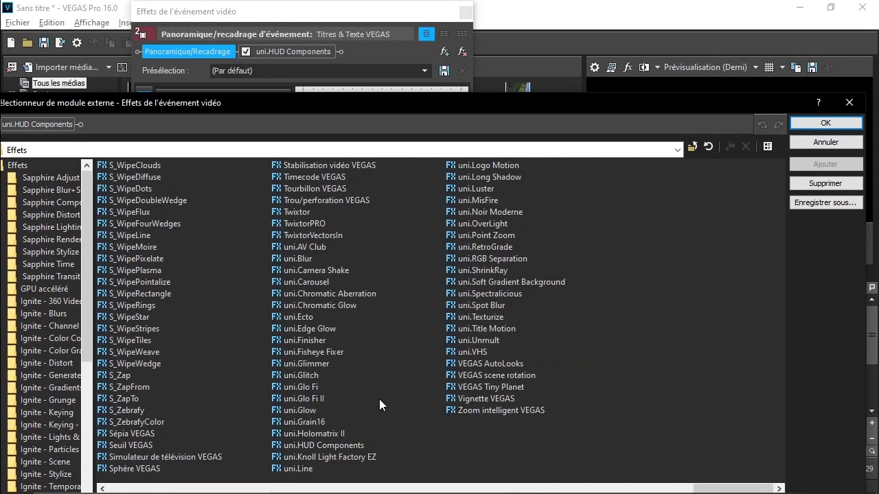
left_click(822, 124)
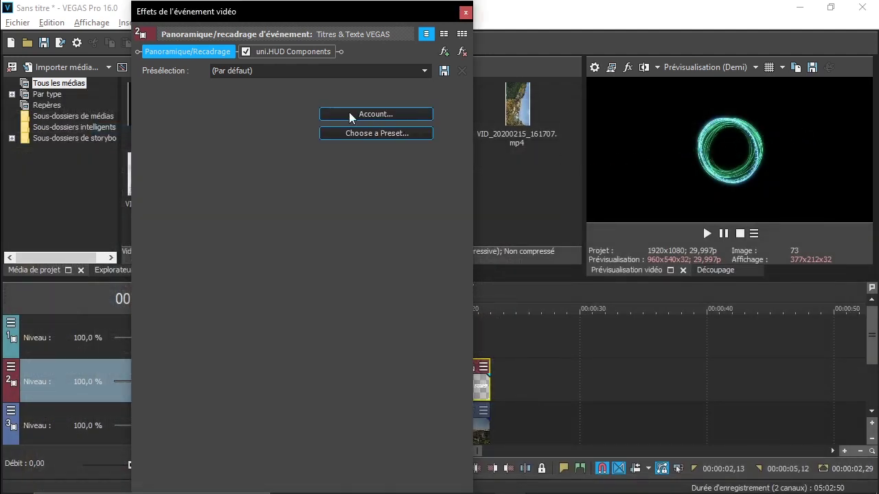
Step: Browse the uni.Holomatrix II presets, including Screens, HUD, Glitches & Distortions and Recolor, and apply OK Blue to the title
left_click(353, 130)
scroll(514, 293, "down", 3)
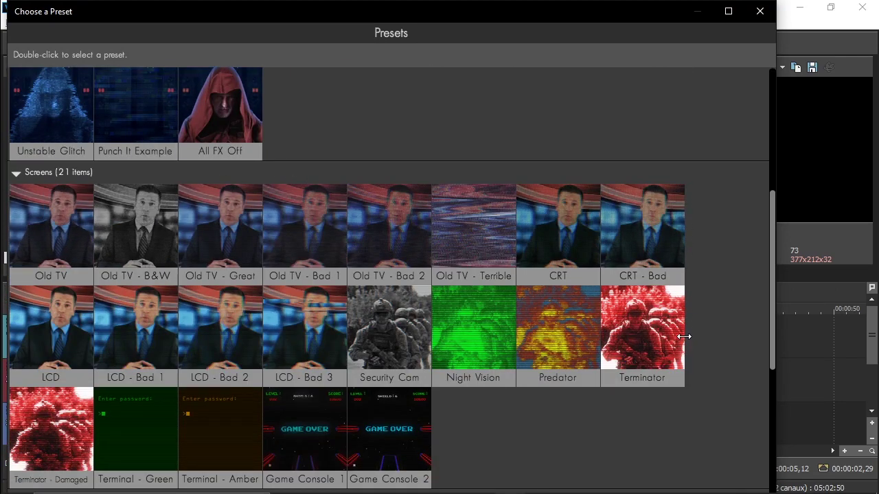
scroll(364, 300, "down", 3)
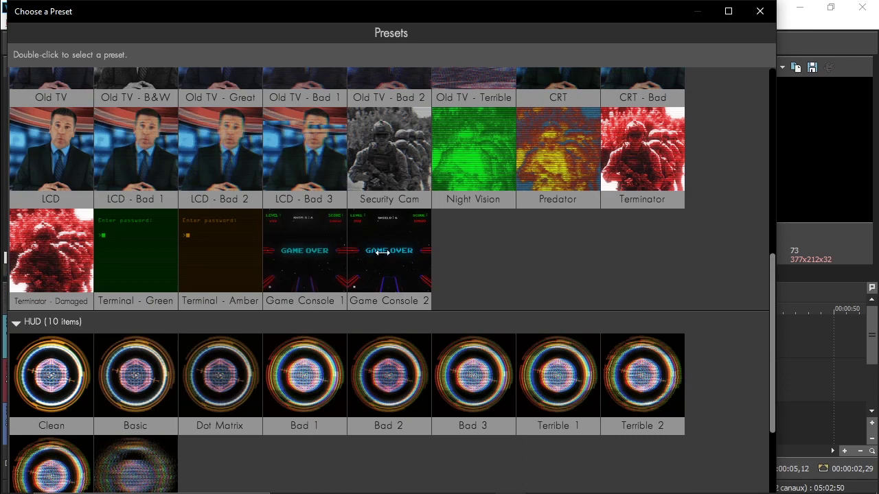
scroll(471, 237, "down", 2)
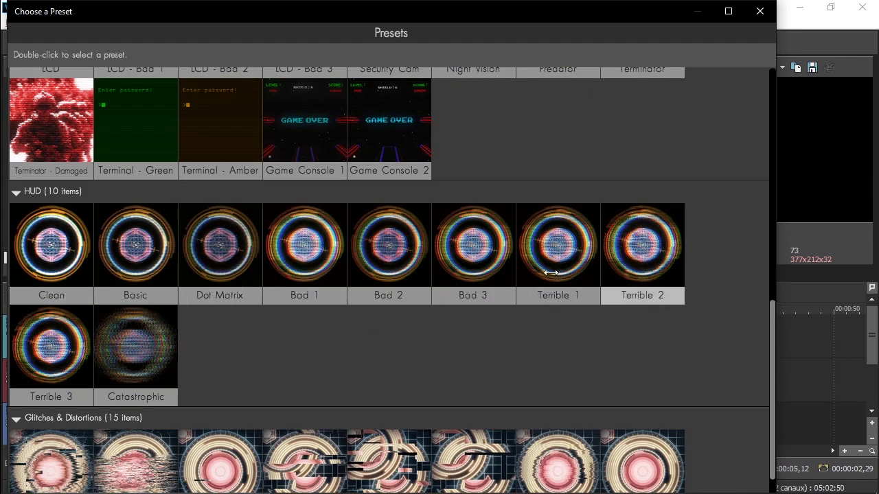
scroll(446, 261, "down", 4)
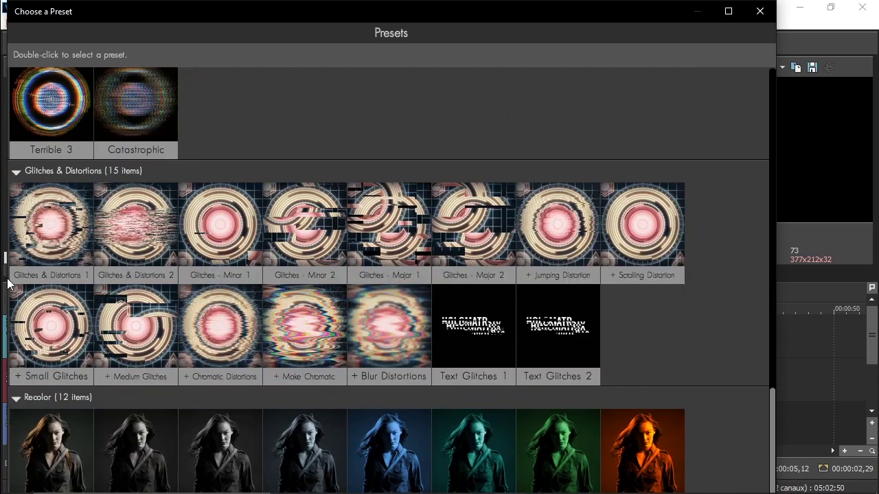
scroll(478, 320, "down", 1)
left_click_drag(573, 5, 529, 115)
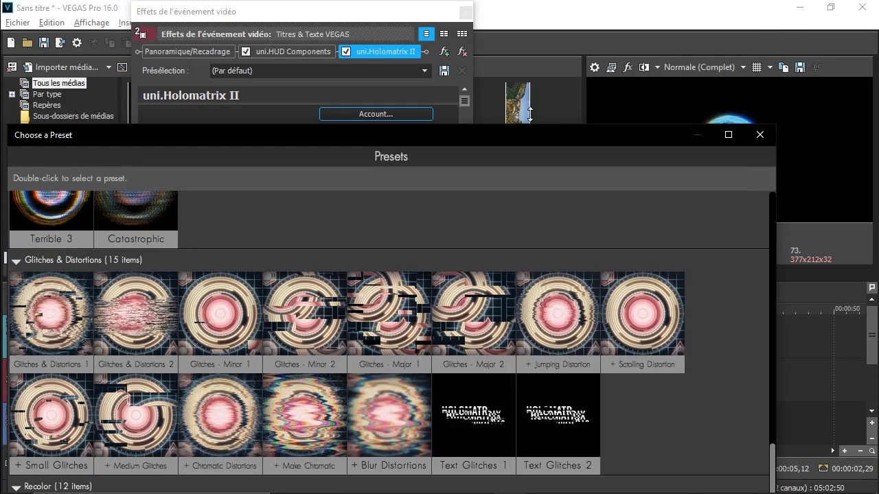
left_click_drag(485, 160, 501, 0)
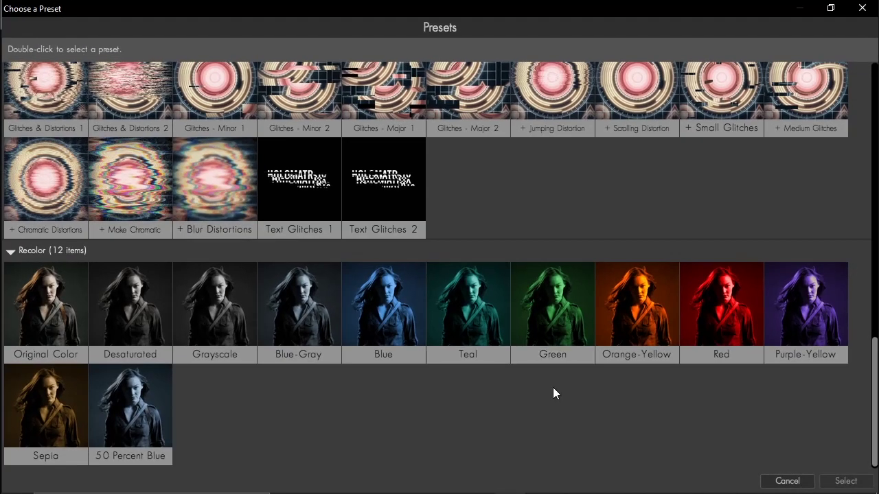
scroll(359, 245, "up", 8)
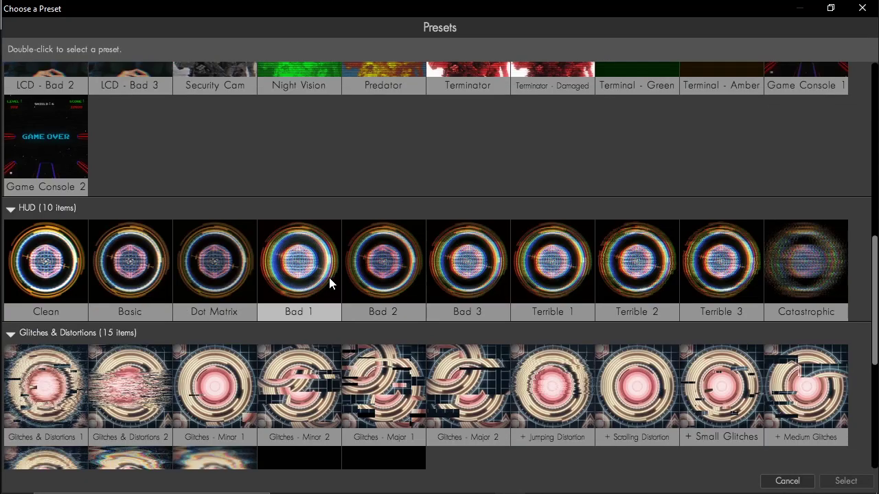
scroll(360, 280, "up", 10)
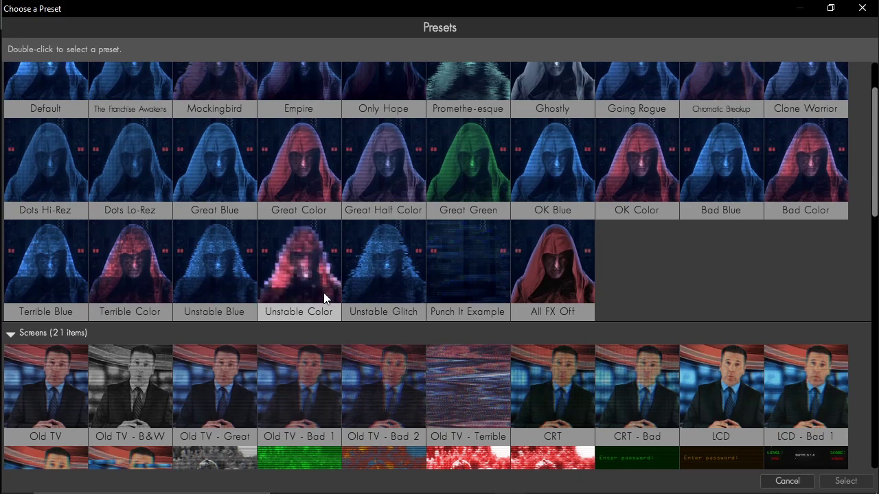
scroll(148, 254, "up", 1)
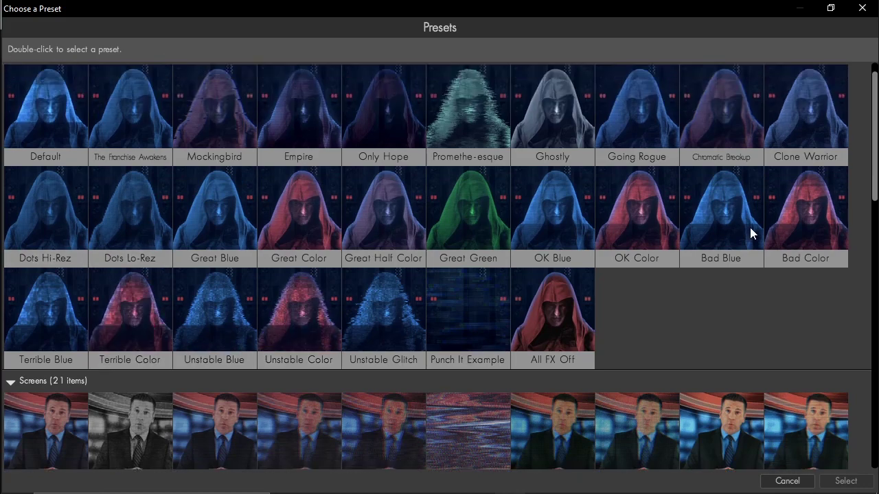
double_click(556, 212)
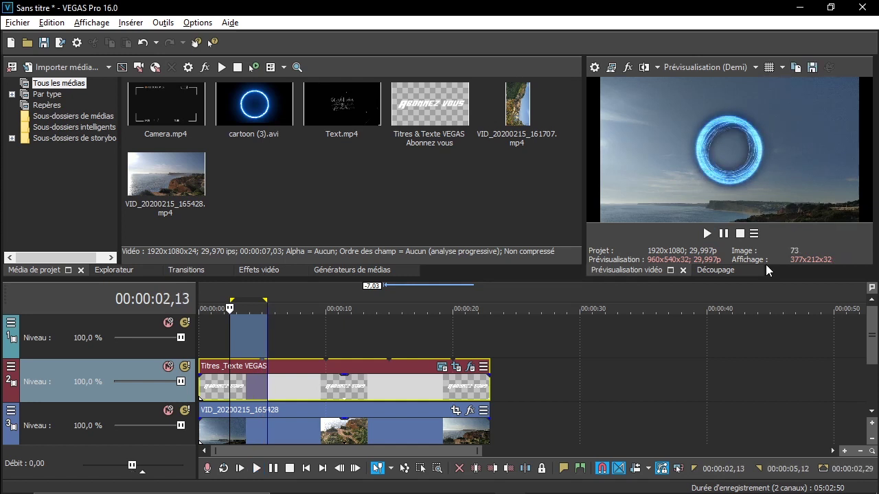
Step: Play back the marked range to review the hologram ring over the landscape clip, and stop playback
key("space")
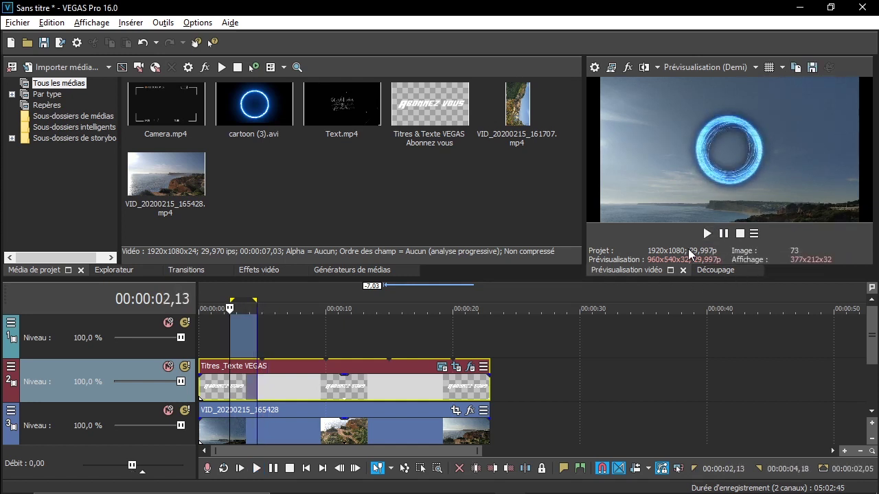
left_click(723, 234)
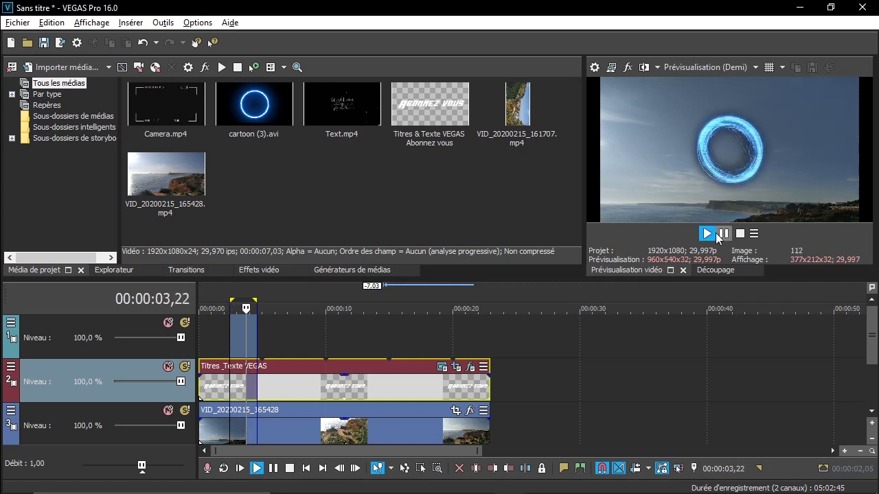
key("space")
Step: Remove uni.HUD Components and uni.Holomatrix II from the title and mute the title track
left_click(471, 366)
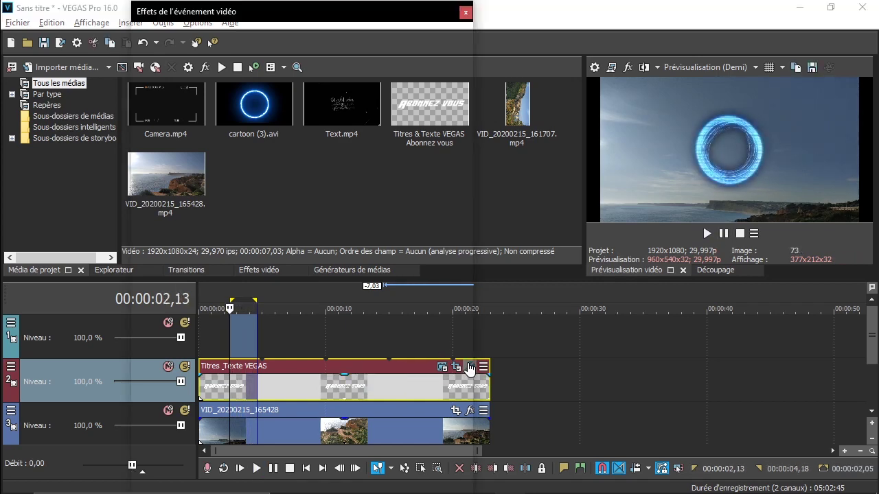
left_click(468, 48)
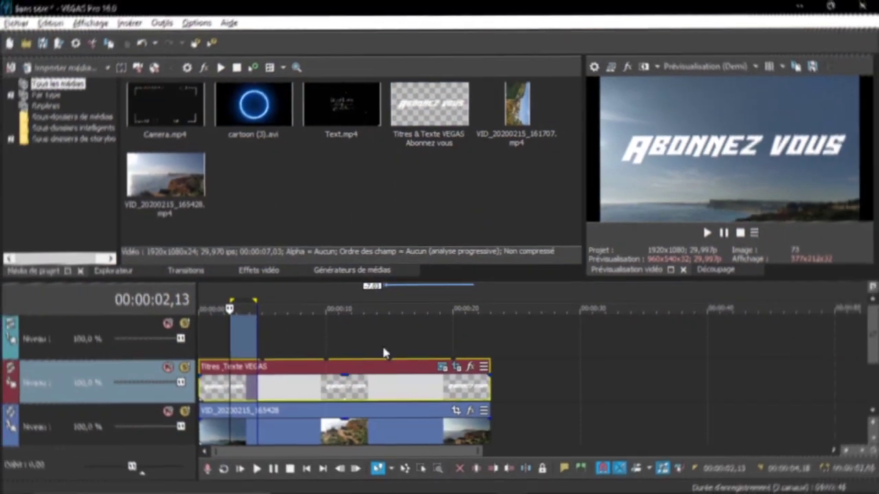
left_click(167, 366)
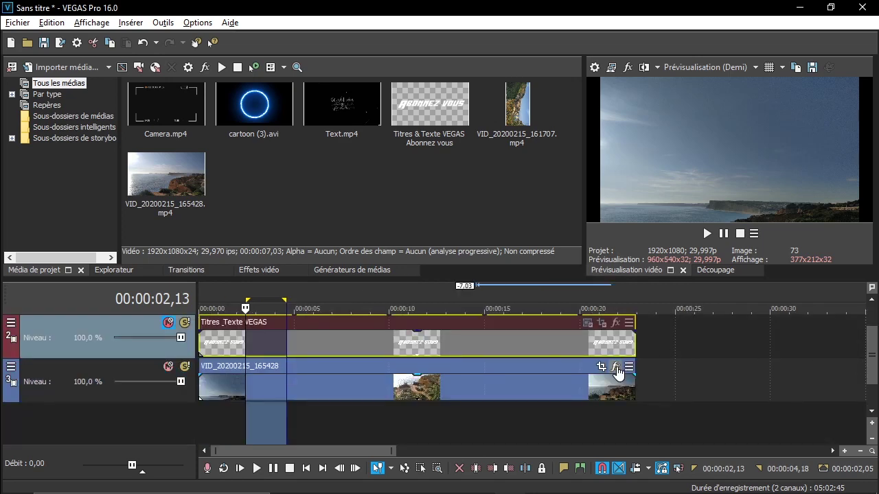
Step: Add the NewBlue V4 Luma Key effect to the landscape clip VID_20200215_165428
left_click(616, 368)
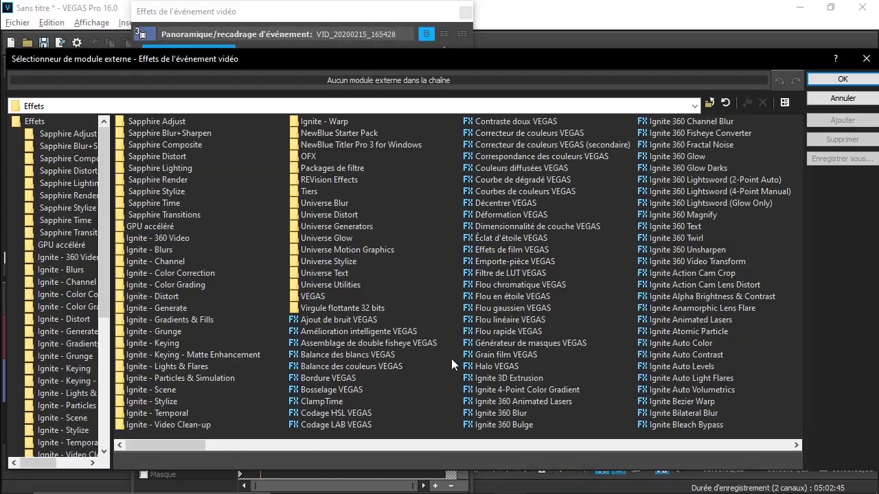
scroll(480, 344, "right", 5)
left_click(525, 330)
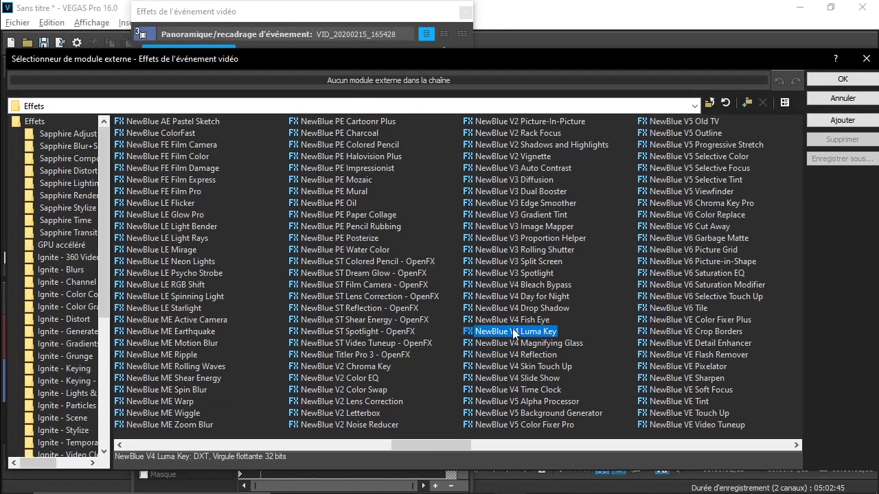
left_click(844, 79)
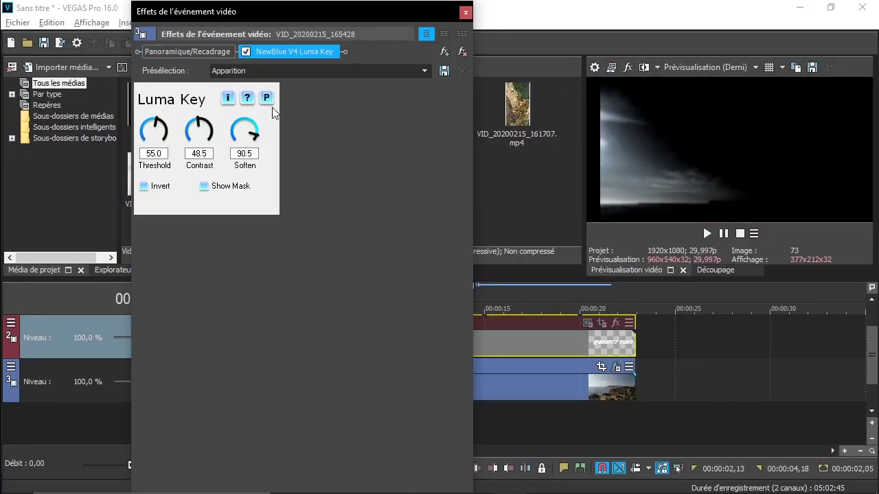
Step: Try the Gray Scale preset on the landscape clip's Luma Key and toggle its Invert option
left_click(427, 69)
left_click(299, 120)
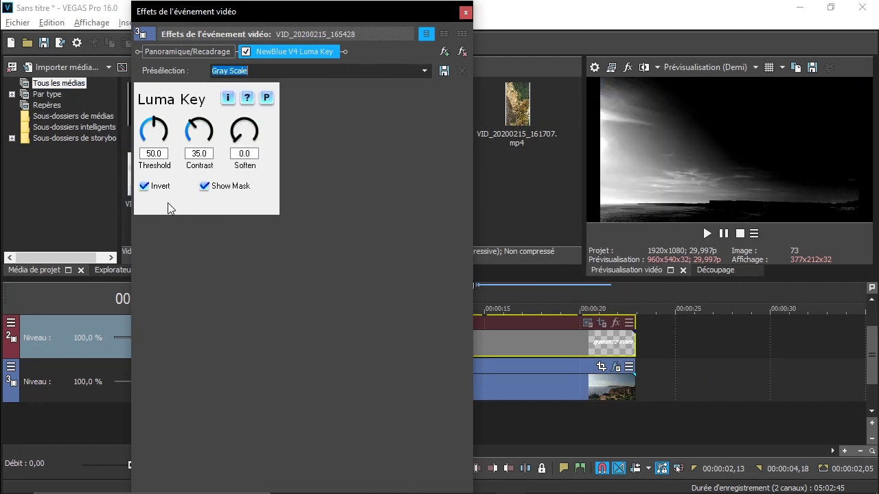
left_click(152, 189)
left_click(152, 190)
Step: Apply the See Through Highlights preset to Luma Key, then adjust Threshold to about 75 and Contrast and Soften to 0
left_click(420, 72)
left_click(247, 176)
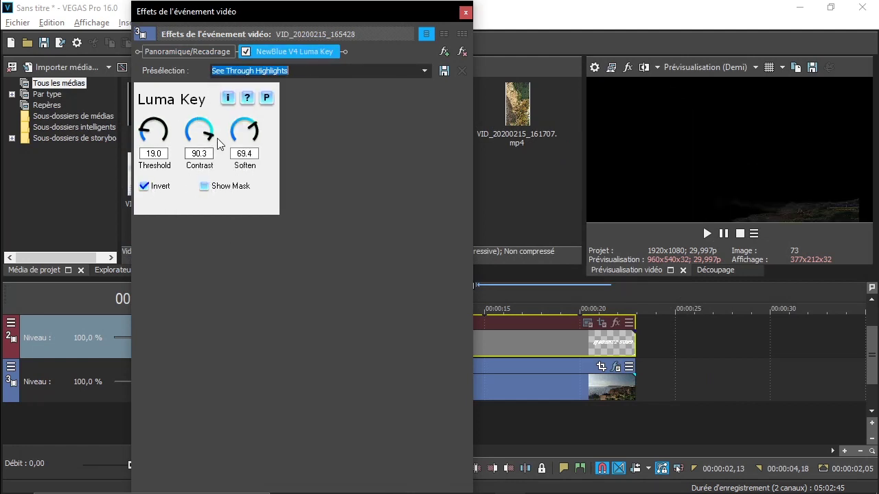
left_click_drag(214, 136, 179, 111)
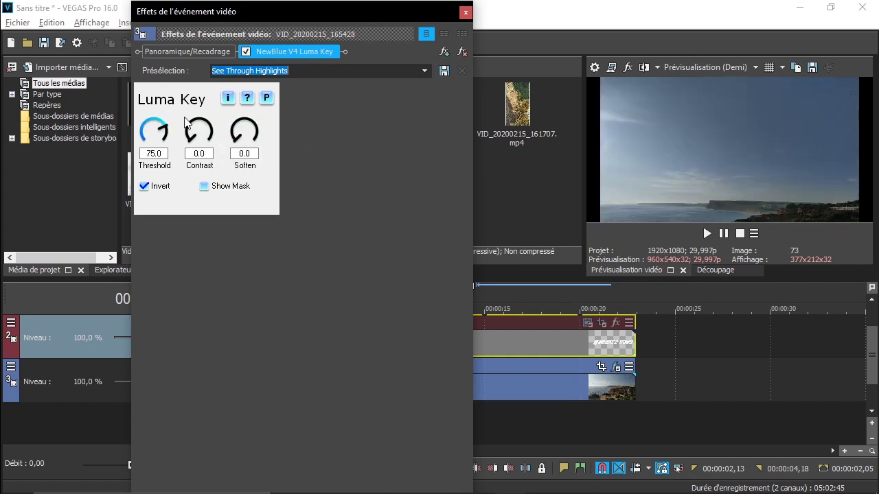
left_click_drag(184, 118, 172, 147)
left_click(465, 12)
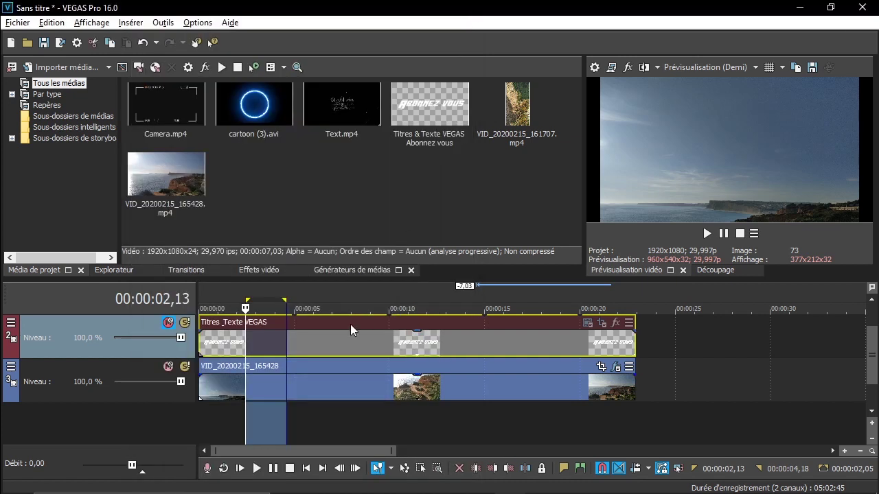
Step: Cut the marked range from 00:00:02,13 to 00:00:04,18 out of the title event
right_click(350, 324)
left_click(378, 203)
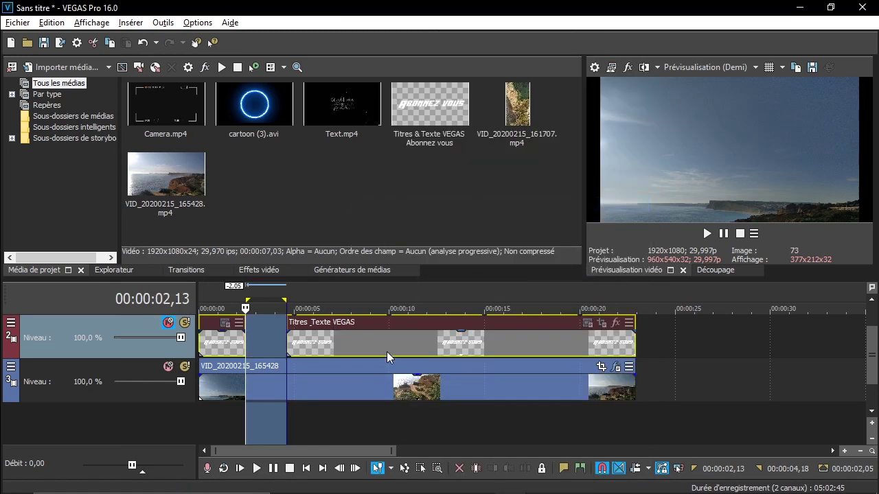
Step: Undo the last cut in the title event, then delete the whole title event from the timeline
key("ctrl+z")
left_click(748, 343)
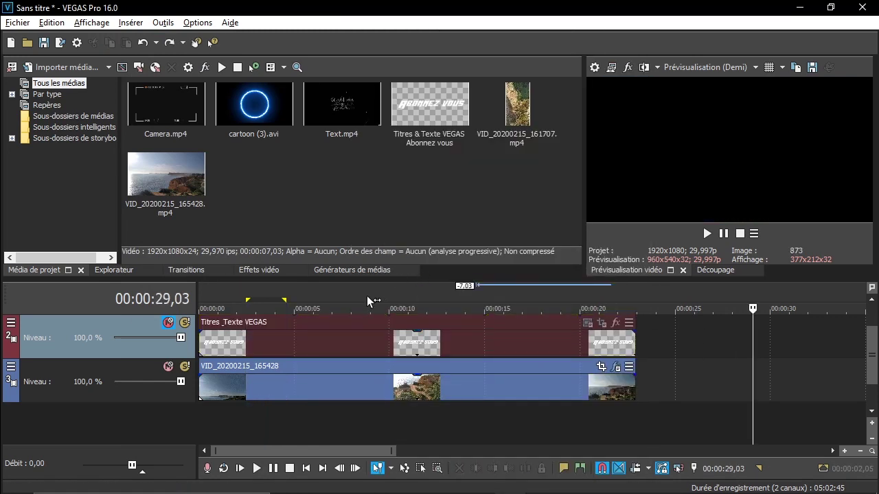
left_click_drag(366, 296, 233, 296)
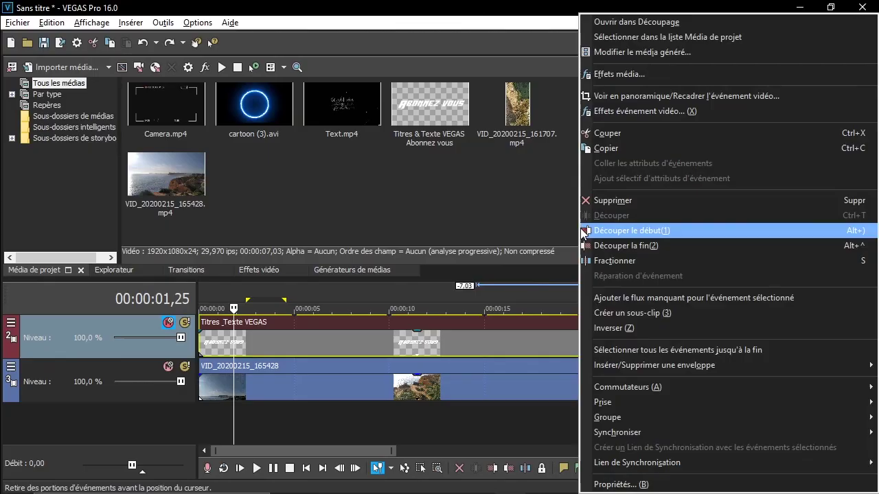
left_click(583, 201)
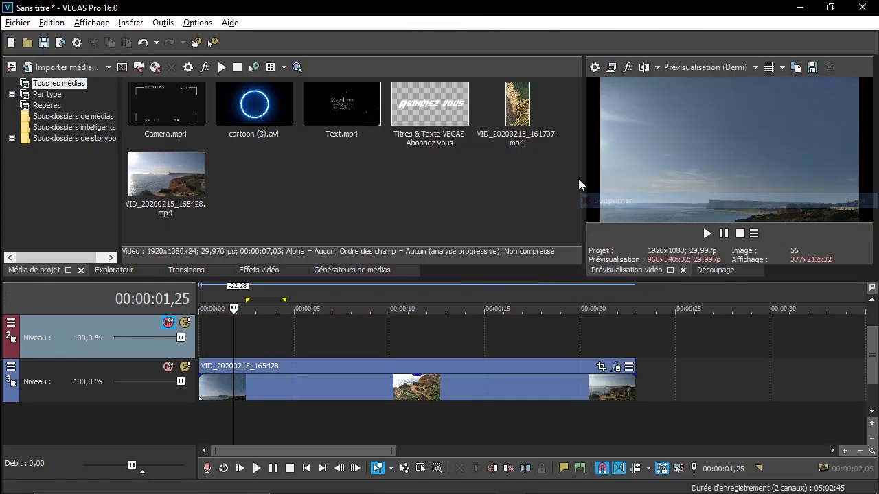
left_click(216, 321)
Step: Add the Correcteur de couleurs VEGAS and Luminosité et contraste VEGAS effects to the clip VID_20200215_165428
left_click(616, 367)
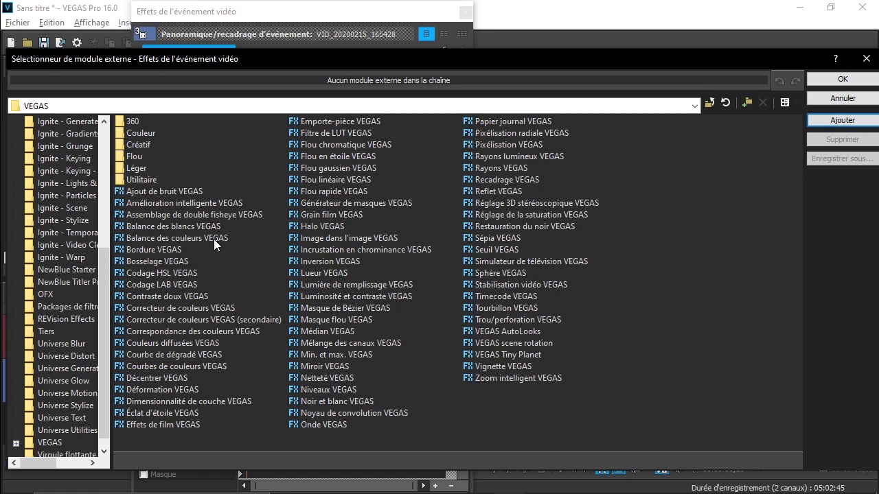
double_click(180, 307)
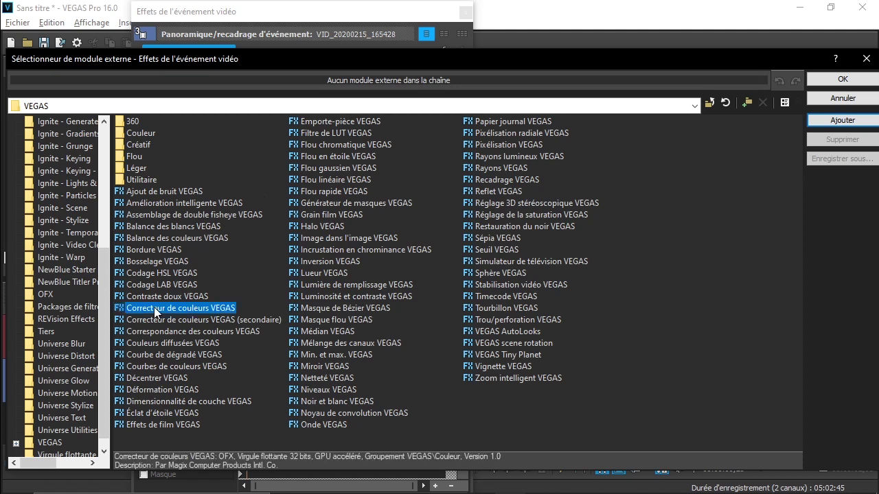
double_click(342, 298)
left_click(842, 79)
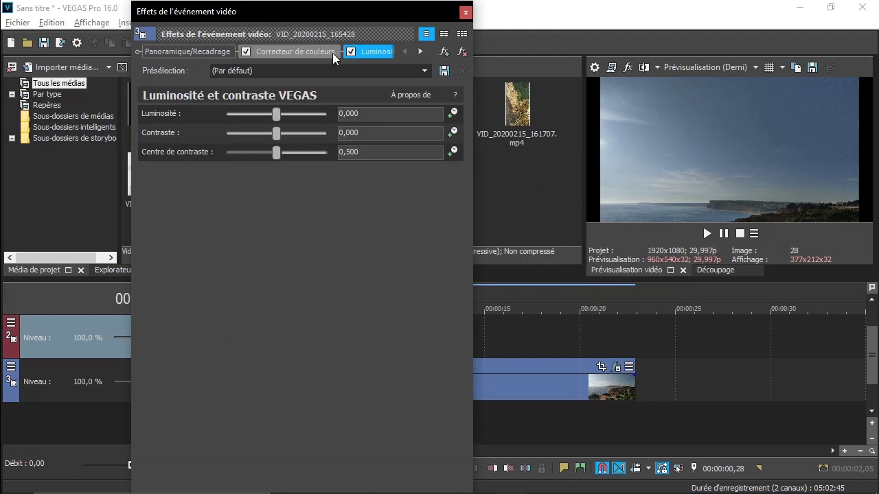
Step: In Correcteur de couleurs, shift Faible to about 299; 0.31, Moyen to about 149; 0.21 and Élevée to about 283; 0.54
left_click(333, 52)
scroll(363, 184, "down", 3)
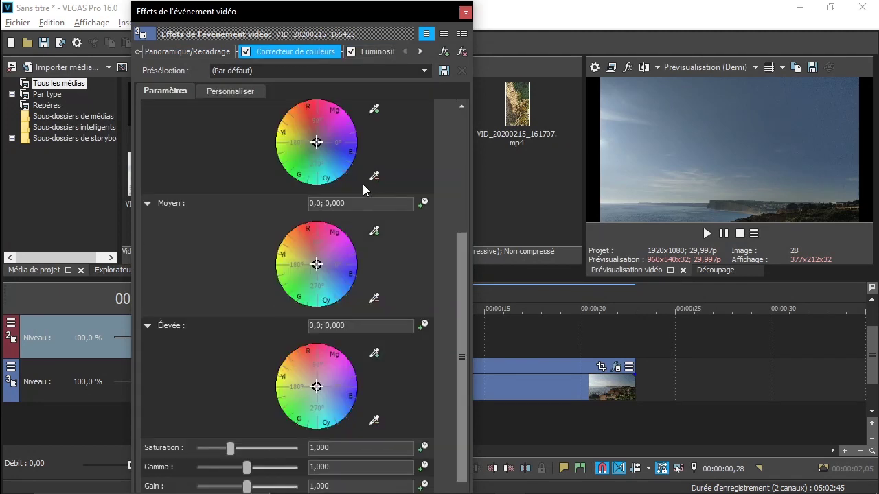
mouse_move(318, 146)
left_mouse_down()
mouse_move(310, 118)
mouse_move(328, 145)
mouse_move(352, 160)
mouse_move(355, 144)
mouse_move(290, 109)
mouse_move(323, 146)
left_mouse_up()
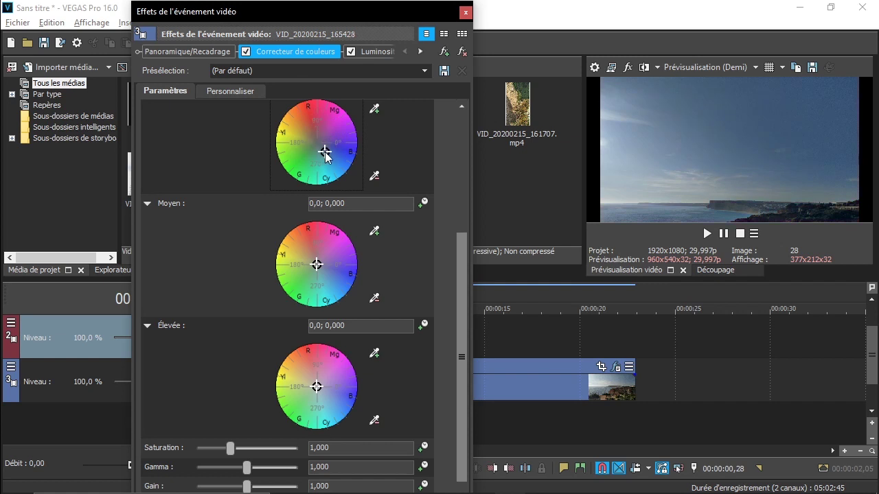
mouse_move(314, 265)
left_mouse_down()
mouse_move(319, 261)
mouse_move(309, 258)
left_mouse_up()
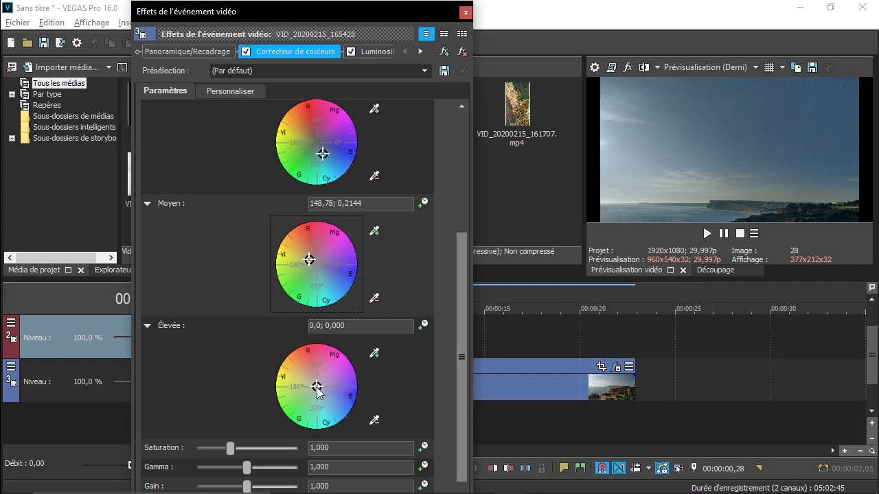
left_click_drag(317, 389, 309, 372)
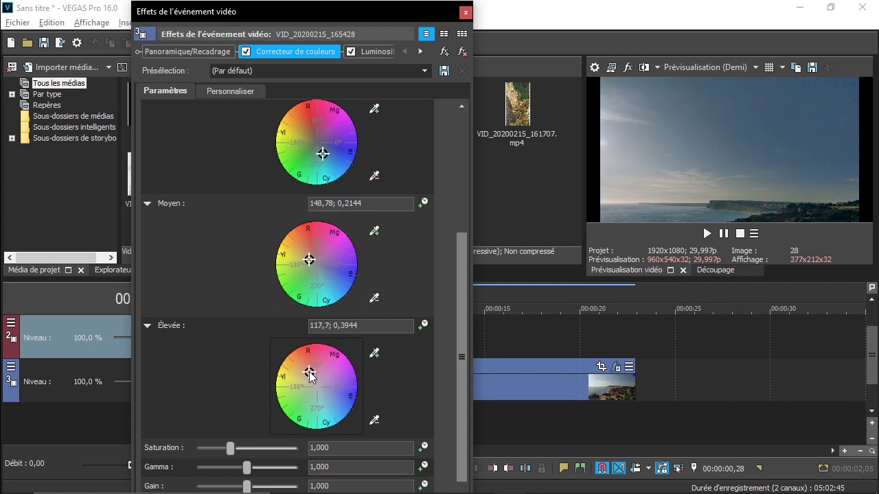
Step: In Luminosité et contraste, set Luminosité to about 0.020, Contraste to about 0.102 and Centre de contraste to about 0.605
left_click(364, 52)
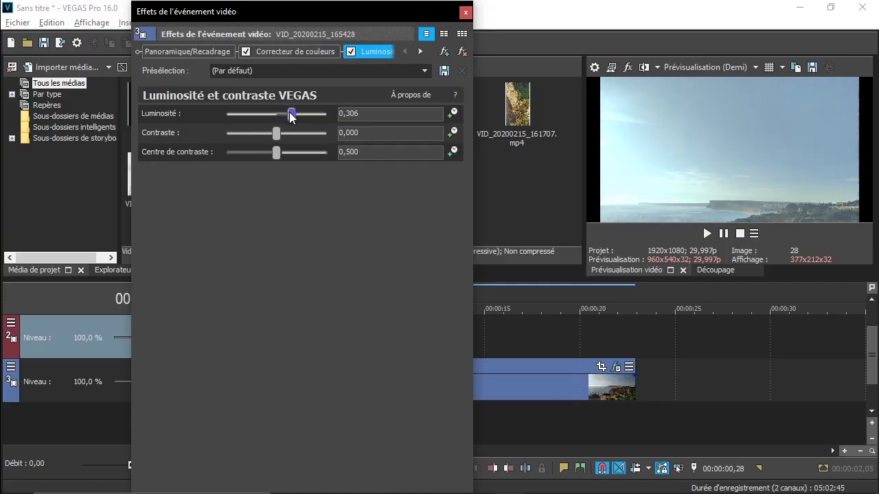
left_click_drag(273, 114, 276, 114)
mouse_move(275, 150)
left_mouse_down()
mouse_move(287, 152)
mouse_move(283, 137)
left_mouse_up()
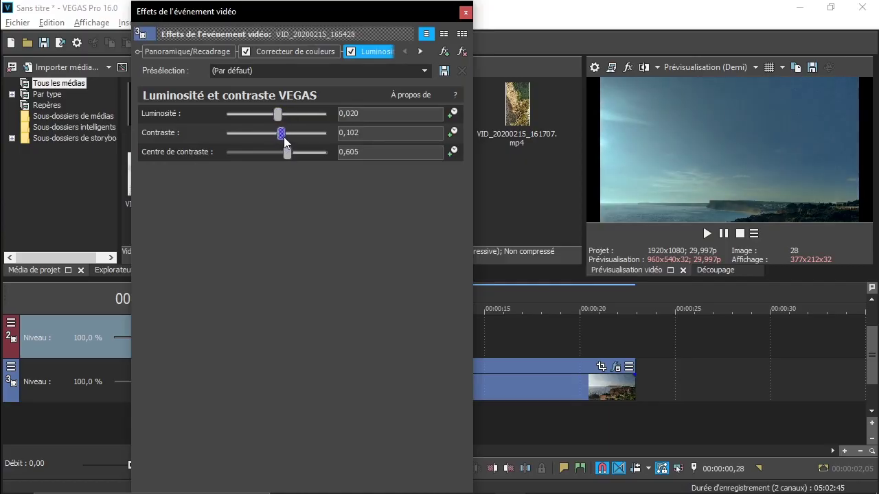
Step: Remove both effects from the landscape clip and add Correcteur de couleurs VEGAS (secondaire) instead
left_click(463, 54)
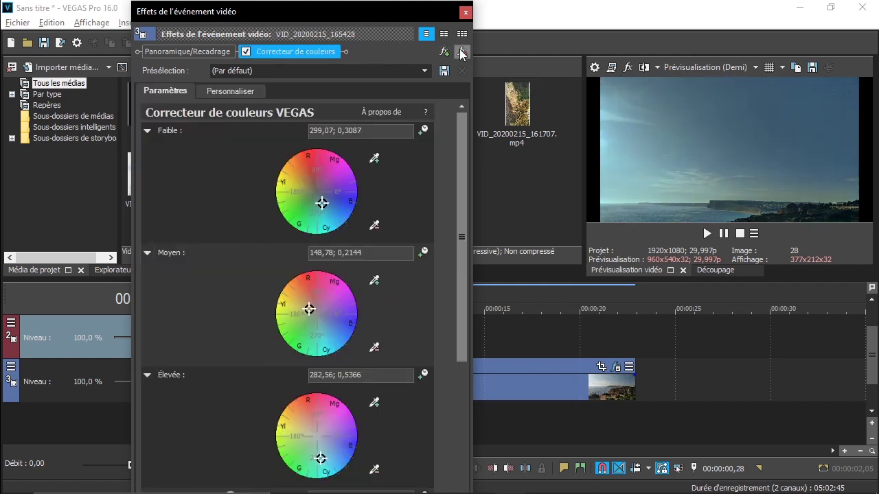
left_click(463, 53)
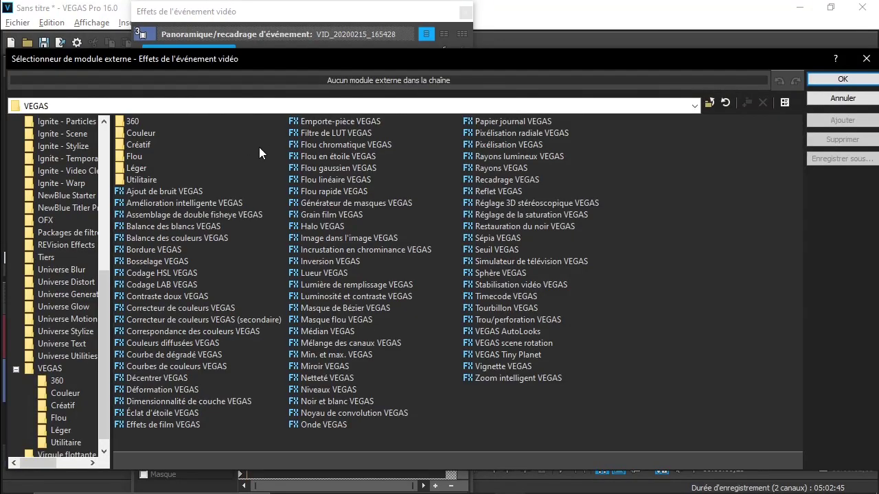
double_click(226, 319)
key("Return")
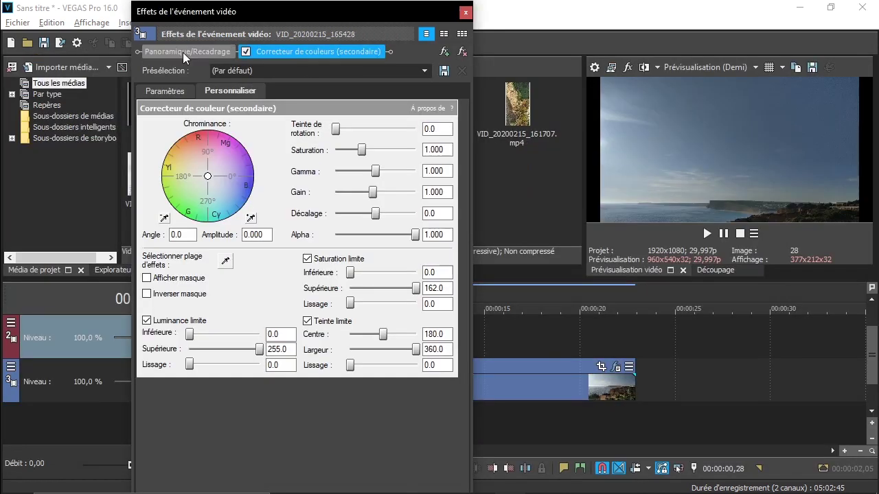
Step: Set the secondary color corrector's effect range by sampling the sea in the video preview
left_click(154, 90)
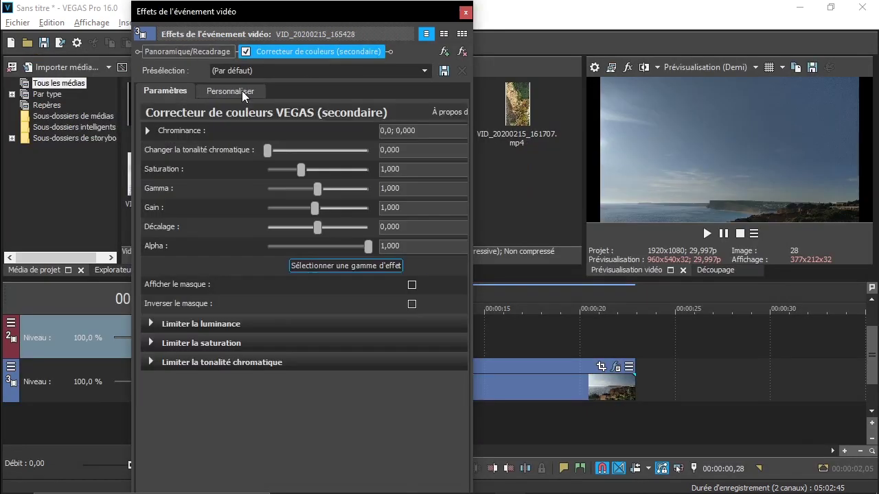
left_click(243, 91)
left_click_drag(269, 2, 222, 15)
left_click(178, 272)
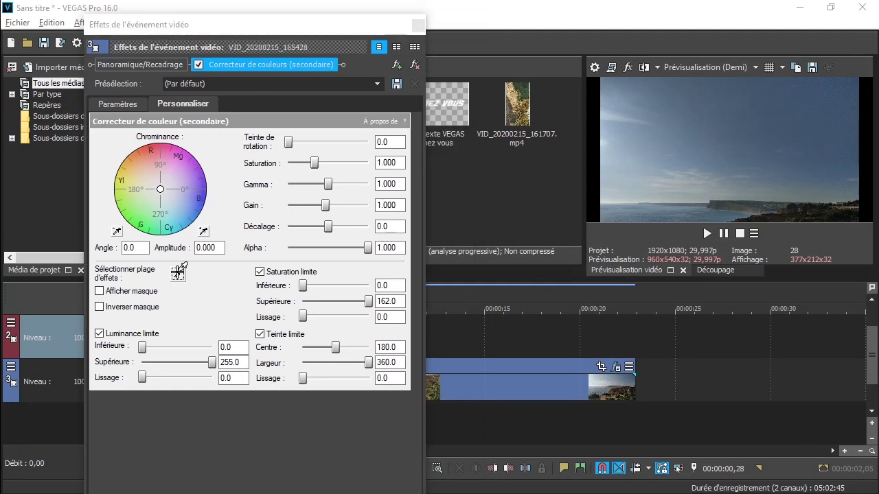
left_click(654, 216)
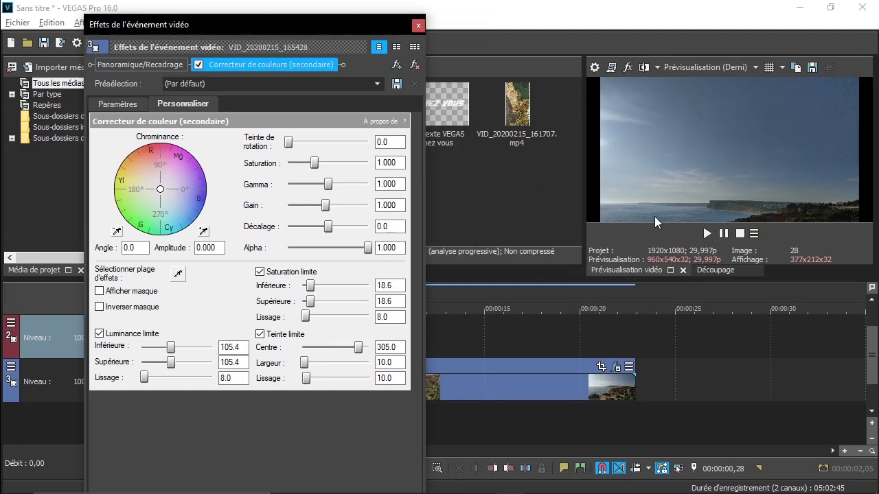
Step: Display the mask and widen the luminance limits to 0.0 through about 227.5 with a Lissage of 255.0
left_click(100, 291)
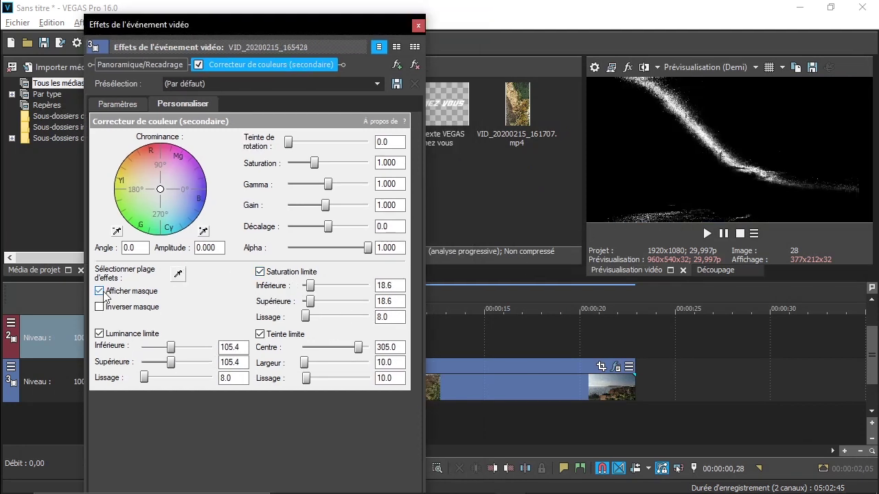
left_click(99, 291)
left_click_drag(170, 351, 192, 364)
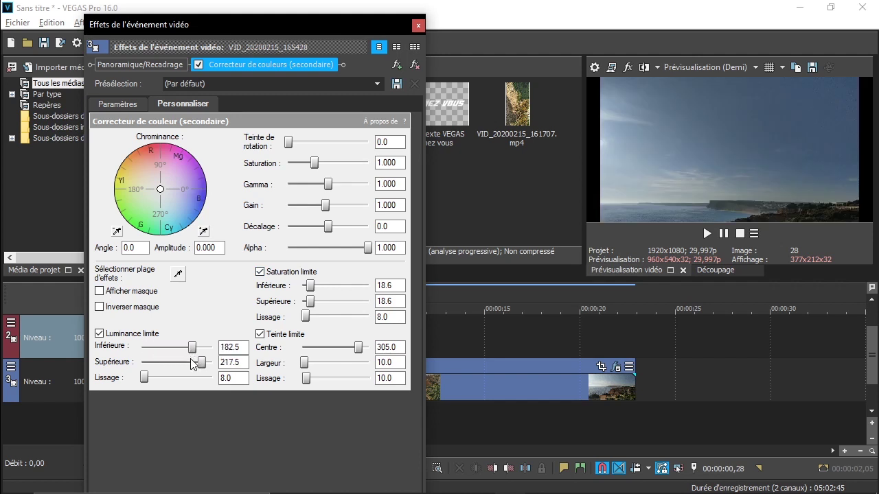
left_click(99, 292)
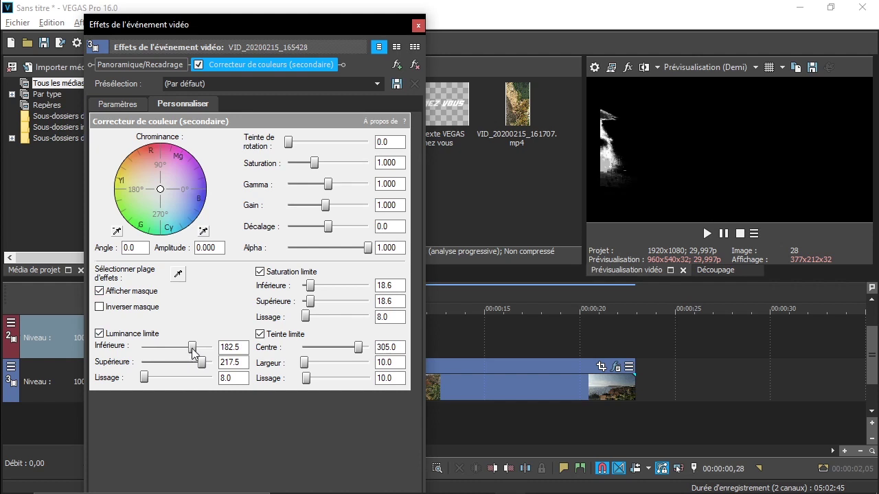
left_click_drag(193, 350, 223, 377)
Step: Limit the mask's saturation to about 5.0–160.3 and its hue to Centre 303.7 and Largeur 26.2, both with Lissage 0.0
left_click_drag(305, 317, 375, 303)
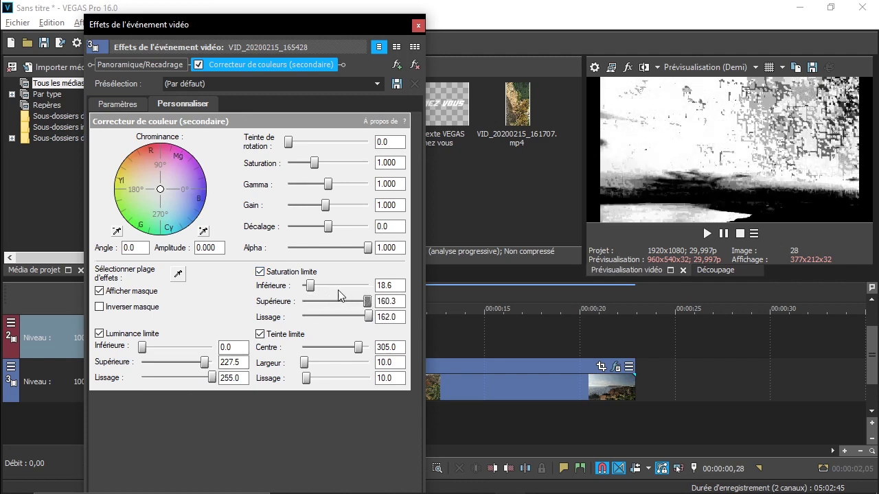
left_click_drag(310, 286, 304, 289)
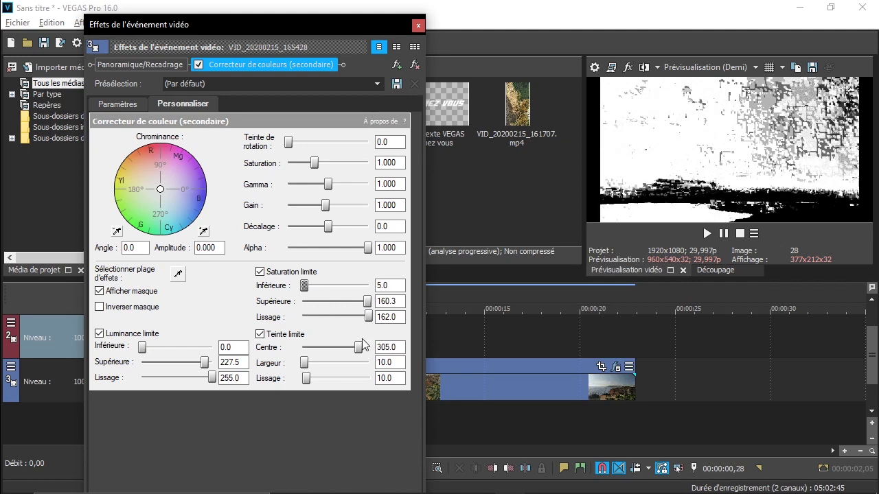
left_click_drag(360, 344, 361, 339)
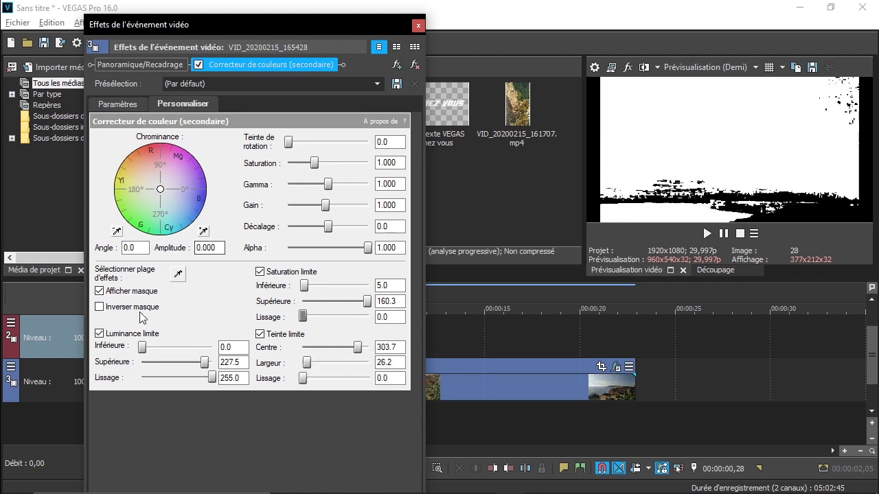
Step: Invert the mask, turn off its display, set the corrector's Saturation to 0 and close the effect settings
left_click(100, 306)
left_click(100, 291)
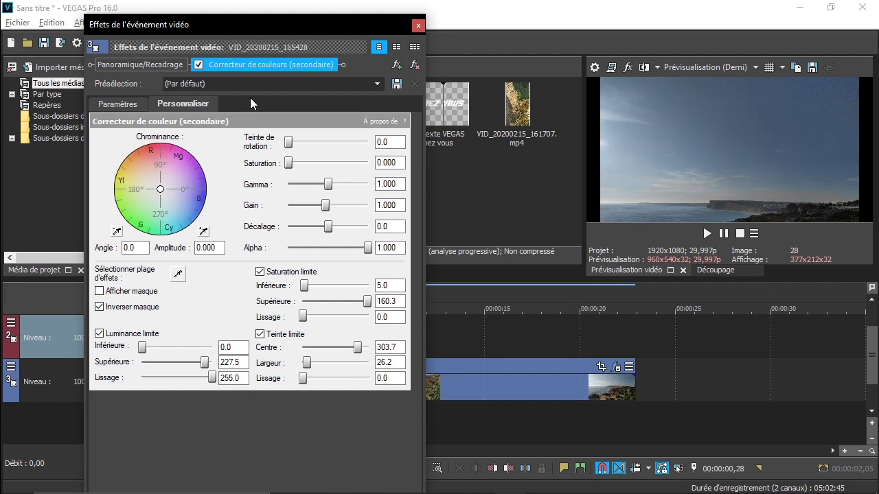
left_click(417, 26)
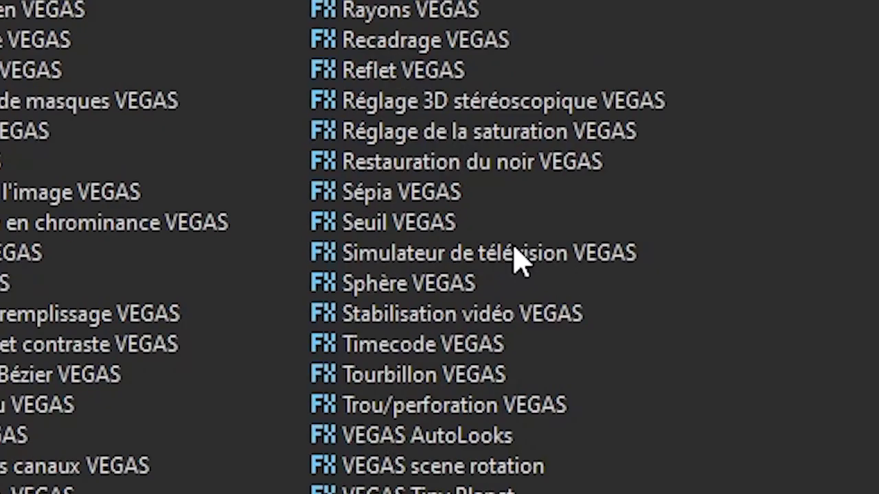
Step: Try Simulateur de télévision VEGAS with the aesthetic 1 preset on the landscape clip, then remove the effect
left_click(535, 261)
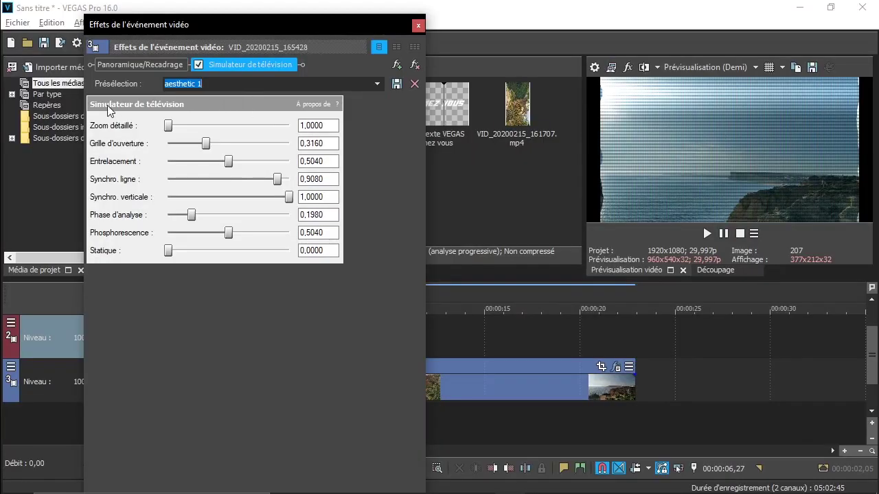
left_click(418, 26)
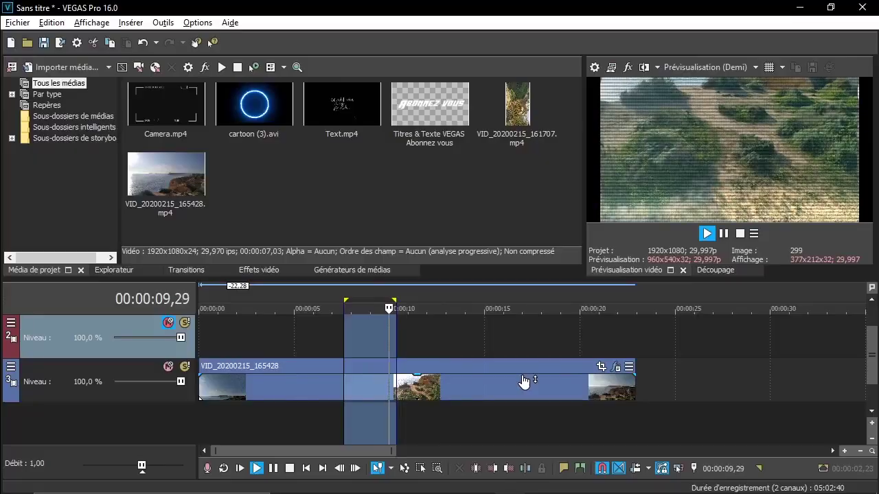
left_click(616, 369)
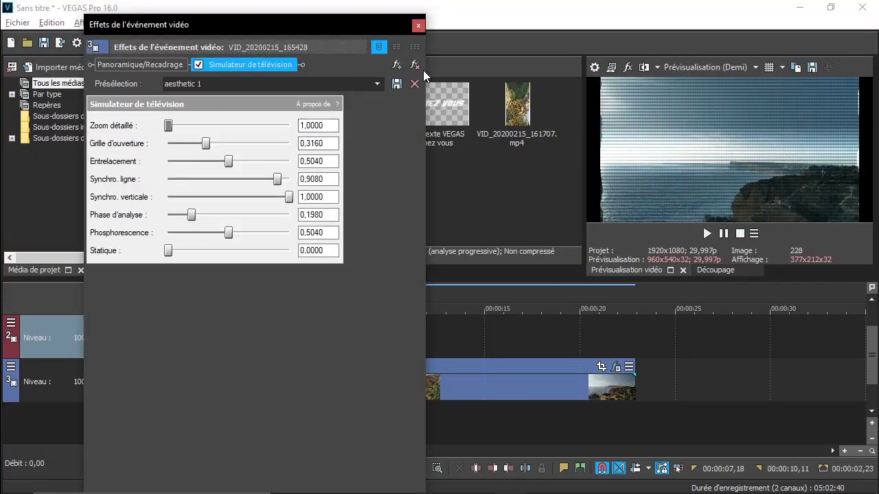
left_click(414, 65)
Step: Add the TwixtorPRO effect from the complete Effets collection to the landscape clip
left_click(376, 72)
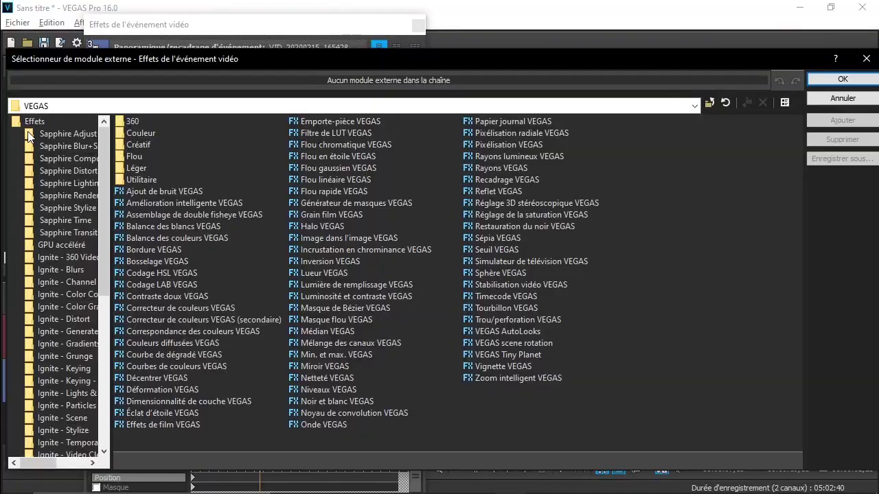
left_click(27, 124)
scroll(651, 229, "down", 10)
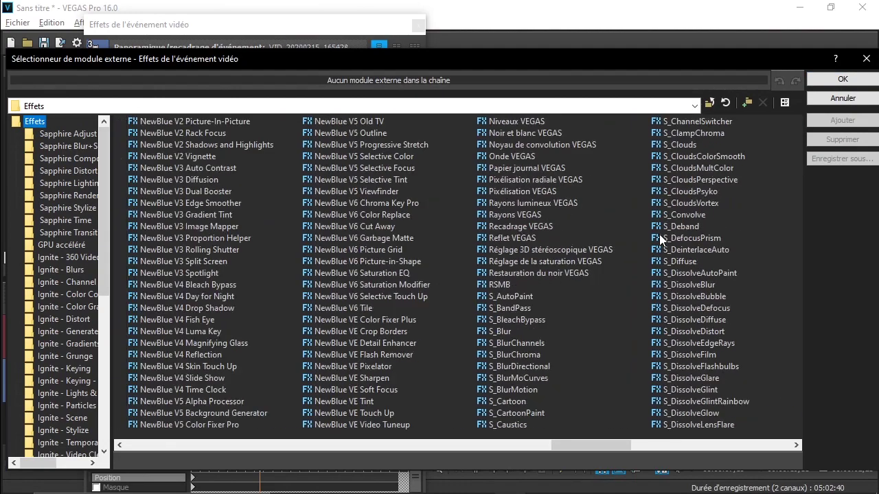
scroll(590, 224, "down", 10)
double_click(319, 180)
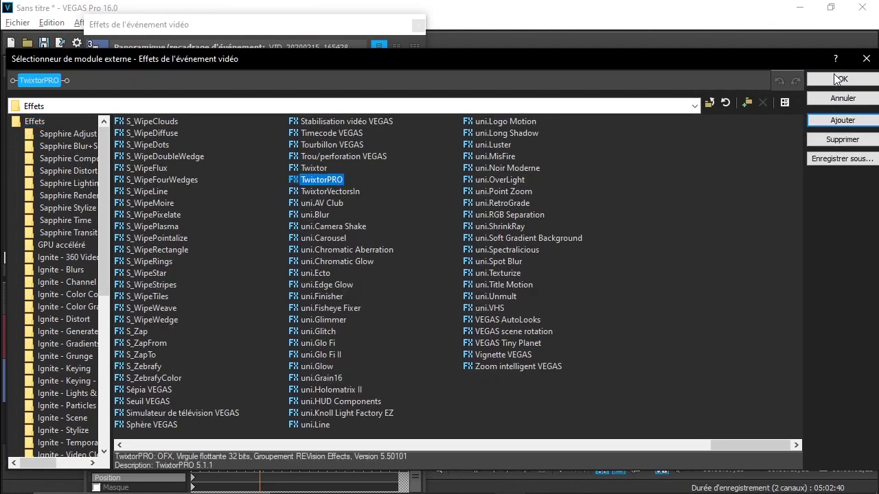
left_click(842, 79)
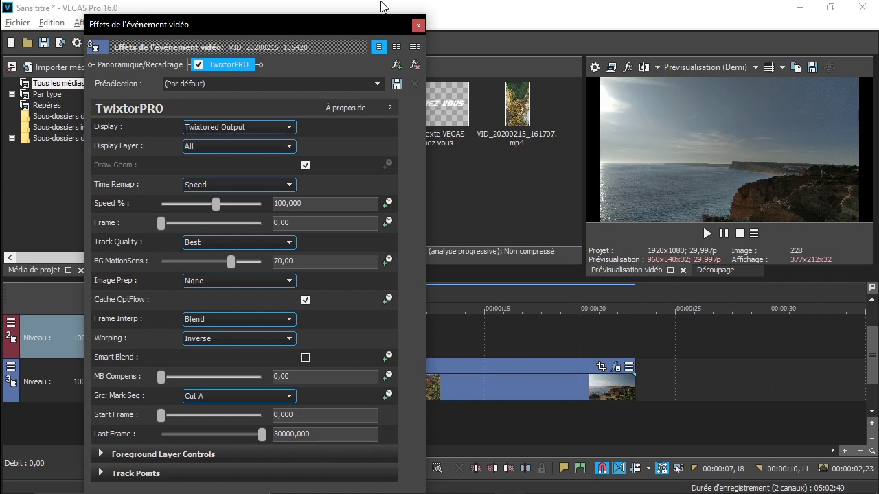
Step: Close the TwixtorPRO settings and play the landscape clip from 00:00:07,00 to preview the effect
left_click(378, 84)
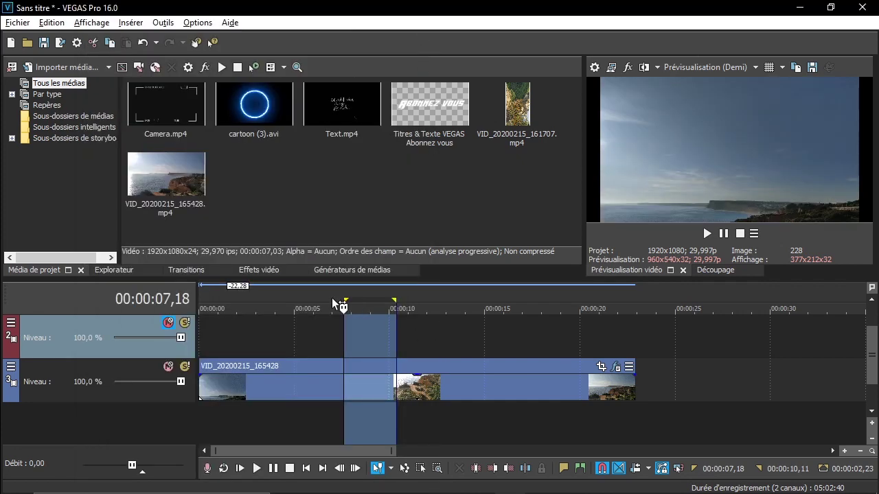
left_click(333, 302)
left_click(707, 234)
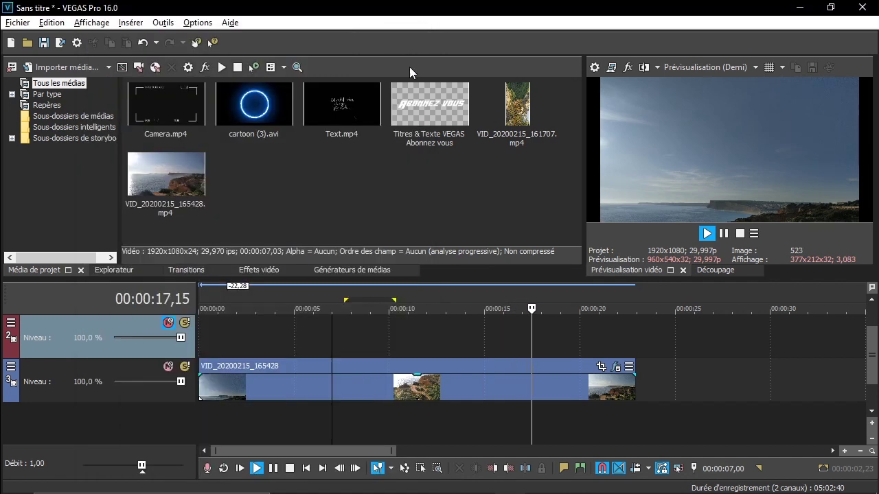
Step: Preview the TwixtorPRO result between 00:00:07,20 and 00:00:10,08, and extend the loop region over the whole landscape clip
left_click_drag(394, 300, 449, 300)
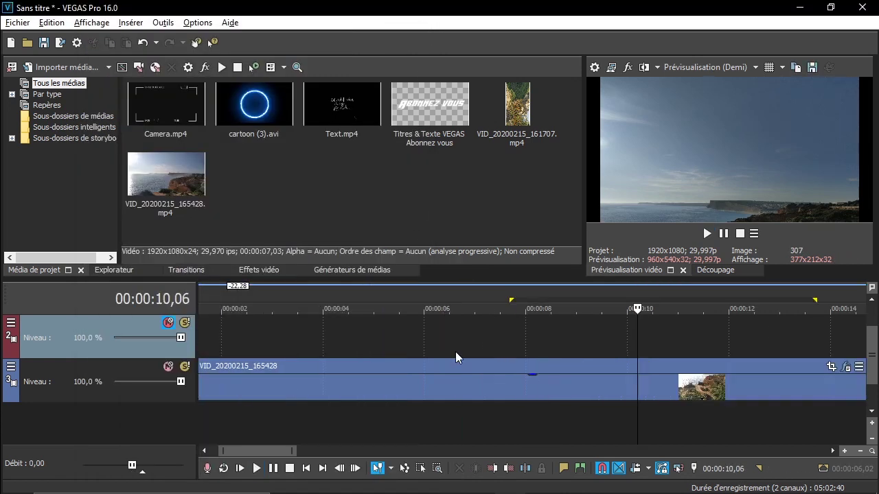
key("BackSpace")
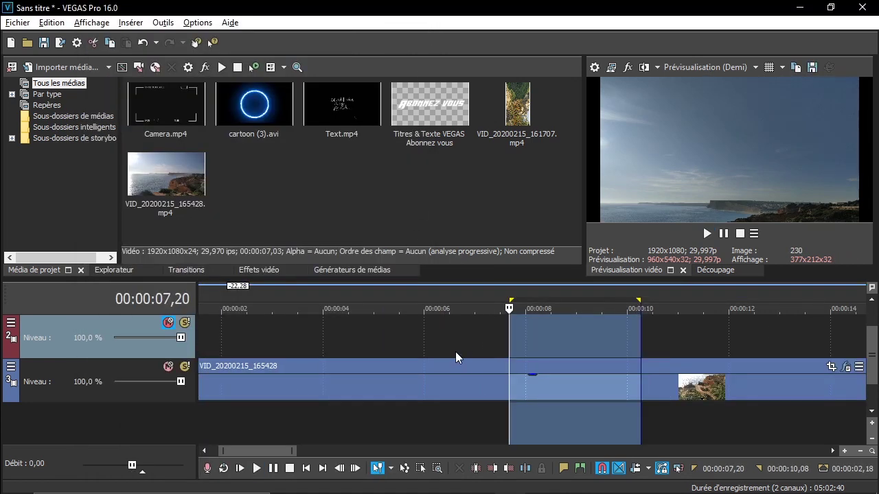
left_click(724, 237)
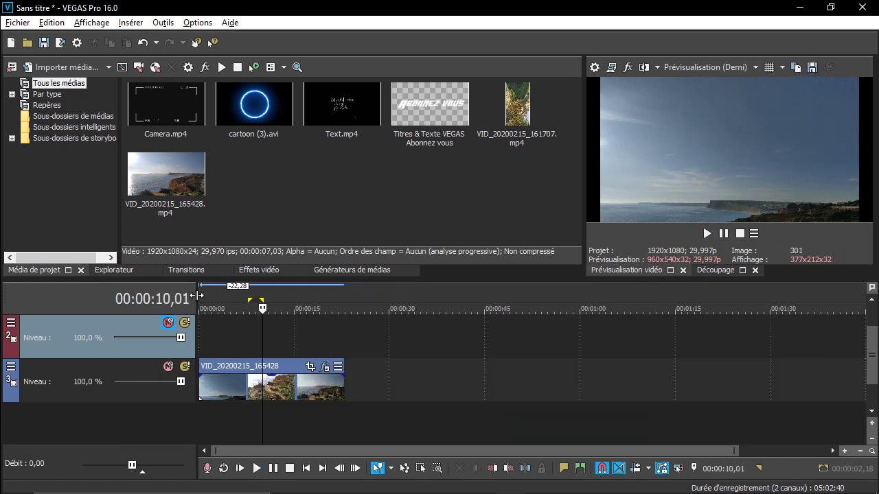
left_click_drag(199, 295, 343, 296)
left_click(263, 294)
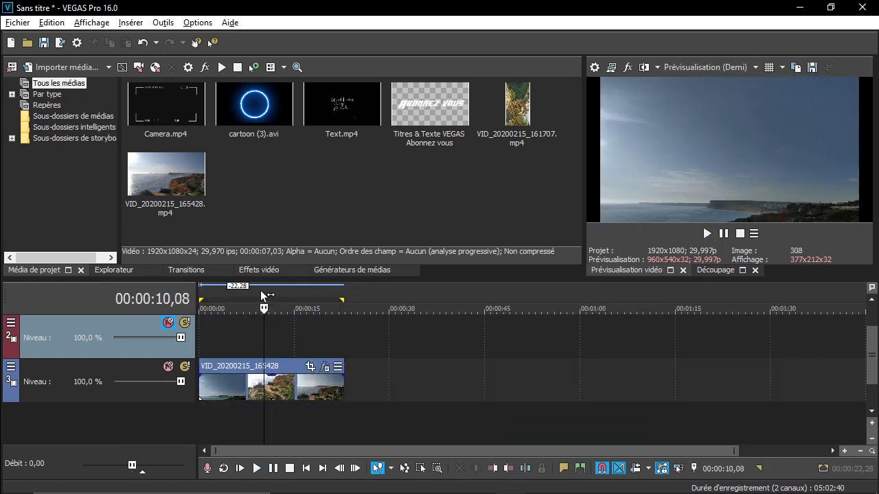
left_click(256, 292)
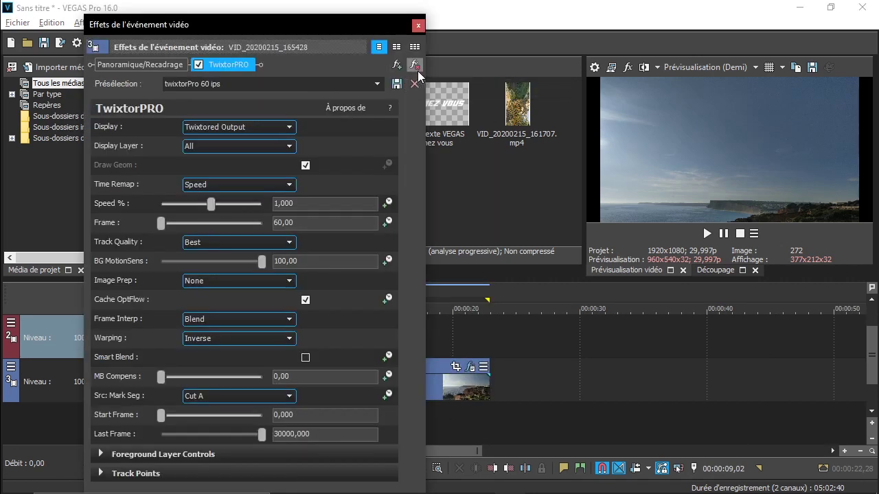
Step: Replace TwixtorPRO with the RSMB effect on the landscape clip, keeping its default settings, and close the effect settings
left_click(414, 65)
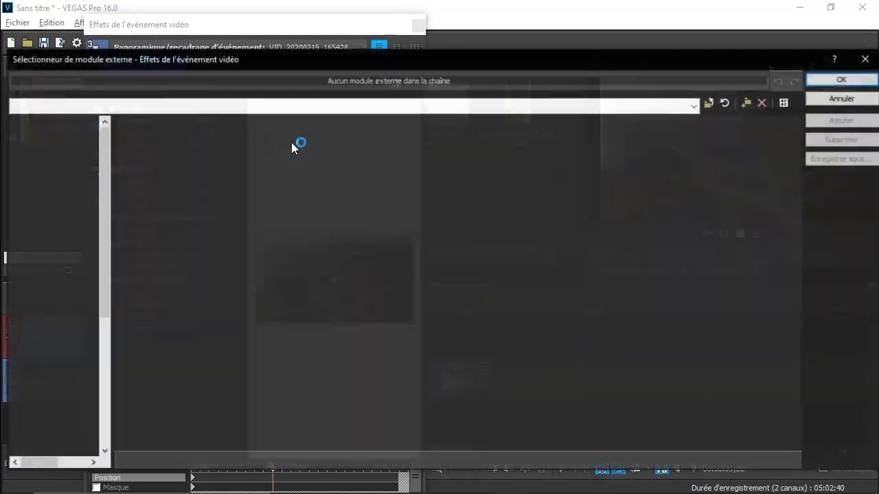
scroll(330, 189, "right", 5)
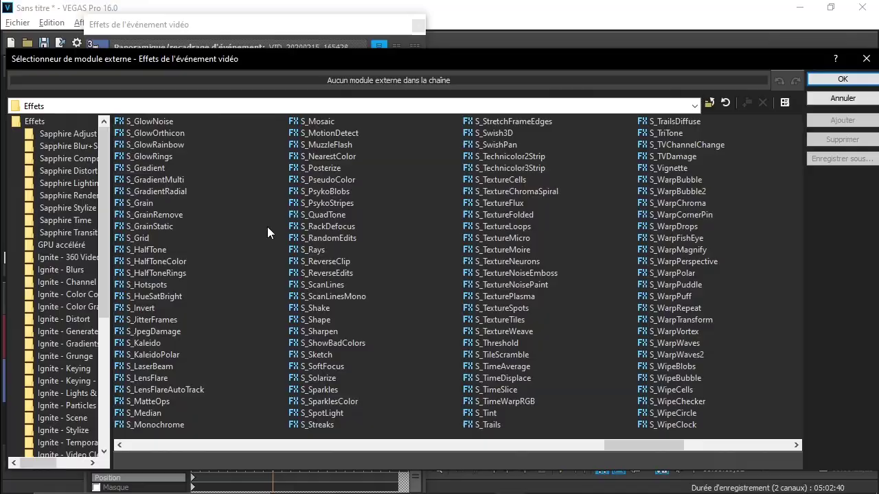
scroll(495, 157, "right", 3)
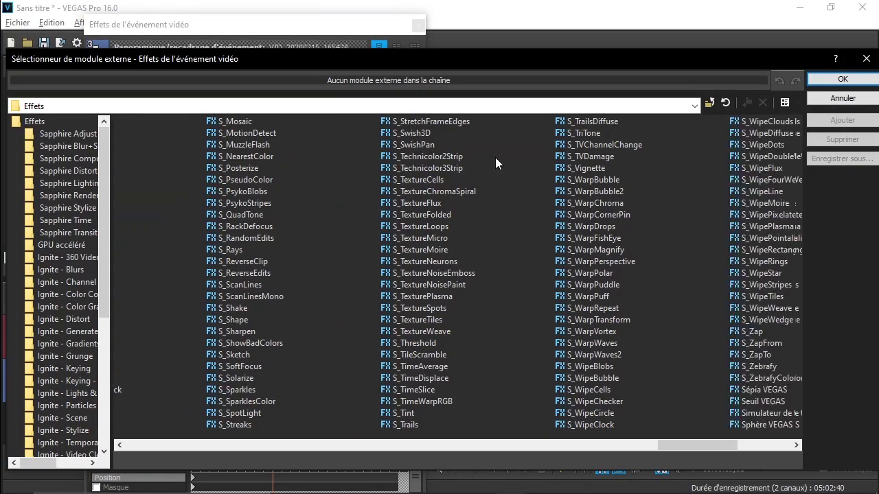
scroll(456, 211, "left", 5)
scroll(620, 210, "left", 5)
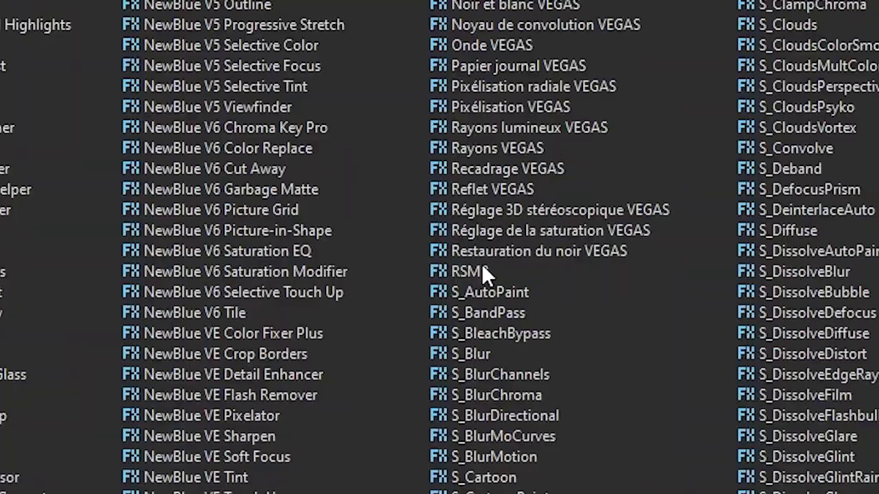
left_click(486, 283)
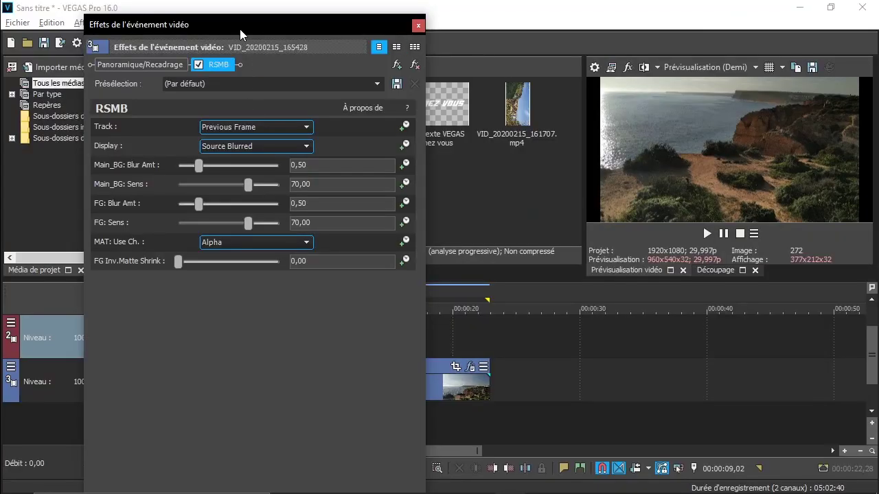
left_click_drag(240, 28, 249, 28)
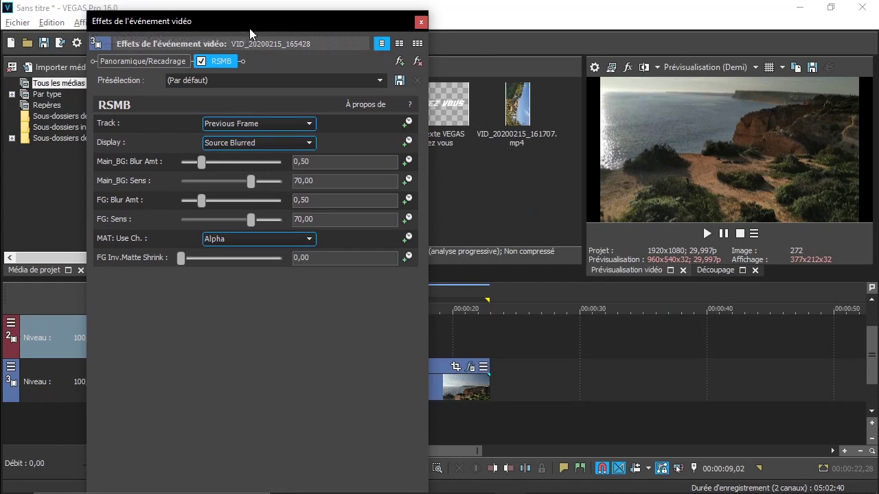
left_click(421, 21)
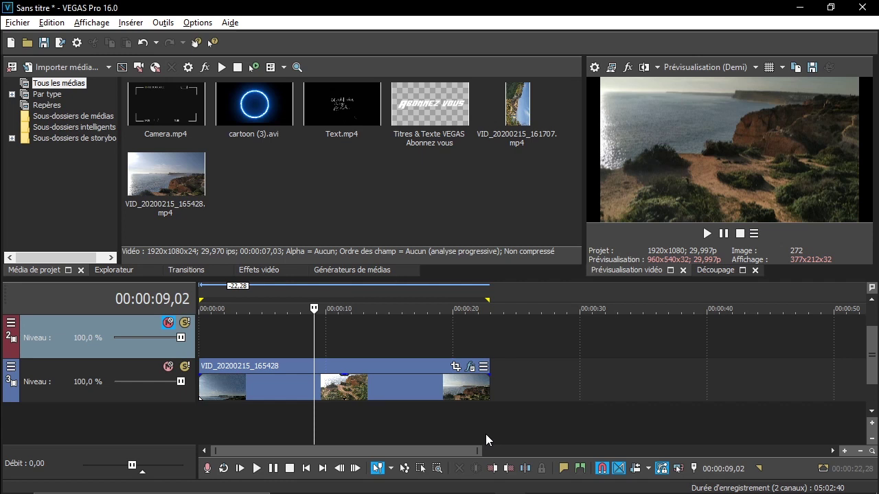
Step: Set the loop region from 00:00:08,16 to 00:00:12,10 on the landscape clip and play it to preview RSMB
mouse_move(308, 302)
left_mouse_down()
mouse_move(319, 302)
mouse_move(354, 263)
left_mouse_up()
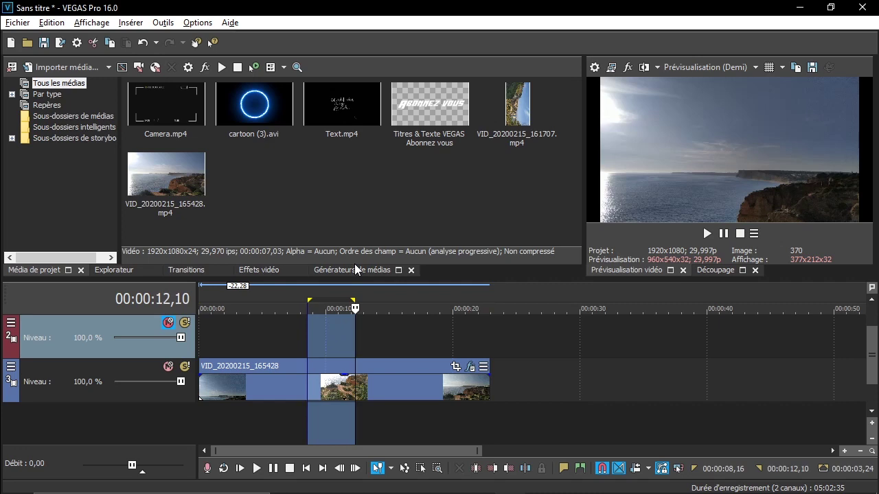
scroll(500, 364, "up", 3)
key("space")
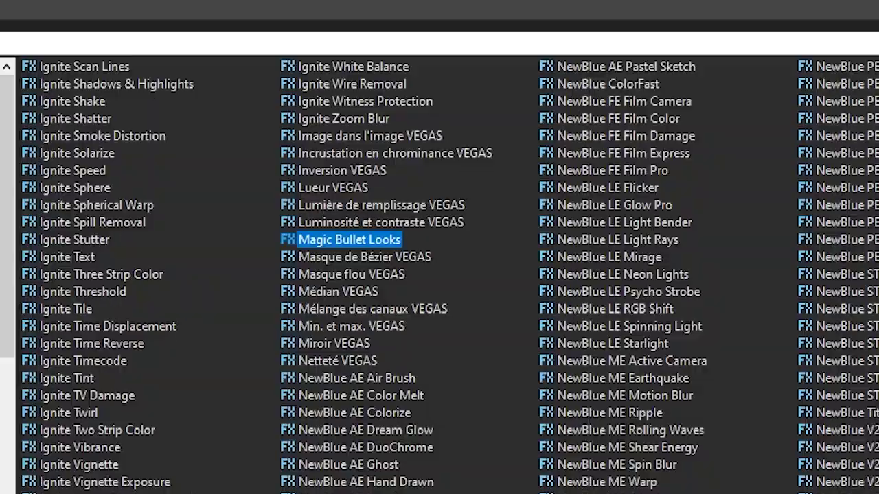
Step: Add the Magic Bullet Looks effect to the landscape clip and open its look editor
key("Return")
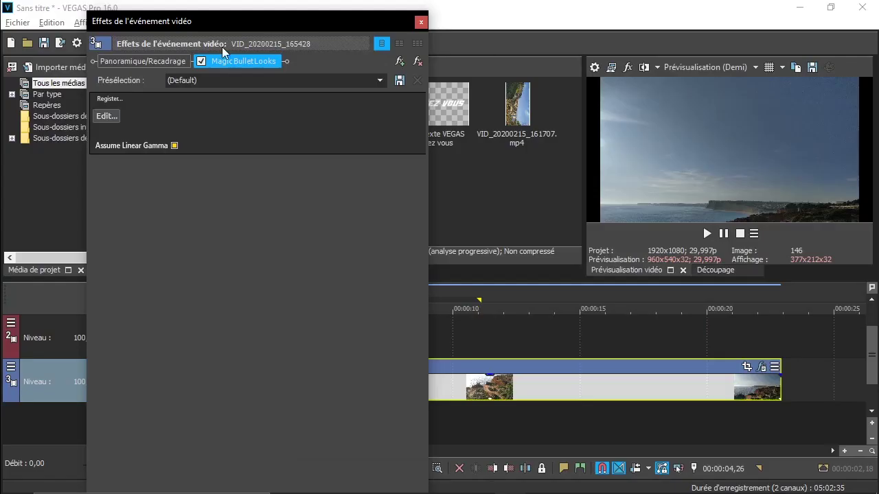
left_click(106, 116)
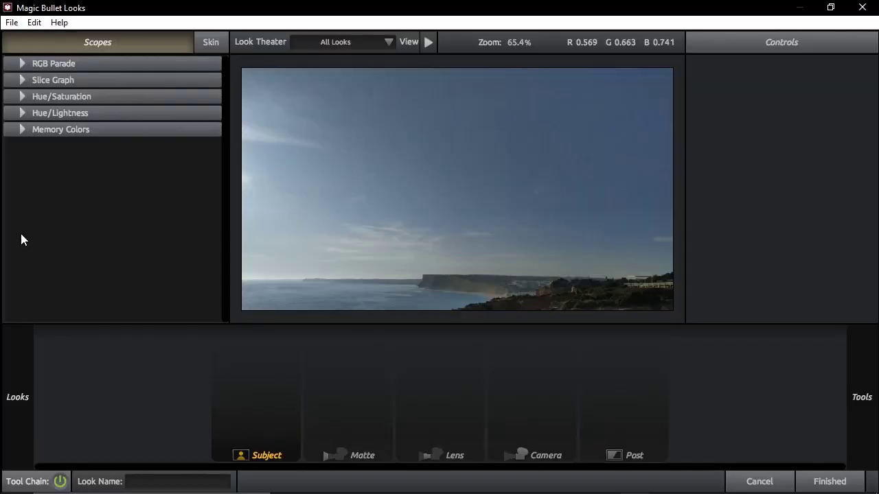
Step: Browse the preset looks, apply Grad Sunset from the Stylized category to the clip, and look through further presets
mouse_move(6, 354)
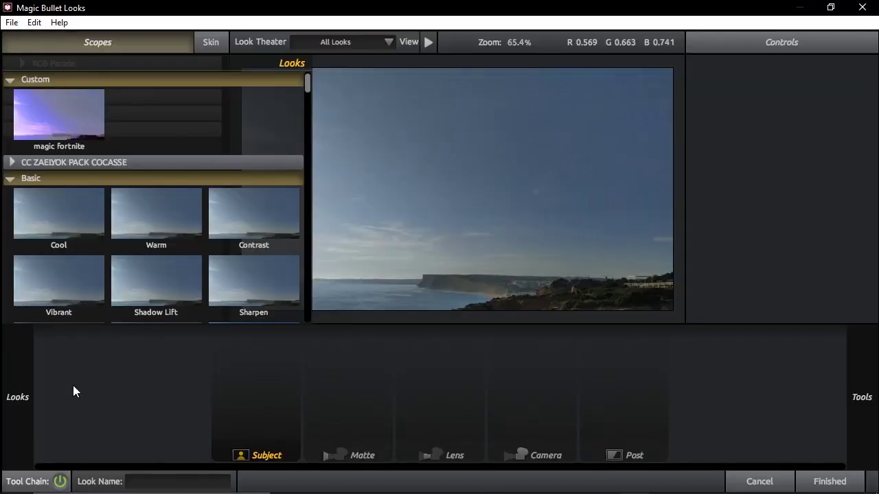
scroll(169, 186, "down", 1)
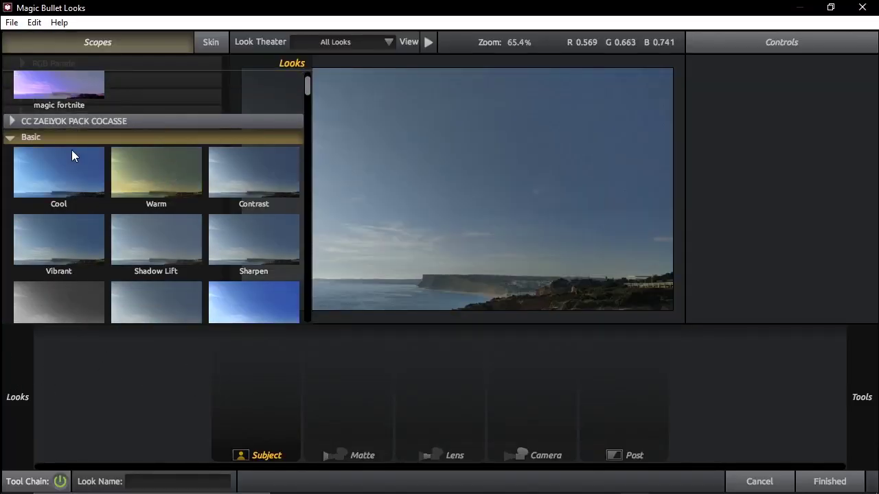
scroll(73, 154, "down", 1)
left_click(15, 106)
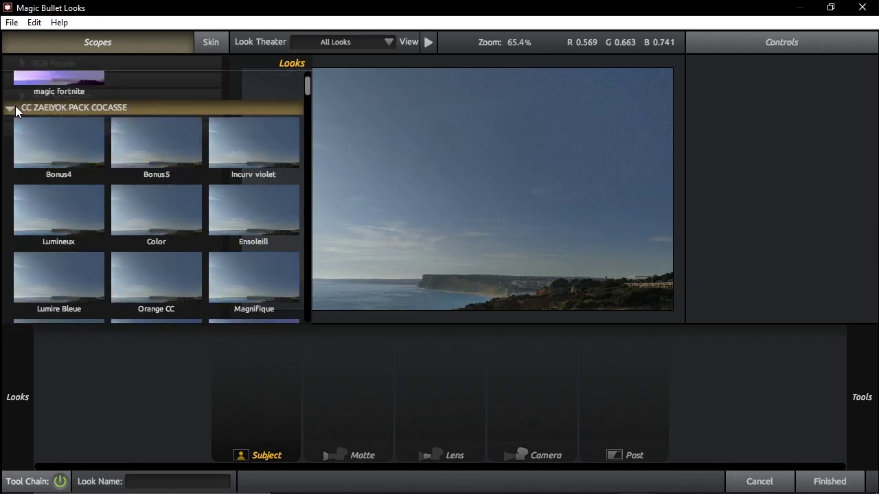
left_click(15, 106)
scroll(33, 109, "down", 3)
scroll(136, 234, "down", 15)
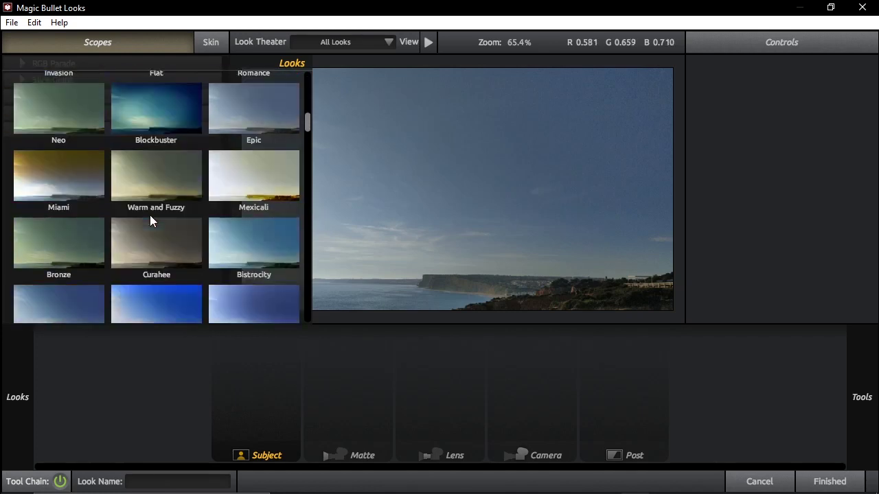
scroll(201, 138, "down", 2)
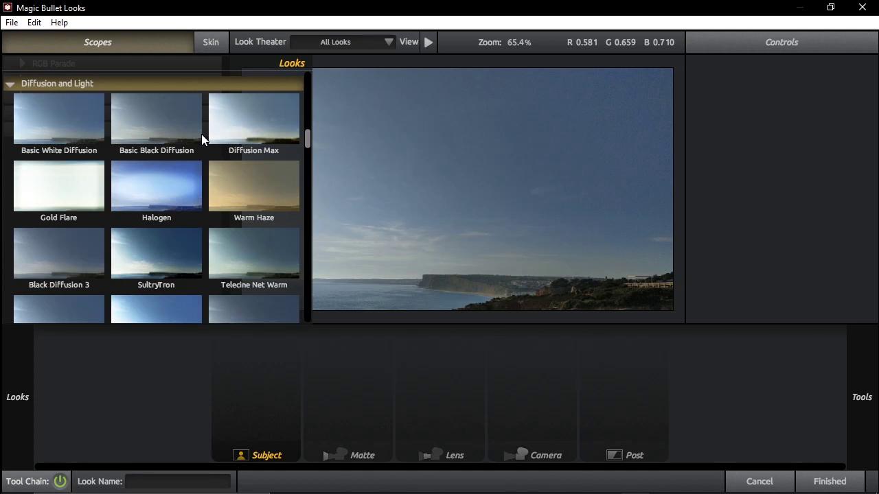
scroll(203, 134, "down", 6)
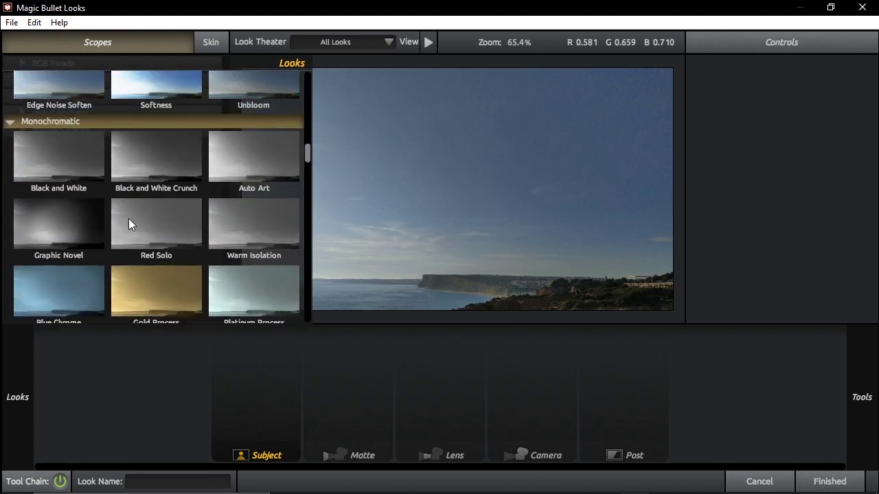
scroll(129, 218, "down", 6)
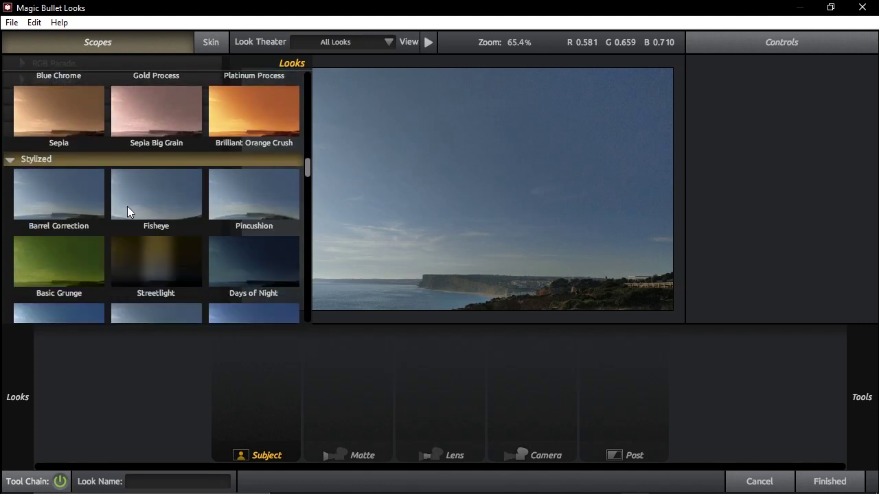
scroll(127, 206, "down", 5)
left_click(169, 268)
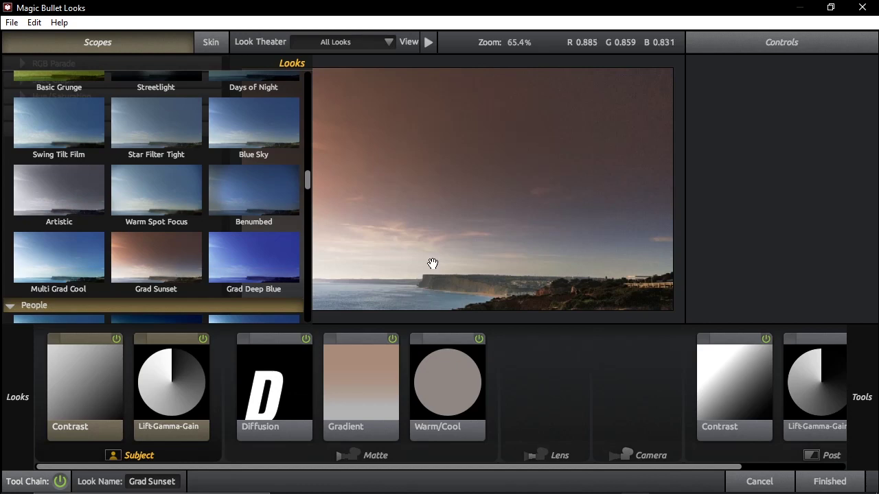
mouse_move(11, 366)
scroll(116, 206, "down", 8)
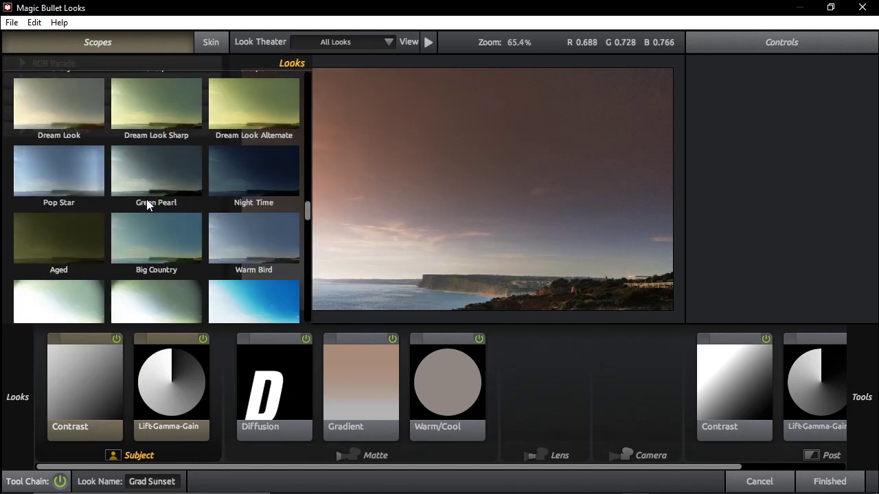
scroll(158, 206, "down", 10)
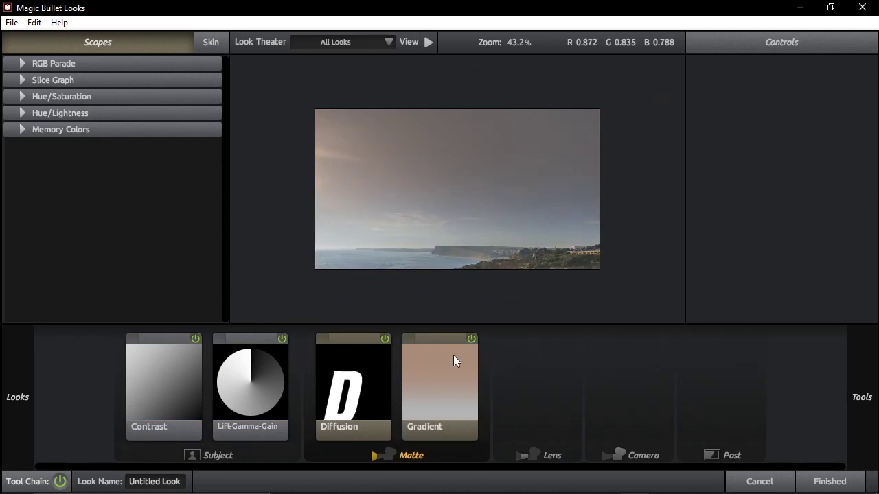
Step: Remove the Gradient, Diffusion, Lift-Gamma-Gain and Contrast tools from the look's tool chain
left_click_drag(435, 376, 803, 280)
left_click_drag(398, 377, 803, 274)
left_click_drag(304, 381, 849, 270)
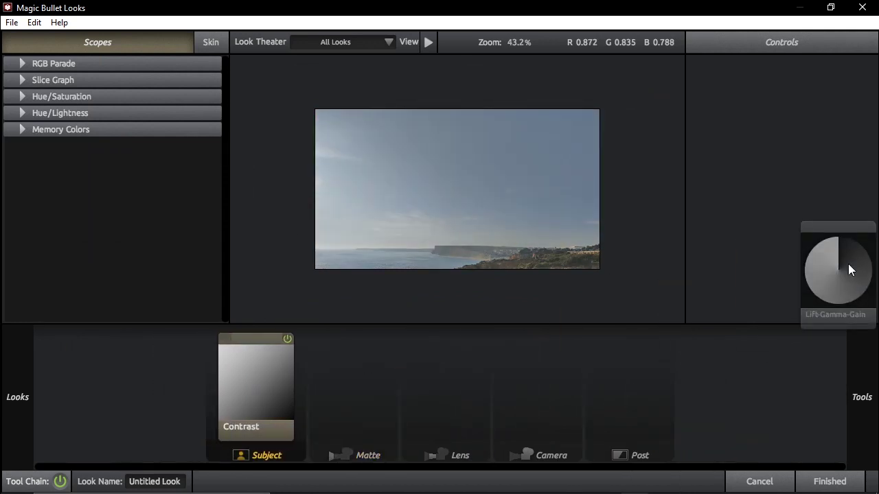
left_click_drag(251, 395, 822, 250)
Step: Browse the Subject, Matte and Lens tools, add Edge Softness to the Lens stage, and widen its ellipse to an aspect of 1.050
mouse_move(857, 412)
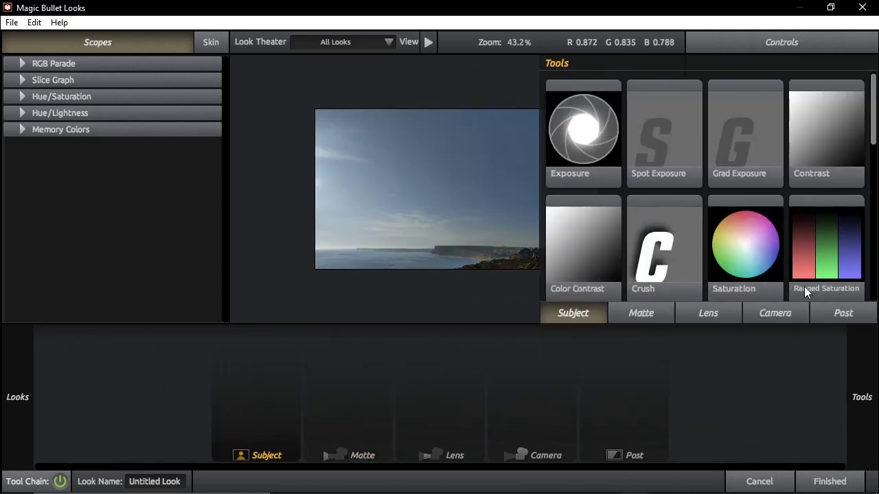
scroll(577, 247, "down", 8)
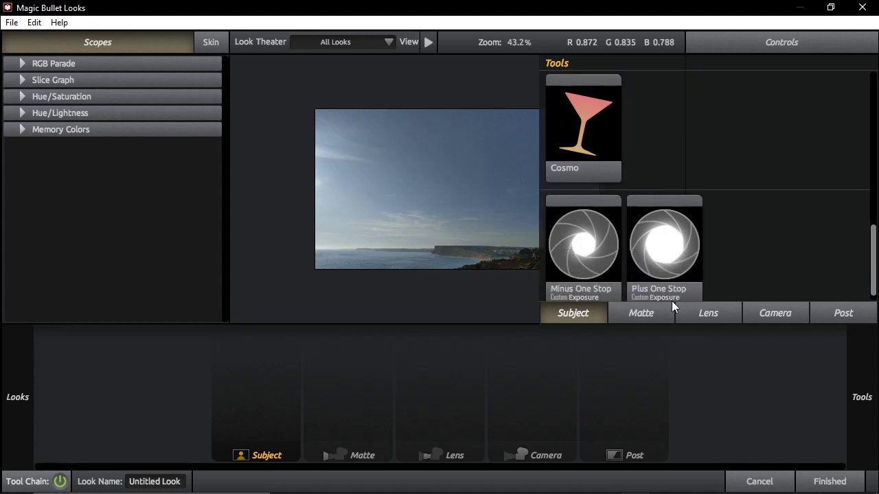
left_click(663, 313)
left_click(709, 313)
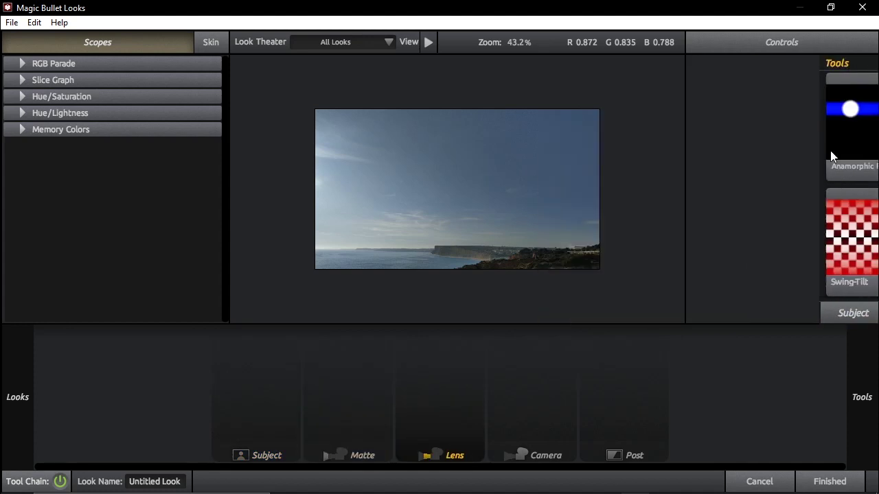
mouse_move(857, 338)
left_click_drag(827, 124, 364, 392)
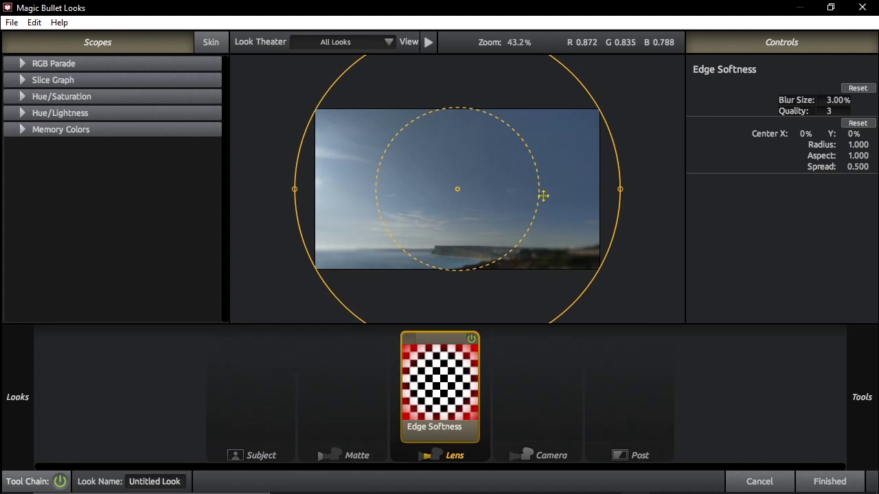
mouse_move(626, 189)
left_mouse_down()
mouse_move(721, 183)
mouse_move(634, 188)
left_mouse_up()
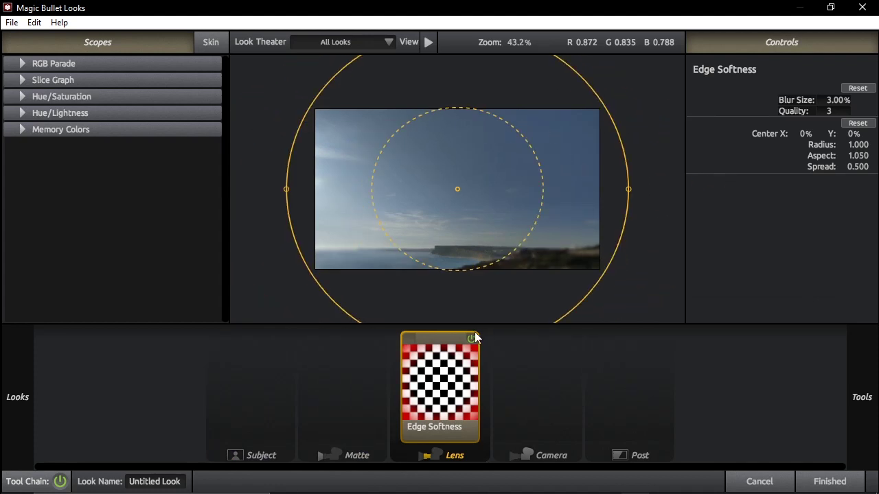
Step: Toggle Edge Softness off and on to compare the image, and remove it from the Lens stage
left_click(471, 337)
left_click(471, 337)
left_click_drag(458, 363, 835, 232)
Step: Add the Lens Distortion tool to the Lens stage and adjust its distortion circle on the preview image
mouse_move(858, 337)
left_click_drag(644, 240, 432, 405)
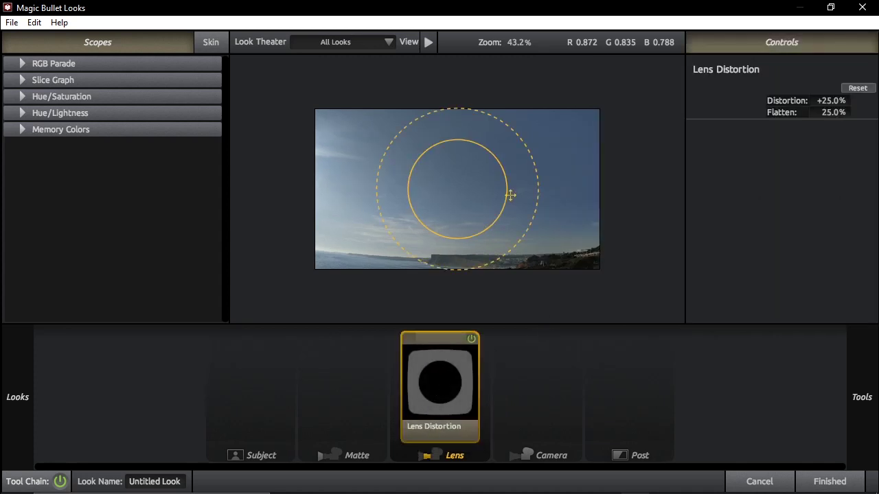
mouse_move(506, 198)
left_mouse_down()
mouse_move(457, 191)
mouse_move(522, 196)
left_mouse_up()
Step: Finish editing the look, remove Magic Bullet Looks from the landscape clip and close the effect settings
left_click(828, 478)
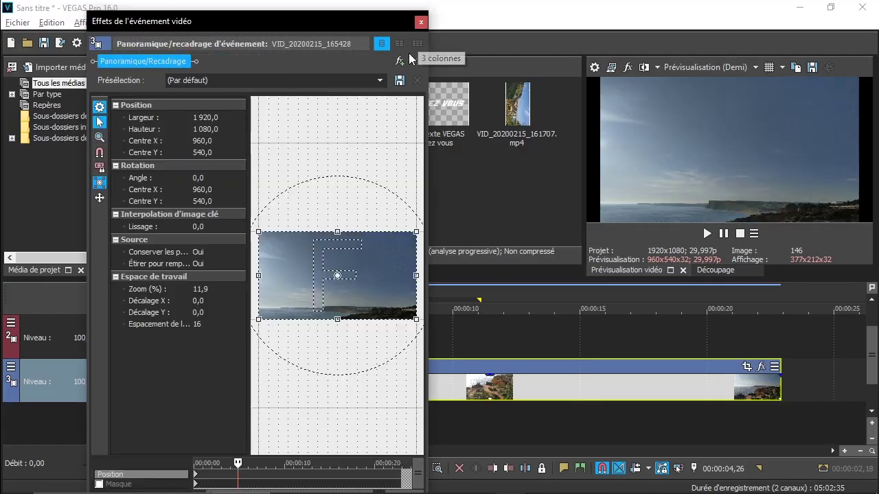
left_click(398, 61)
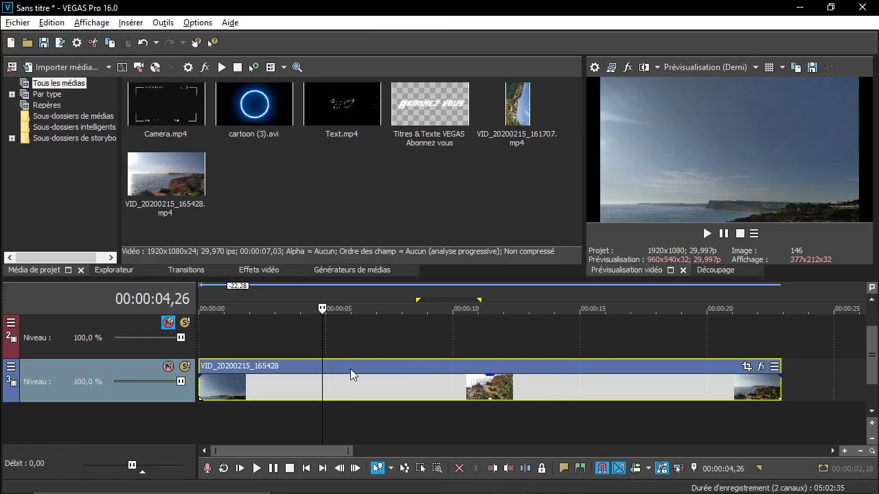
Step: Copy the VID_20200215_165428 clip and paste the copy directly after the original on the same track
right_click(465, 396)
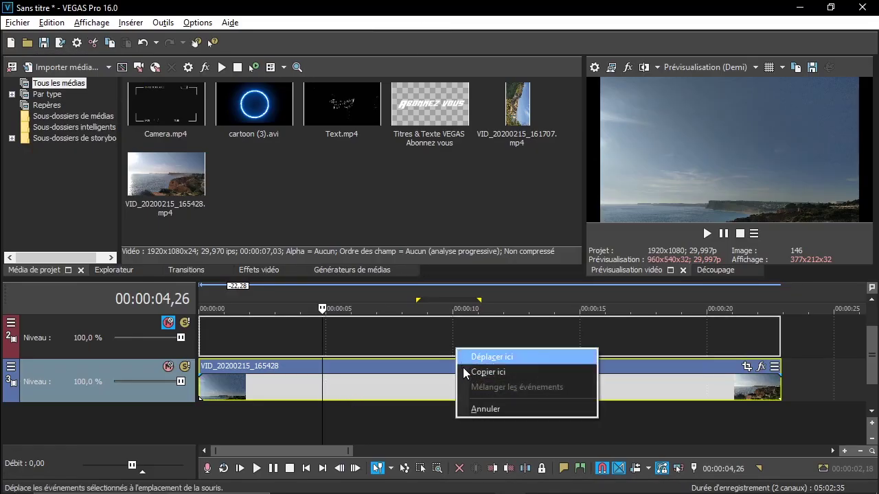
right_click(379, 398)
left_click(469, 174)
scroll(519, 348, "down", 3)
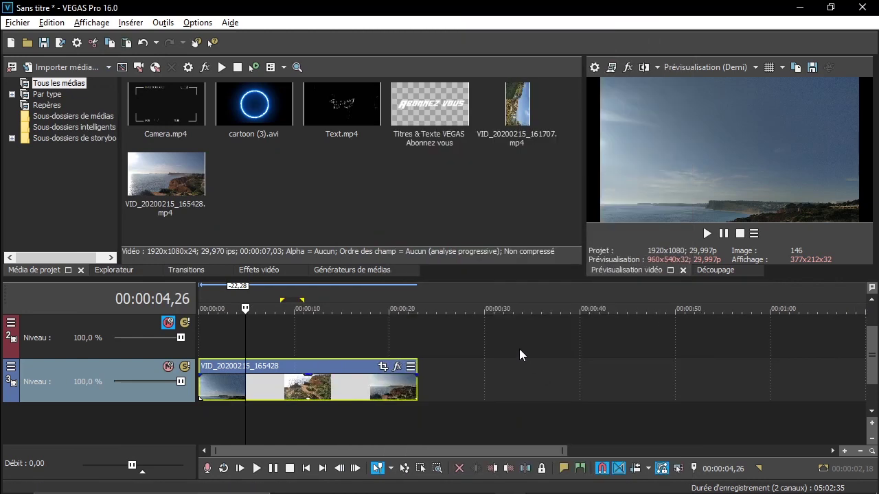
left_click(433, 380)
right_click(434, 377)
left_click(453, 85)
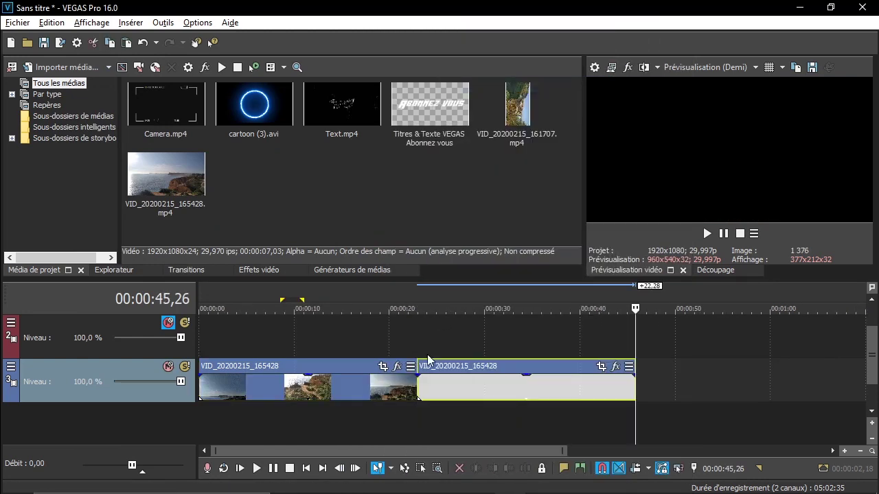
Step: Replace the transition at the start of the second clip with Sapphire's S_TVChannelChange, play it back, and build a RAM preview of the transition
left_click(426, 297)
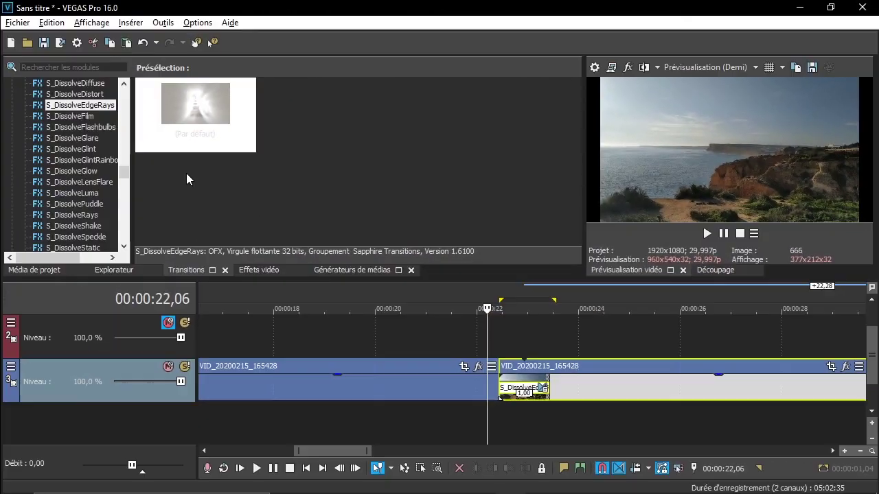
scroll(101, 82, "down", 1)
scroll(109, 103, "up", 2)
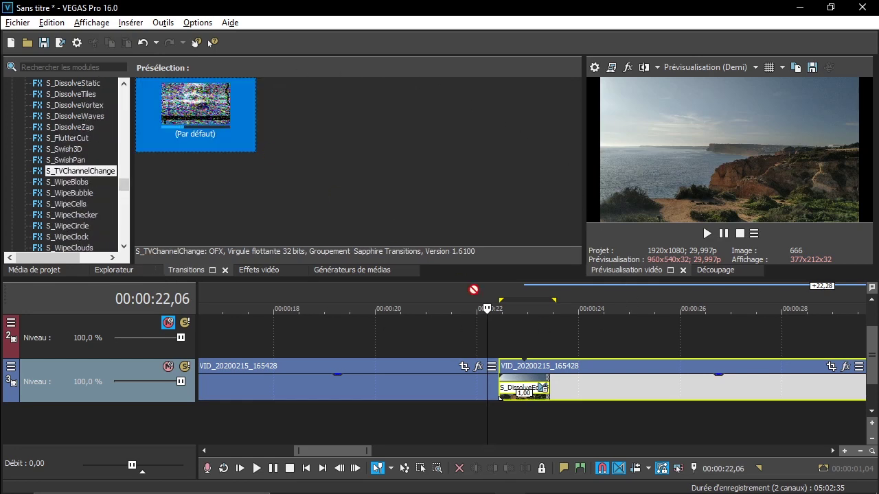
left_click_drag(473, 288, 523, 388)
left_click(420, 22)
key("space")
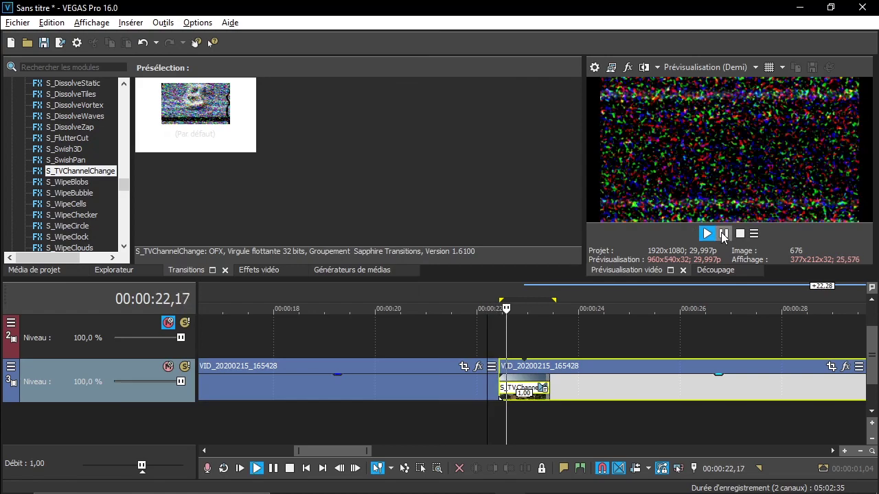
left_click(723, 235)
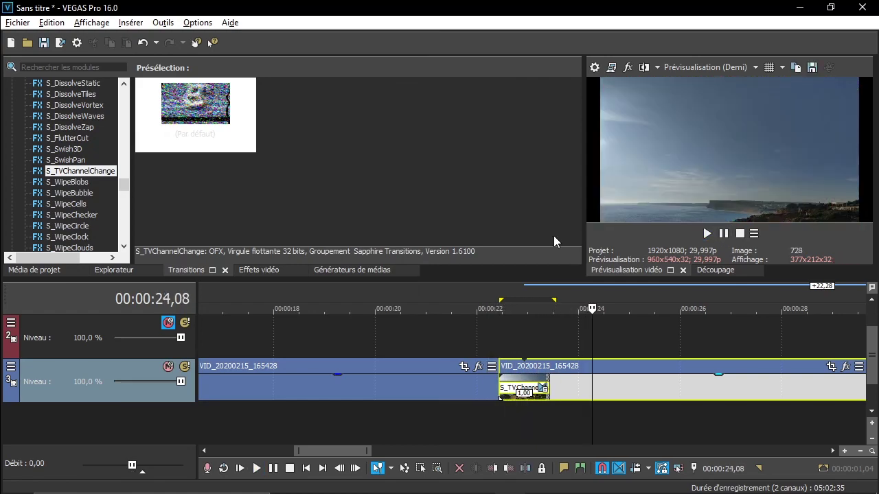
key("shift+b")
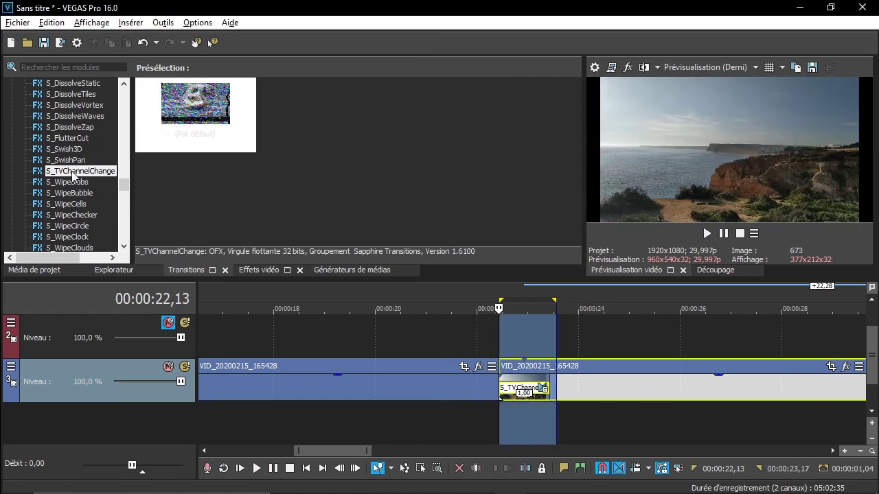
Step: Replace the transition at the start of the second clip with uni.Glitch Transition, close its settings, and play it back
scroll(100, 101, "down", 4)
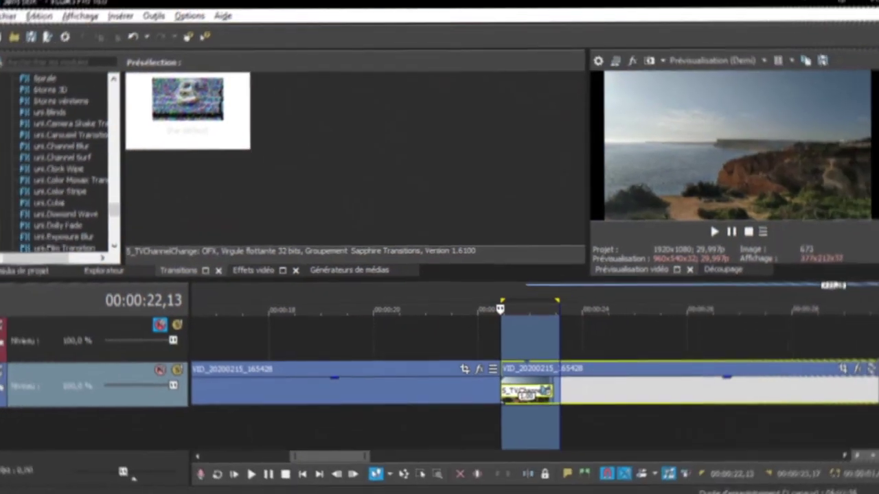
scroll(102, 137, "down", 1)
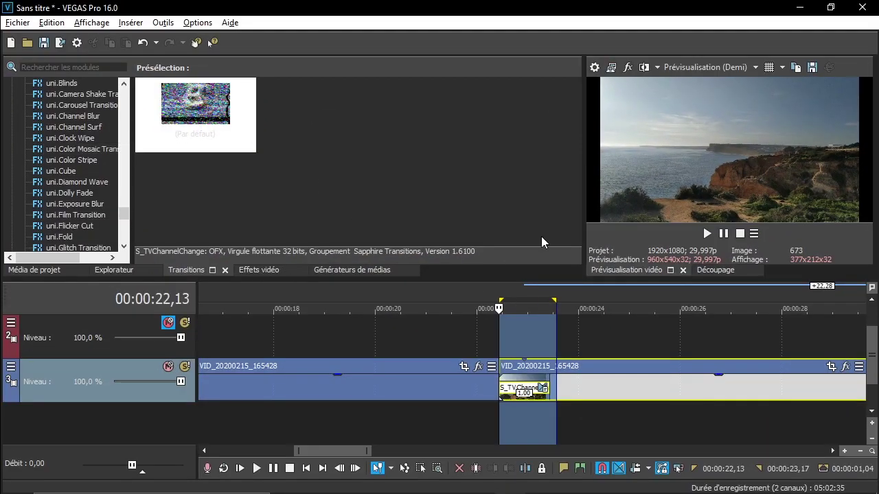
scroll(74, 219, "down", 2)
left_click(96, 182)
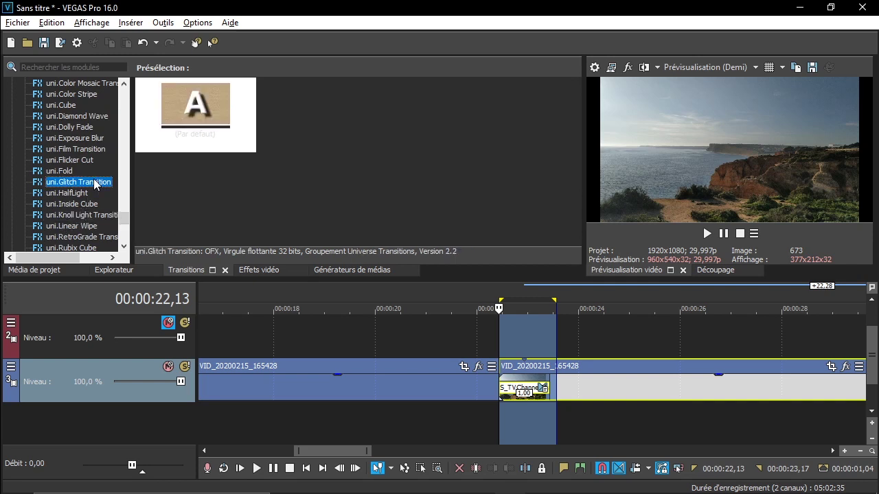
left_click_drag(524, 384, 524, 386)
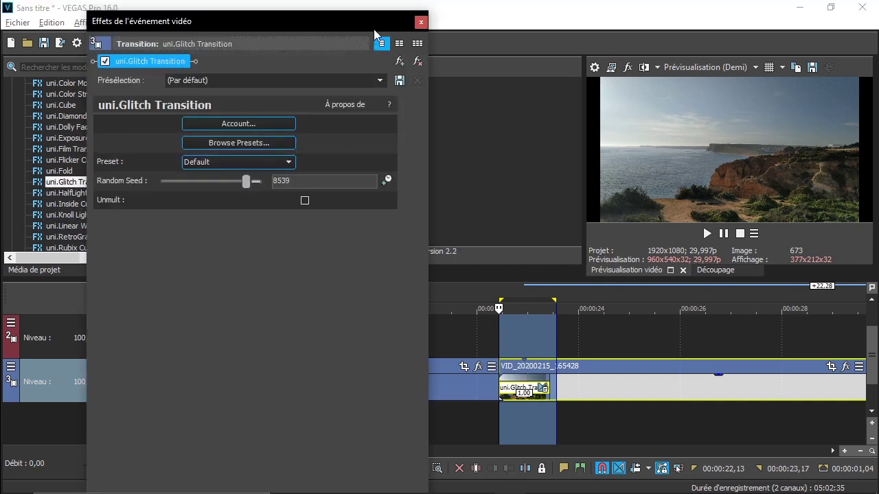
left_click(420, 22)
left_click(707, 233)
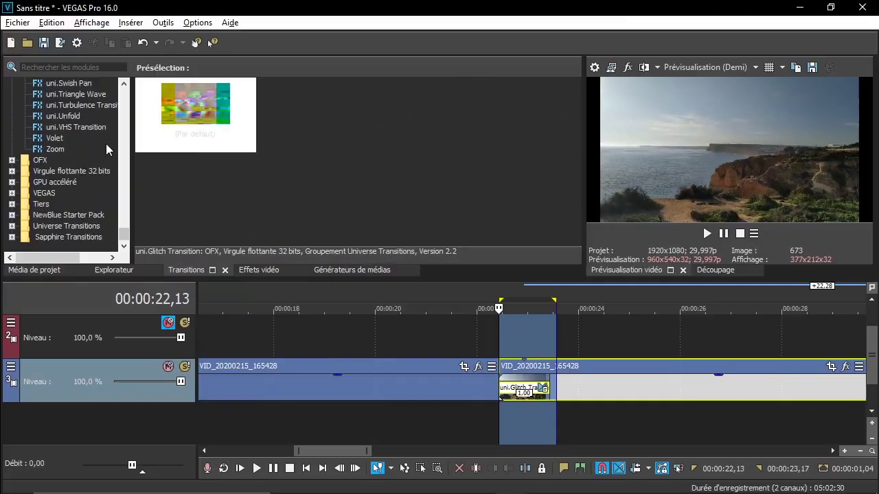
Step: Replace the transition at the start of the second clip with the default uni.VHS Transition and play it back
scroll(89, 155, "up", 1)
left_click(76, 160)
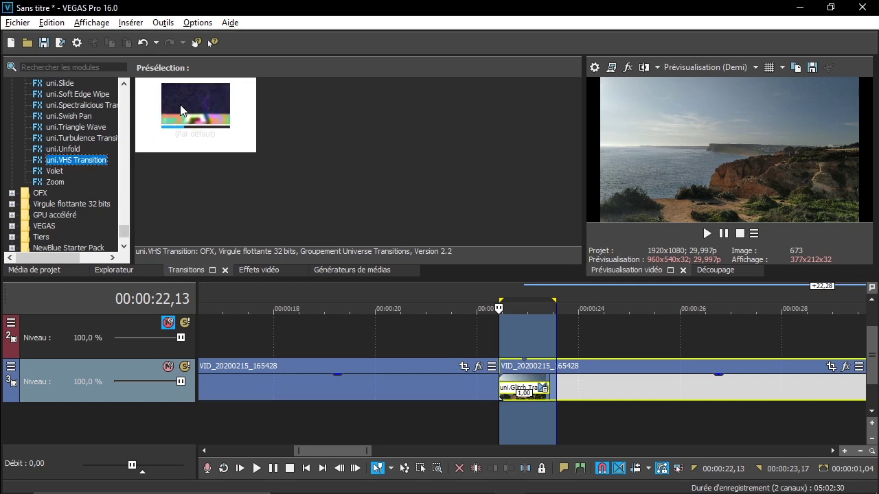
left_click(707, 233)
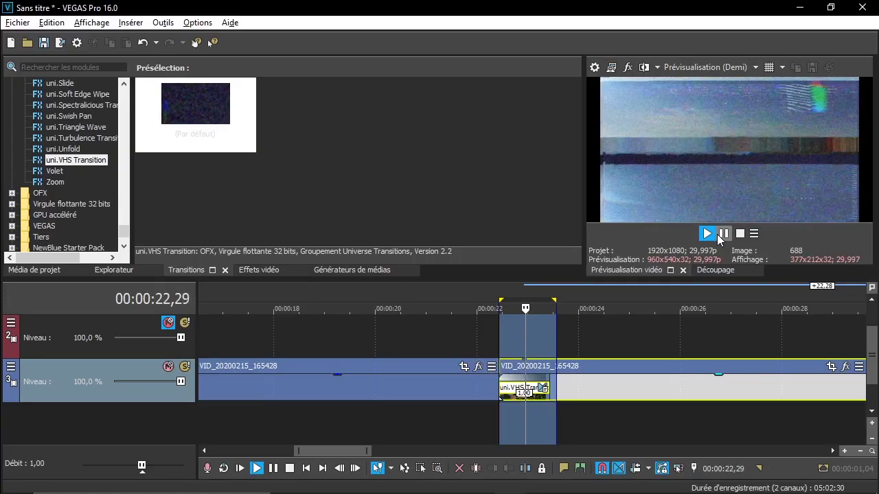
key("space")
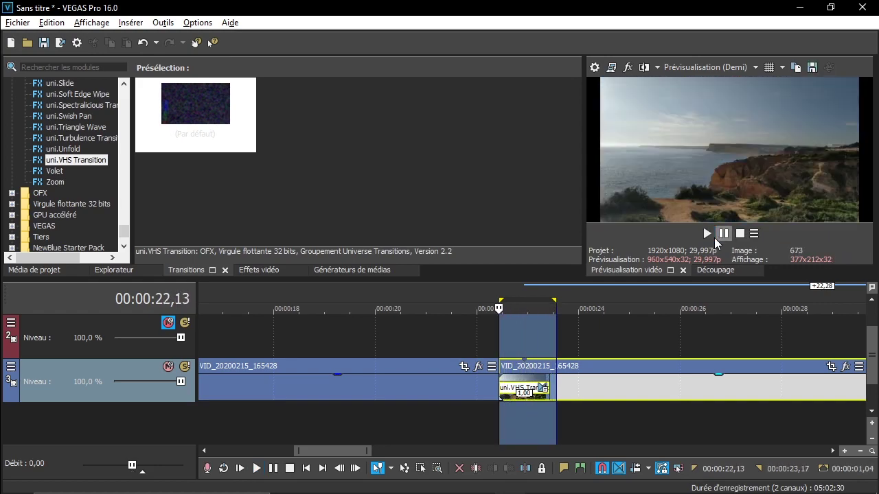